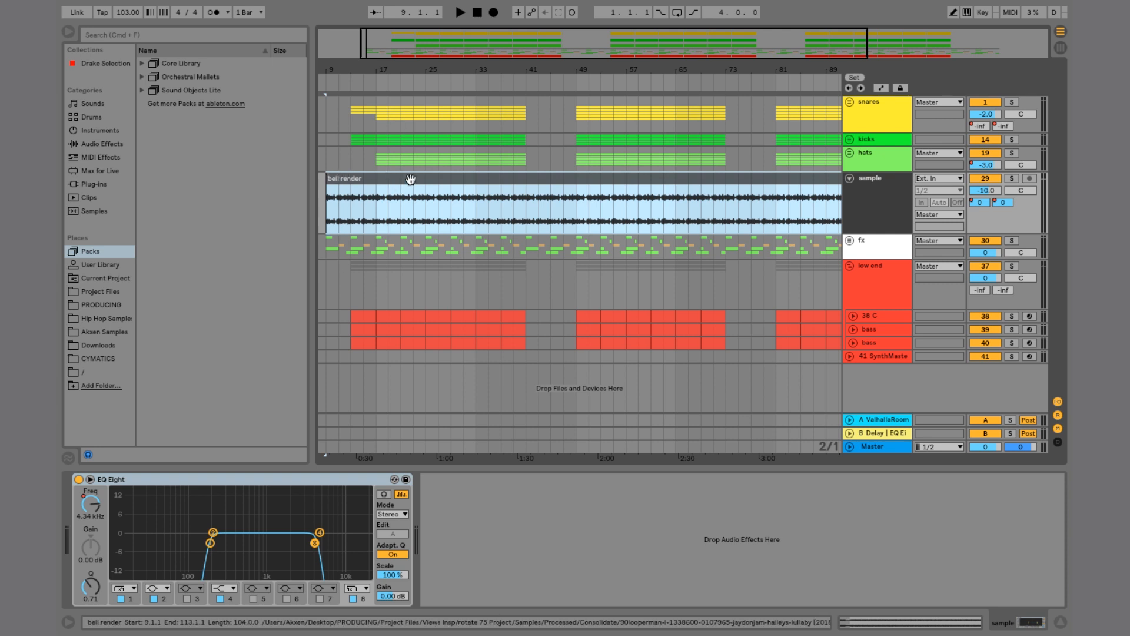
Step: Play back the arrangement with the bass track selected, zooming into the timeline around bar 9
{"action": "key", "text": "space"}
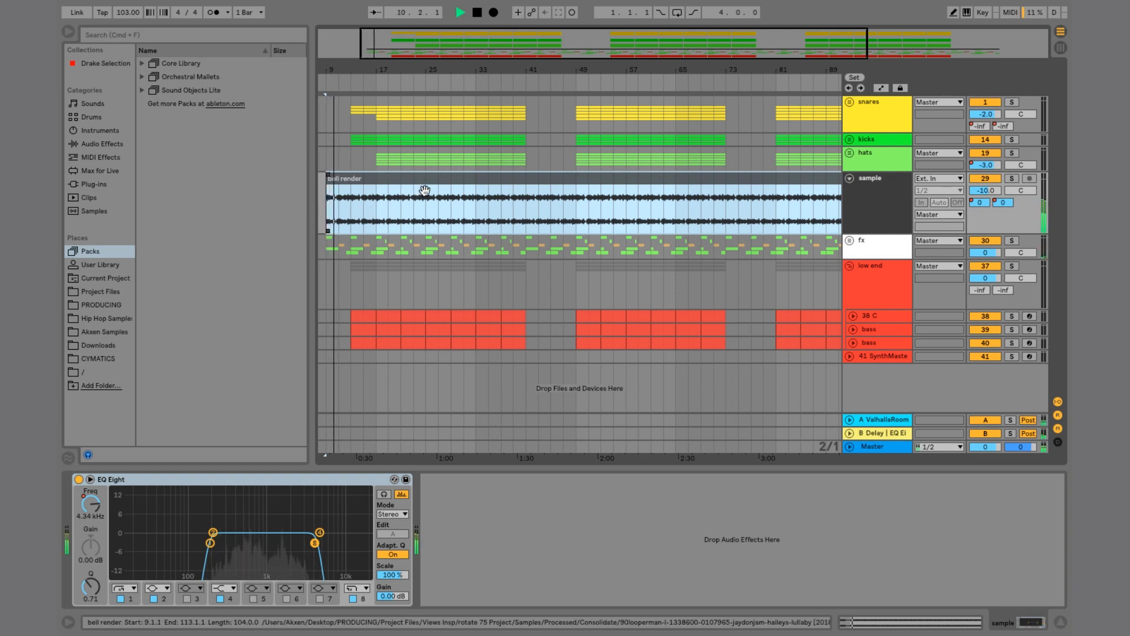
{"action": "left_click", "coordinate": [878, 341]}
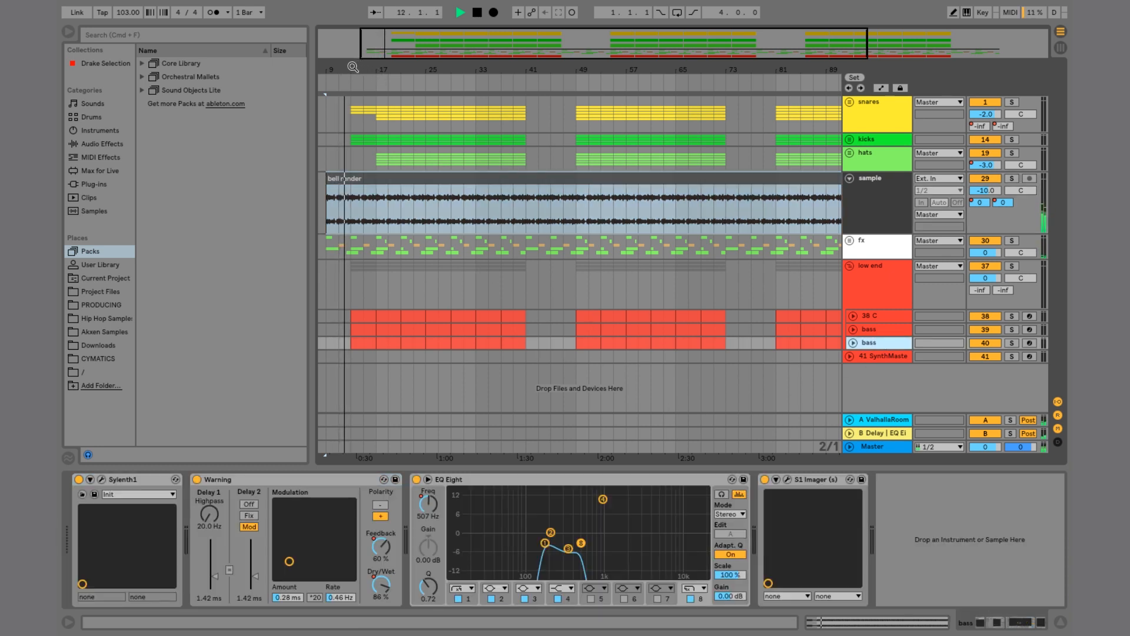
{"action": "left_click_drag", "start_coordinate": [350, 69], "coordinate": [354, 127]}
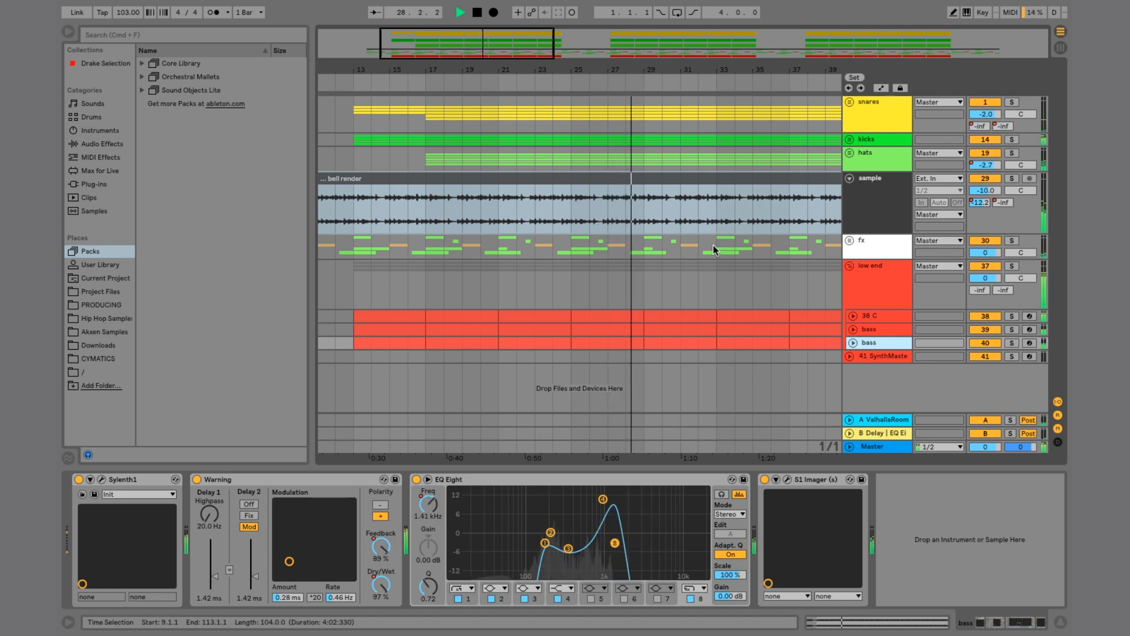
{"action": "key", "text": "space"}
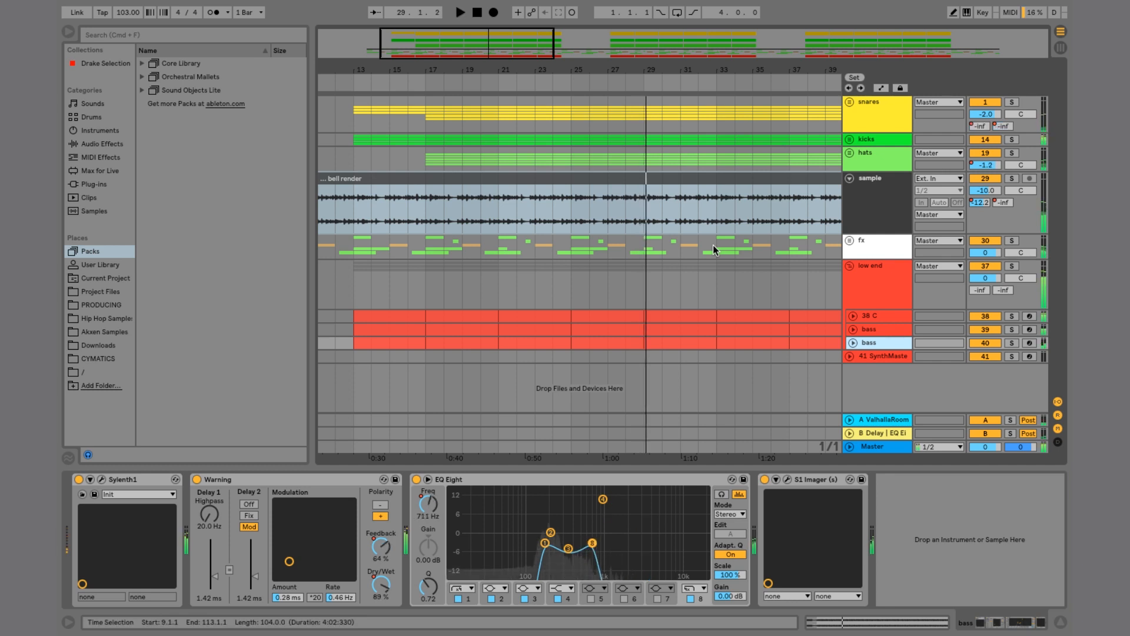
Step: Select bars 9 to 13 of the bell render clip on the sample track
{"action": "scroll", "coordinate": [559, 282], "scroll_direction": "left", "scroll_amount": 5}
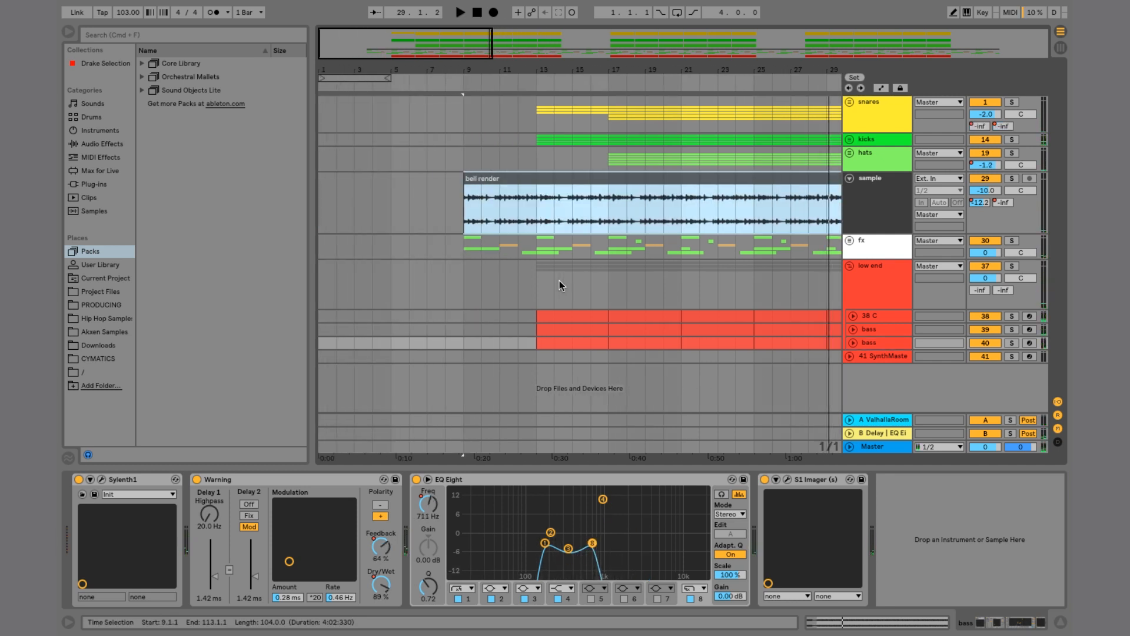
{"action": "left_click", "coordinate": [486, 176]}
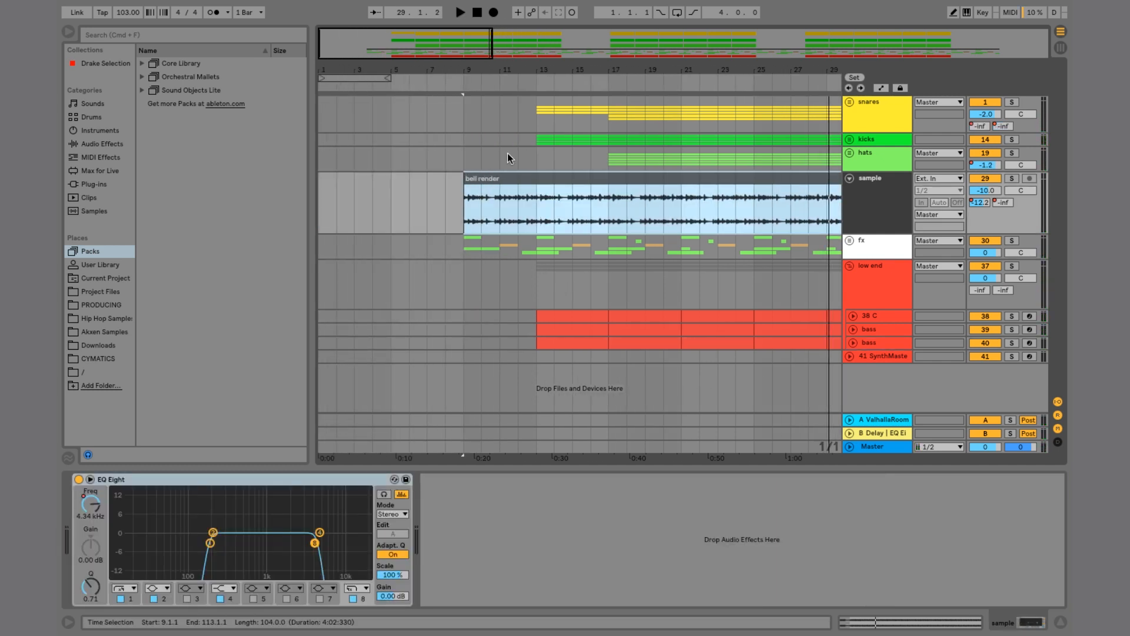
{"action": "left_click_drag", "start_coordinate": [474, 70], "coordinate": [475, 94]}
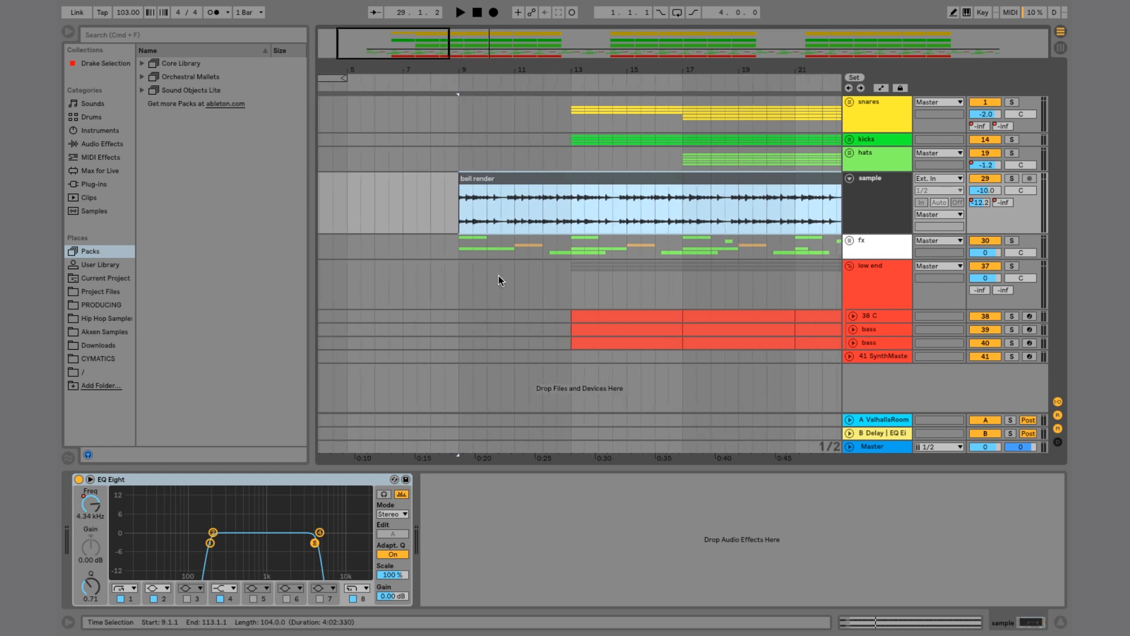
{"action": "left_click_drag", "start_coordinate": [456, 215], "coordinate": [567, 204]}
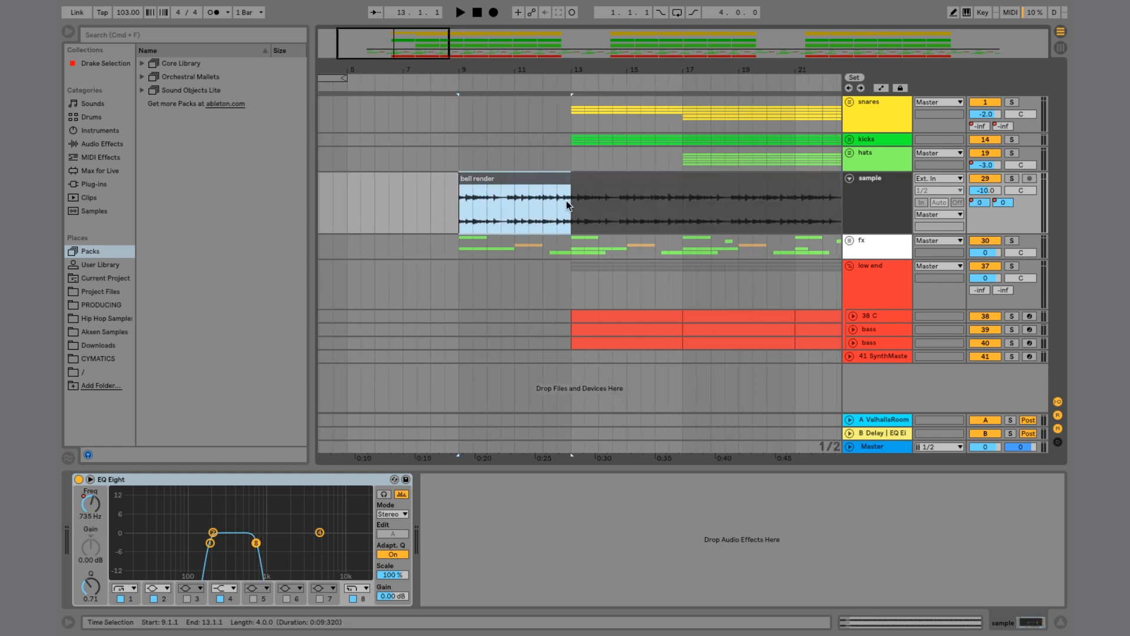
{"action": "left_click", "coordinate": [891, 215]}
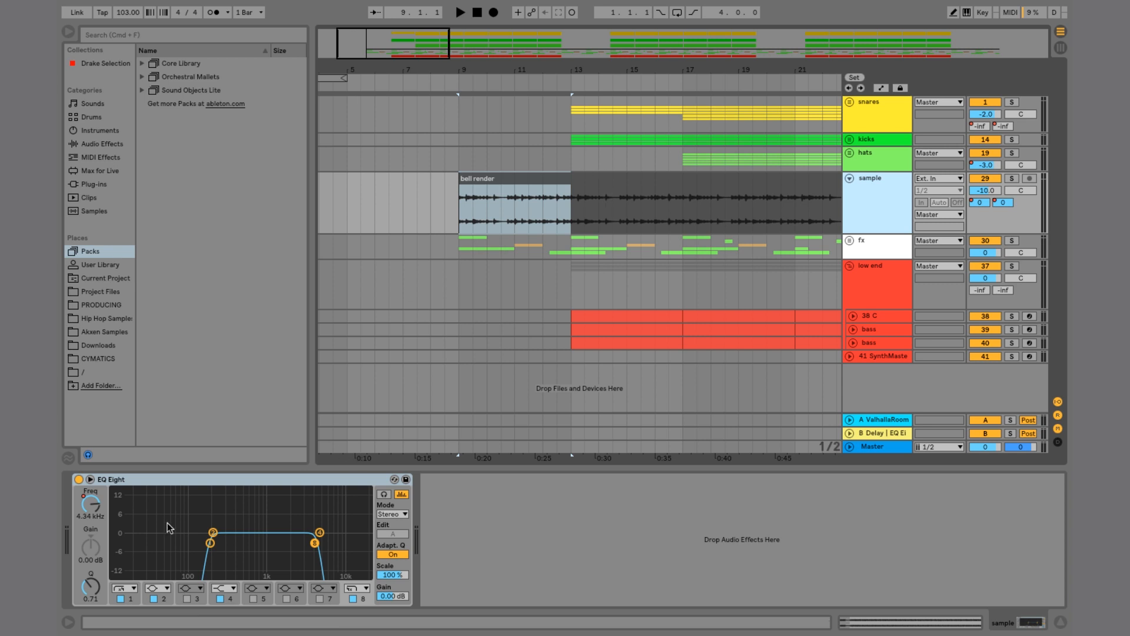
{"action": "left_click", "coordinate": [98, 510]}
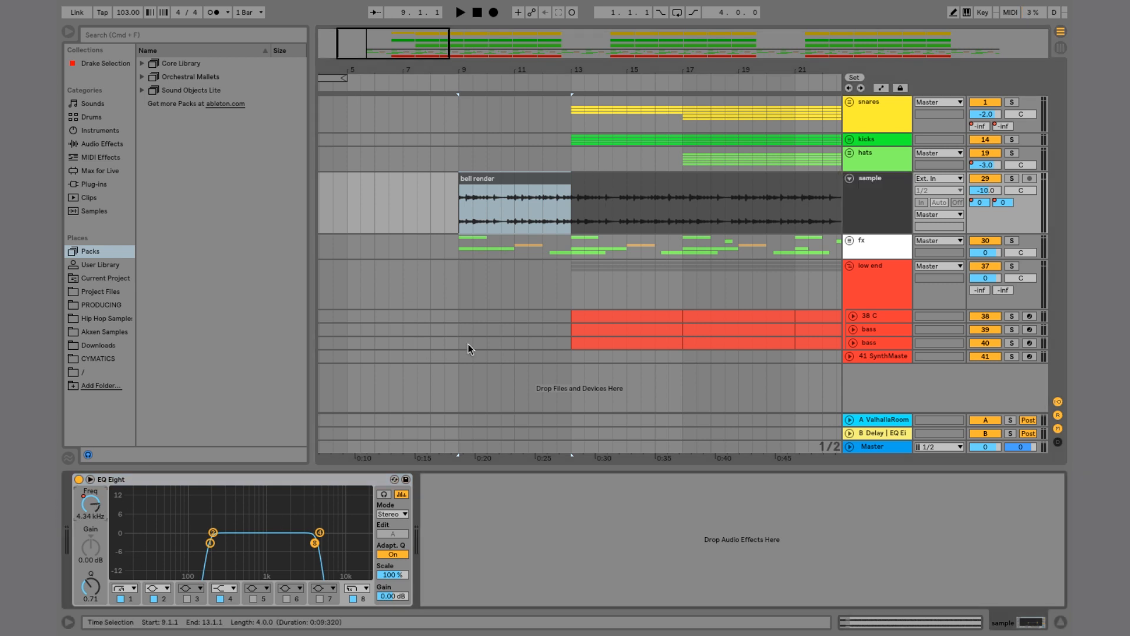
Step: Select and play back bar 25 of the bell render clip
{"action": "left_click_drag", "start_coordinate": [570, 206], "coordinate": [677, 196]}
{"action": "scroll", "coordinate": [552, 184], "scroll_direction": "right", "scroll_amount": 5}
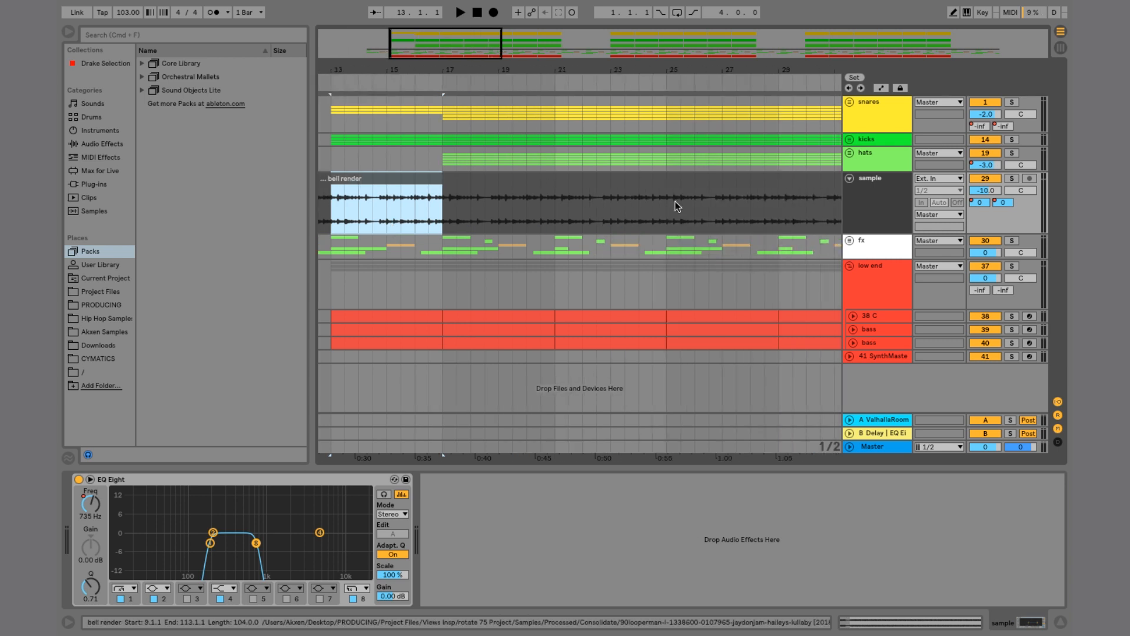
{"action": "left_click_drag", "start_coordinate": [679, 214], "coordinate": [709, 209]}
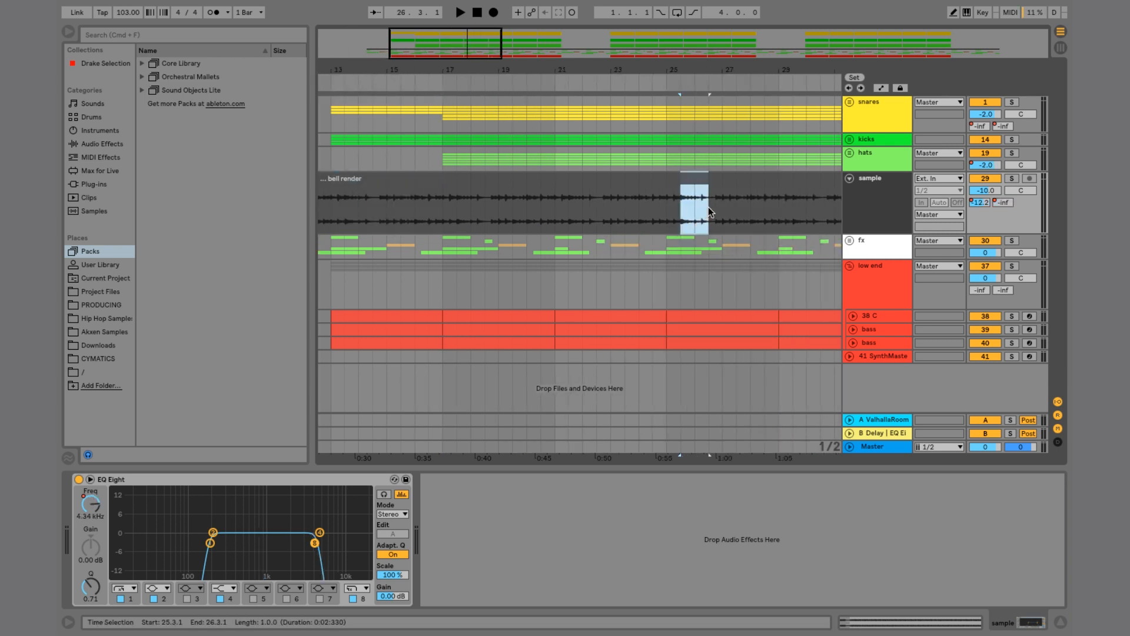
{"action": "key", "text": "space"}
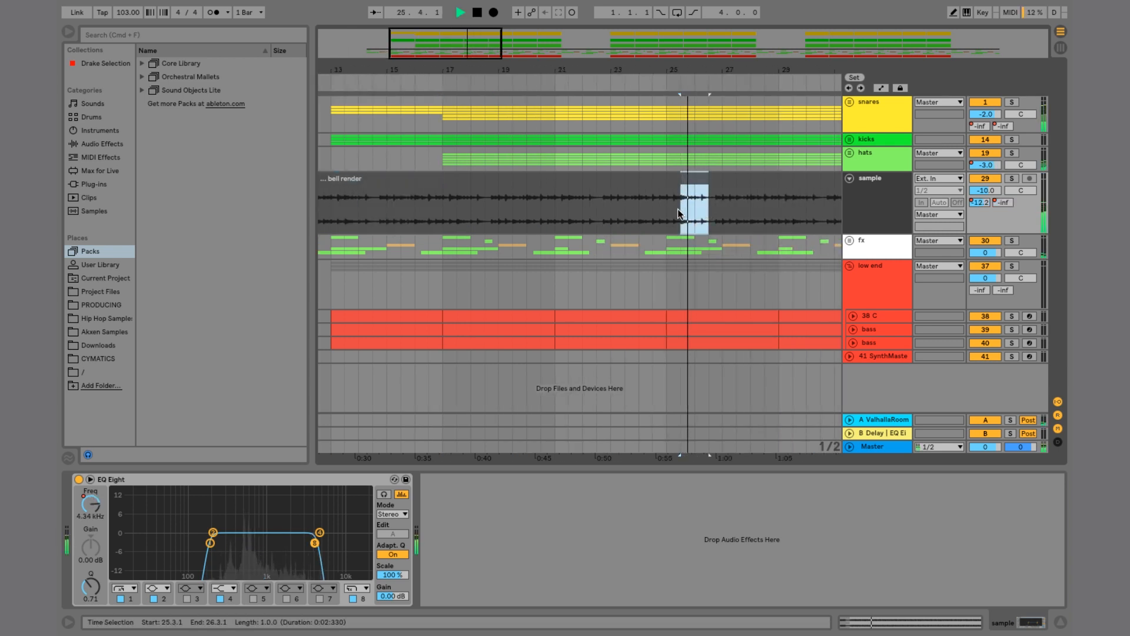
Step: Select and play back bar 21 of the bell render clip
{"action": "left_click", "coordinate": [655, 226]}
{"action": "left_click_drag", "start_coordinate": [570, 213], "coordinate": [596, 210]}
{"action": "key", "text": "space"}
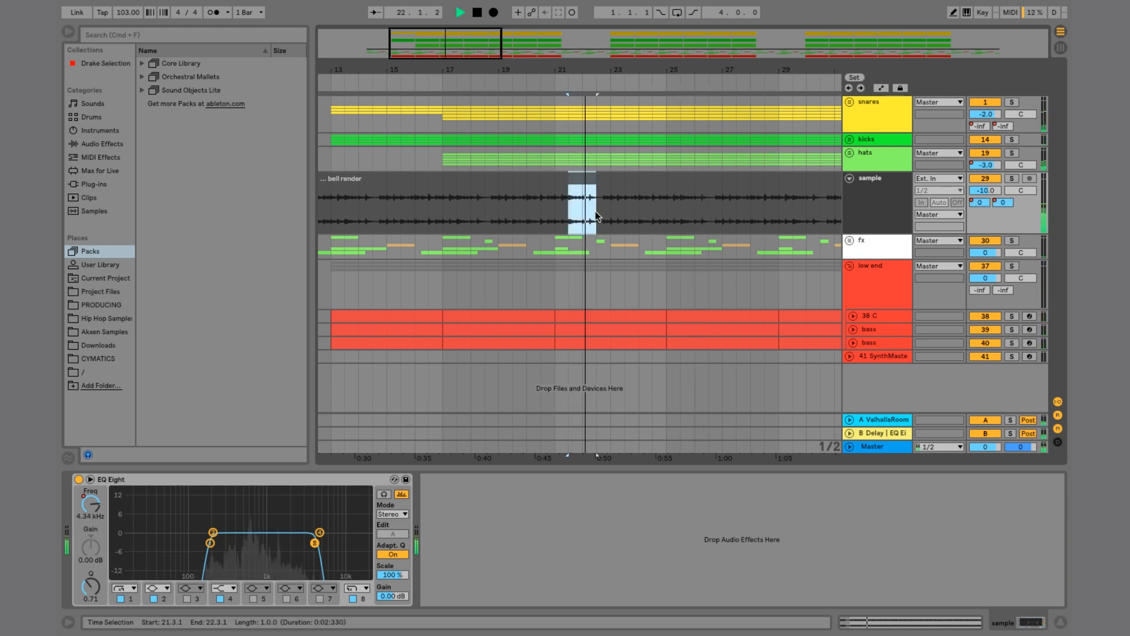
{"action": "key", "text": "space"}
{"action": "key", "text": "space"}
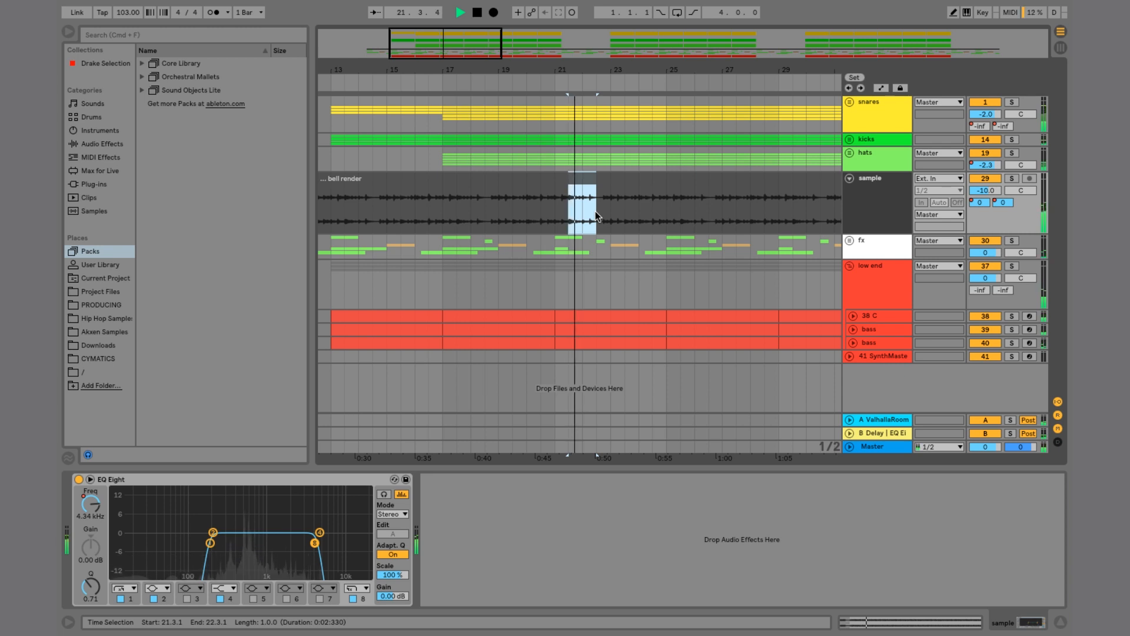
Step: Solo the sample track and play the bell render clip from bar 9
{"action": "scroll", "coordinate": [522, 252], "scroll_direction": "left", "scroll_amount": 2}
{"action": "scroll", "coordinate": [523, 252], "scroll_direction": "left", "scroll_amount": 2}
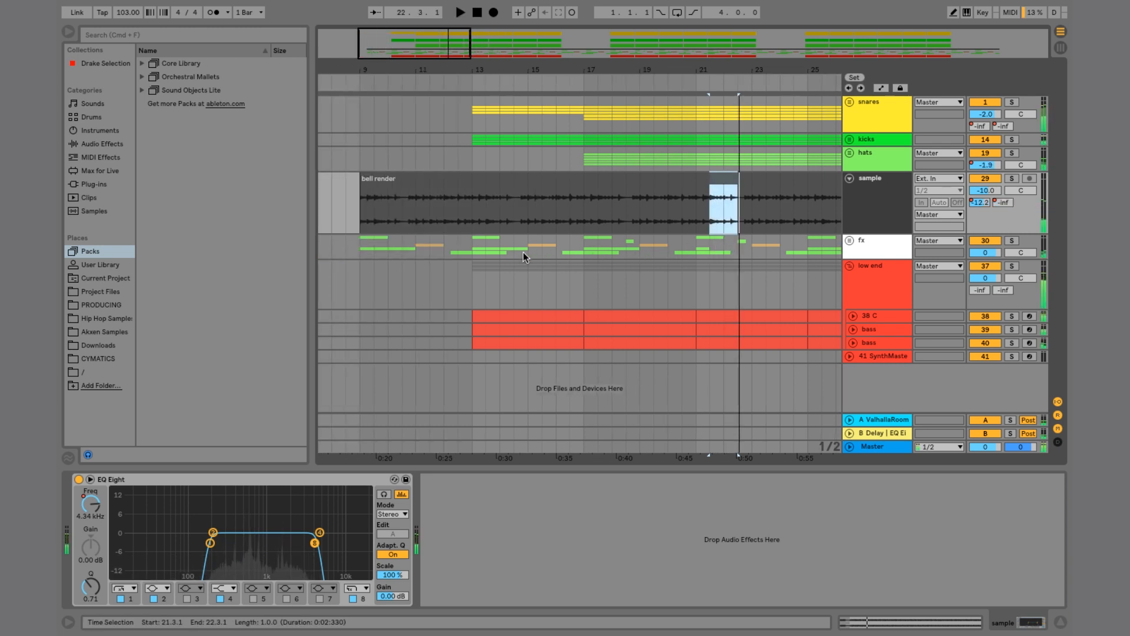
{"action": "left_click", "coordinate": [1011, 180]}
{"action": "left_click", "coordinate": [385, 178]}
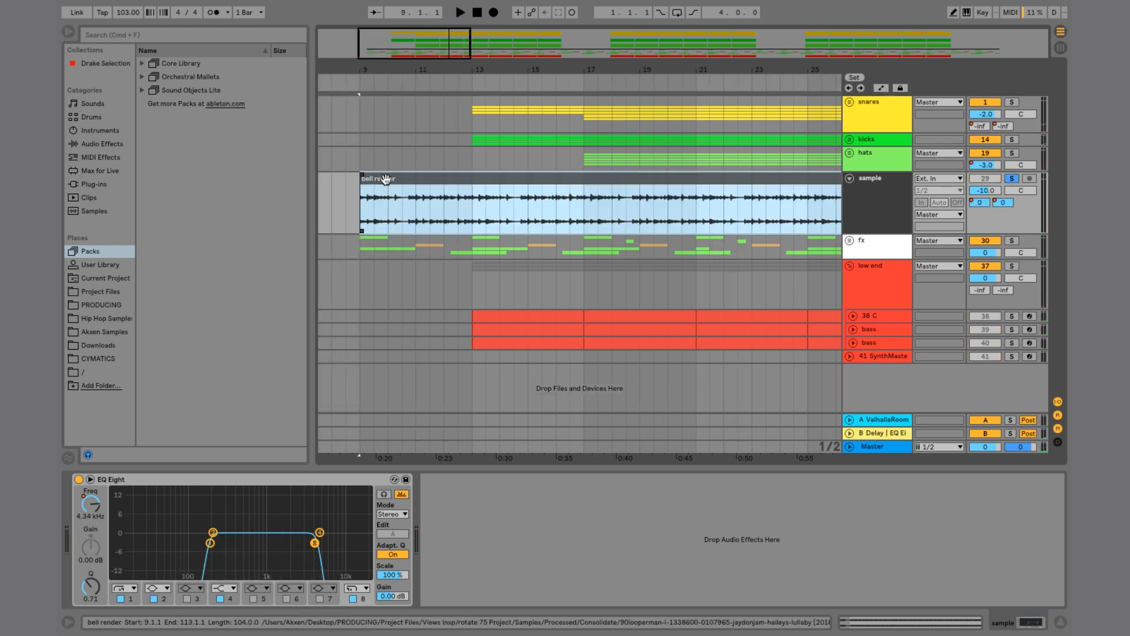
{"action": "key", "text": "space"}
{"action": "key", "text": "space"}
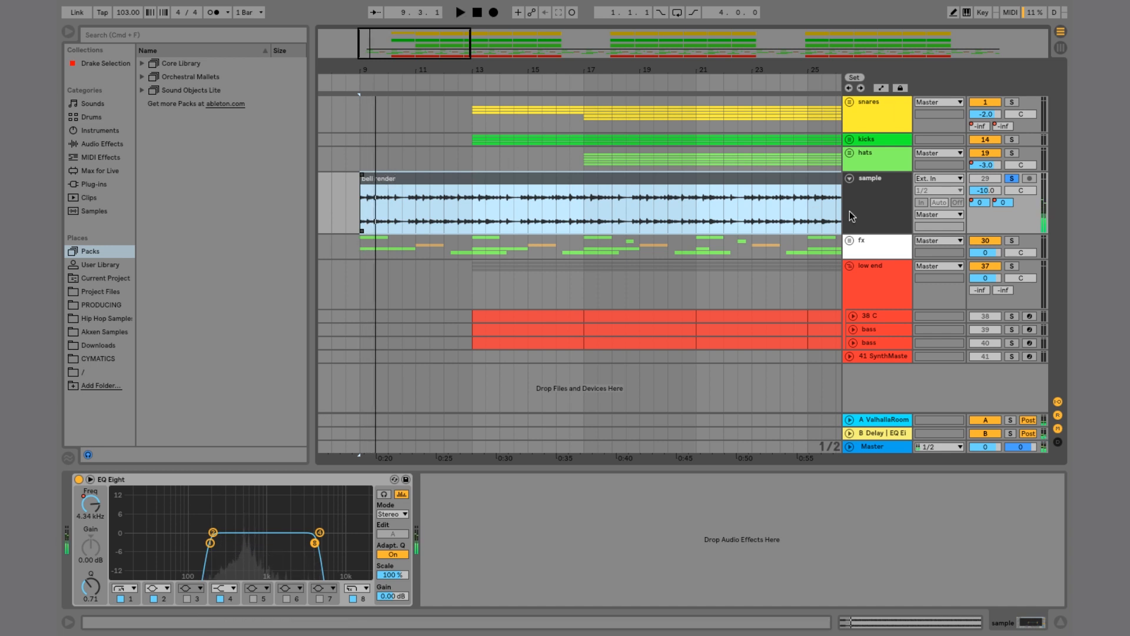
Step: Expand the fx group track, solo it, and play it back
{"action": "left_click", "coordinate": [848, 240]}
{"action": "scroll", "coordinate": [829, 300], "scroll_direction": "down", "scroll_amount": 3}
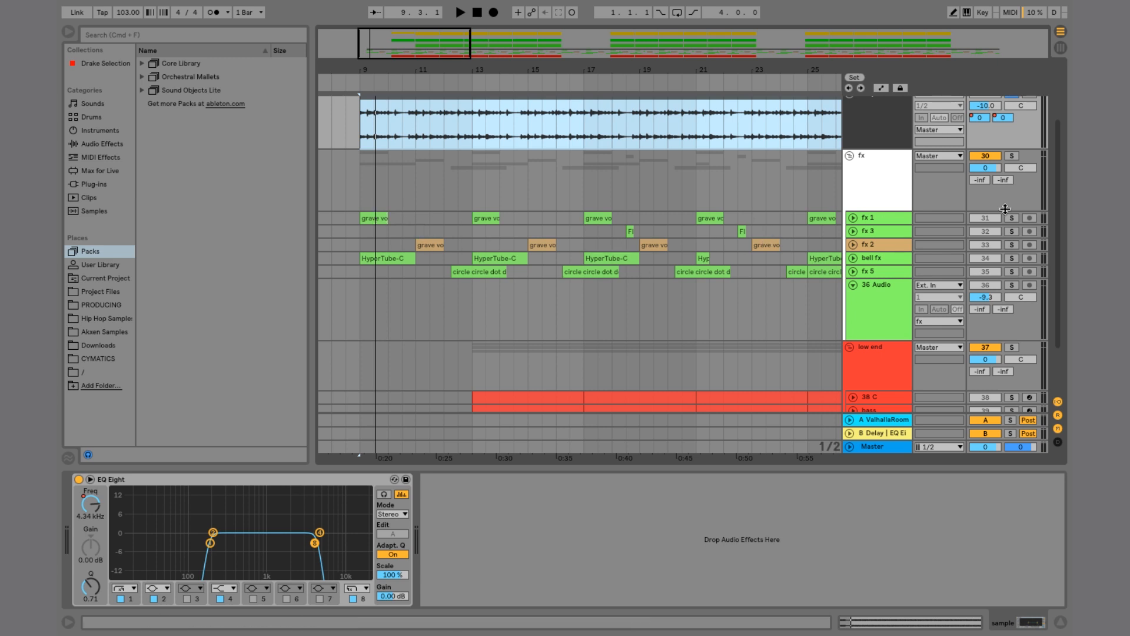
{"action": "left_click", "coordinate": [1012, 155]}
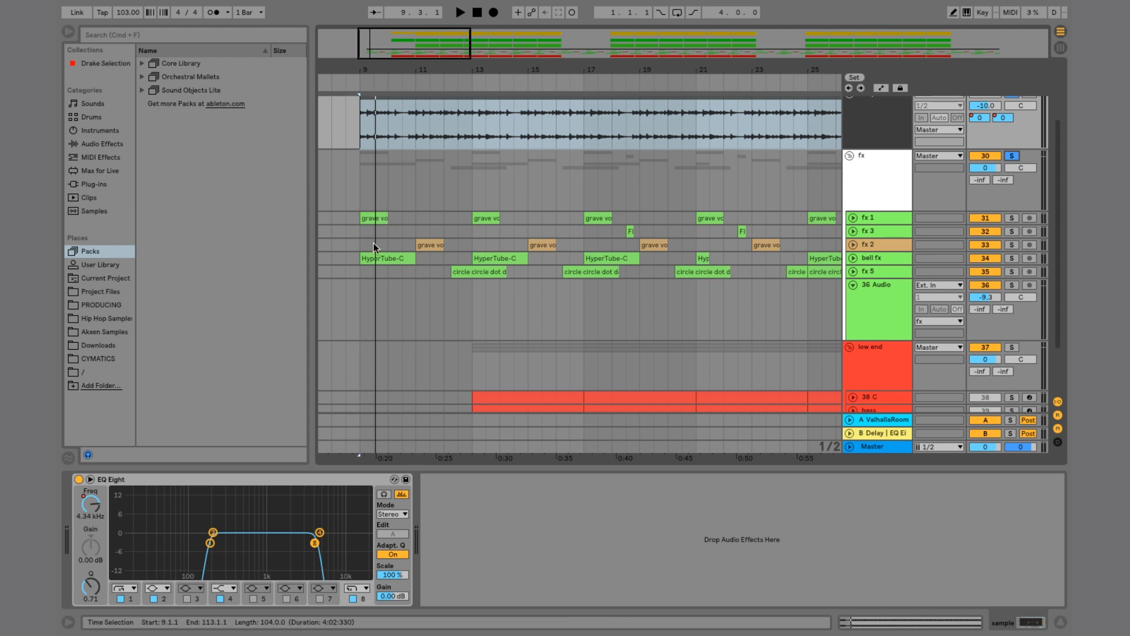
{"action": "scroll", "coordinate": [362, 188], "scroll_direction": "up", "scroll_amount": 3}
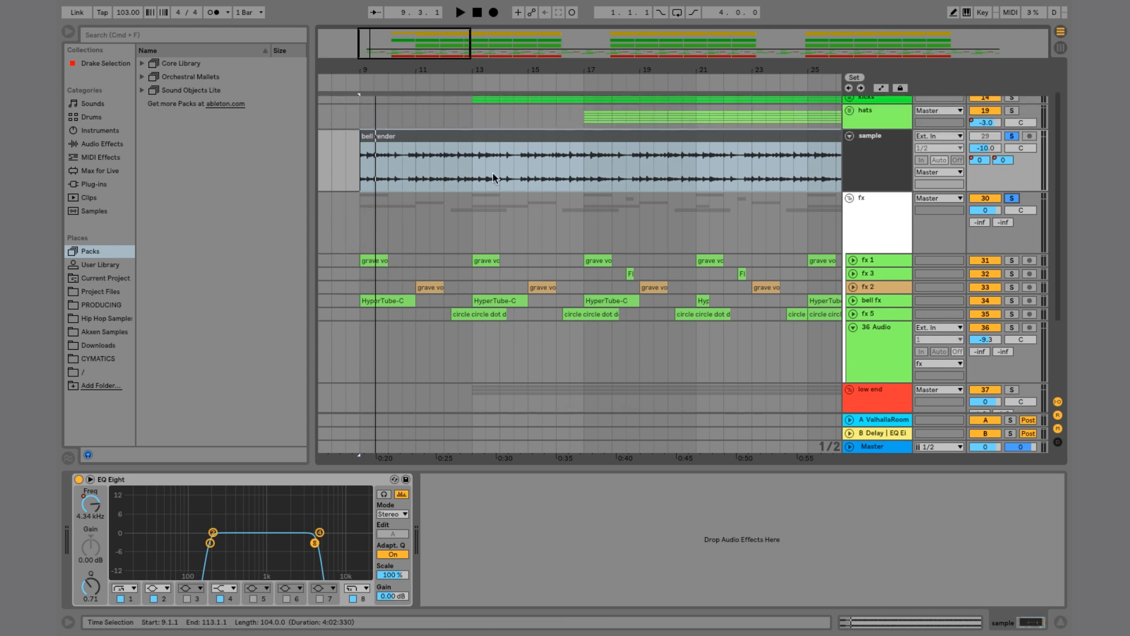
{"action": "key", "text": "space"}
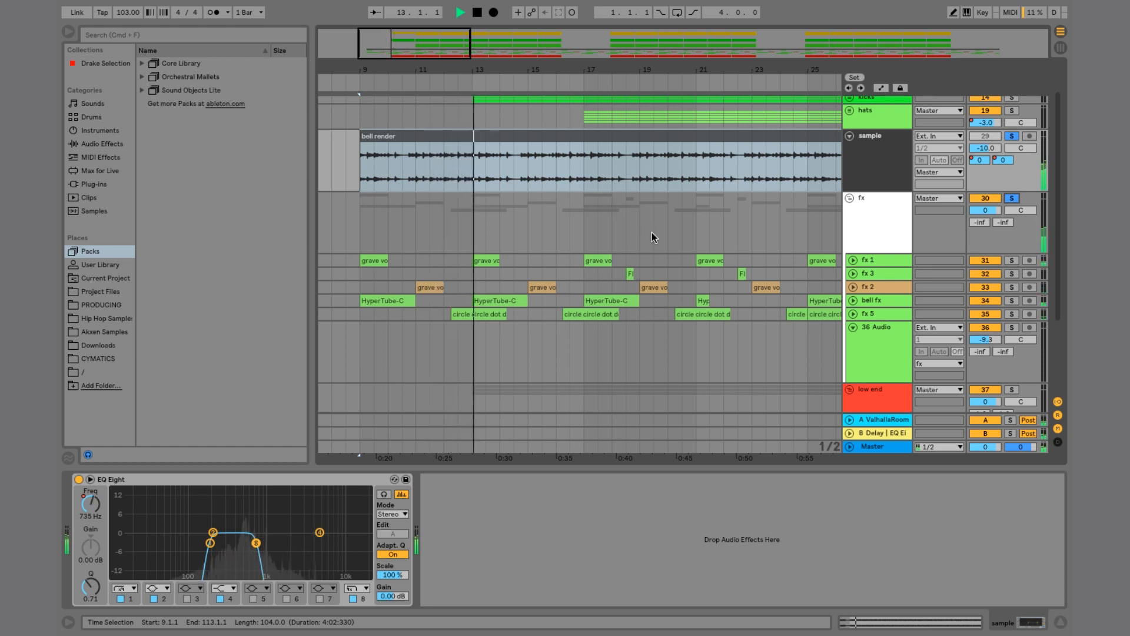
{"action": "key", "text": "space"}
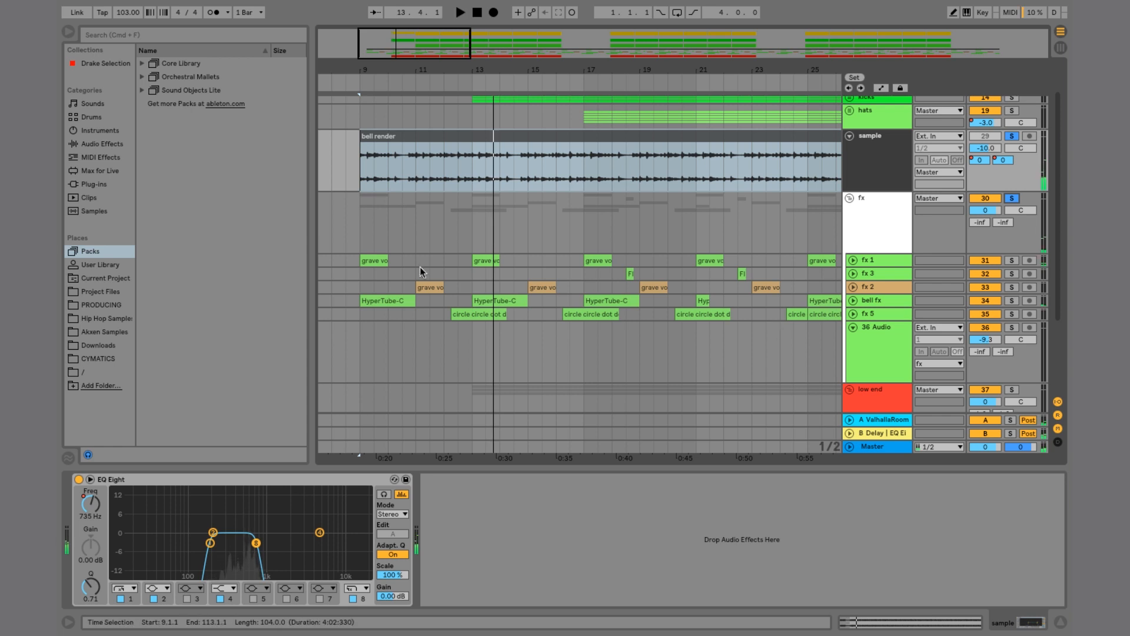
Step: Expand the bell fx track, select its first HyperTube-C clip, solo the track and play it
{"action": "left_click", "coordinate": [854, 301]}
{"action": "left_click", "coordinate": [386, 302]}
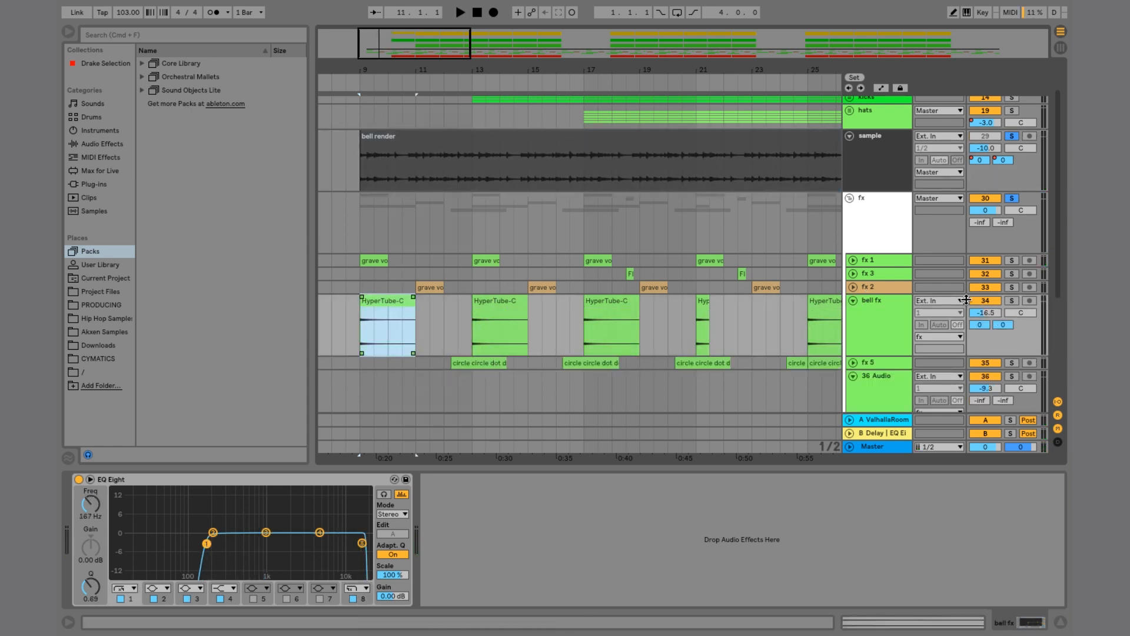
{"action": "left_click", "coordinate": [885, 301]}
{"action": "left_click", "coordinate": [1012, 300]}
{"action": "key", "text": "space"}
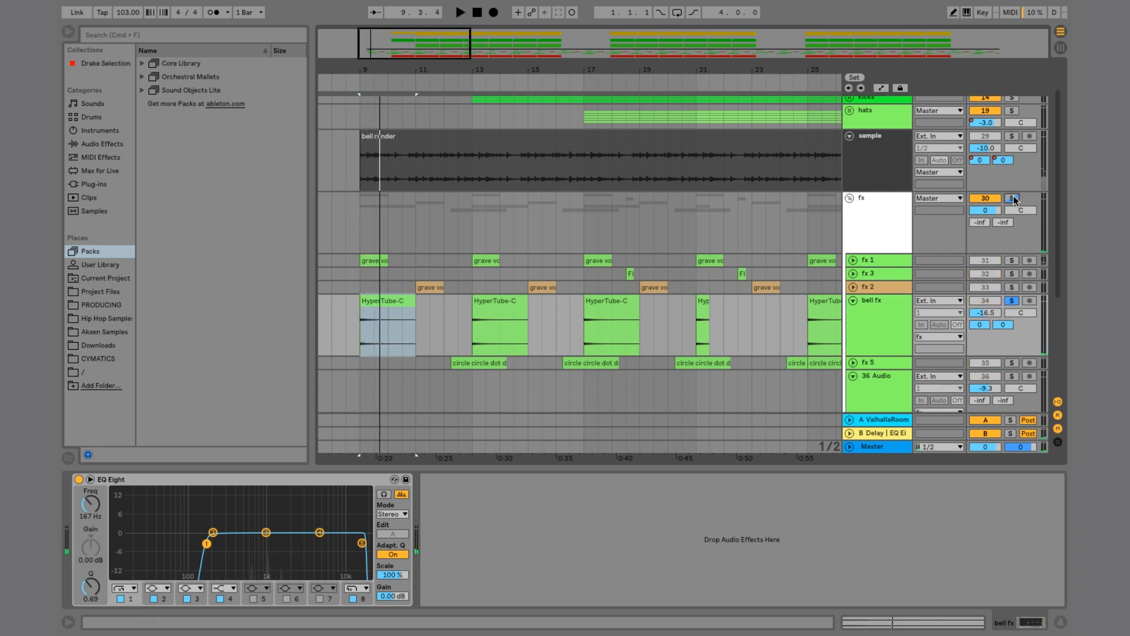
Step: Collapse the bell fx track, then expand and solo the lower bass track
{"action": "left_click", "coordinate": [1012, 136]}
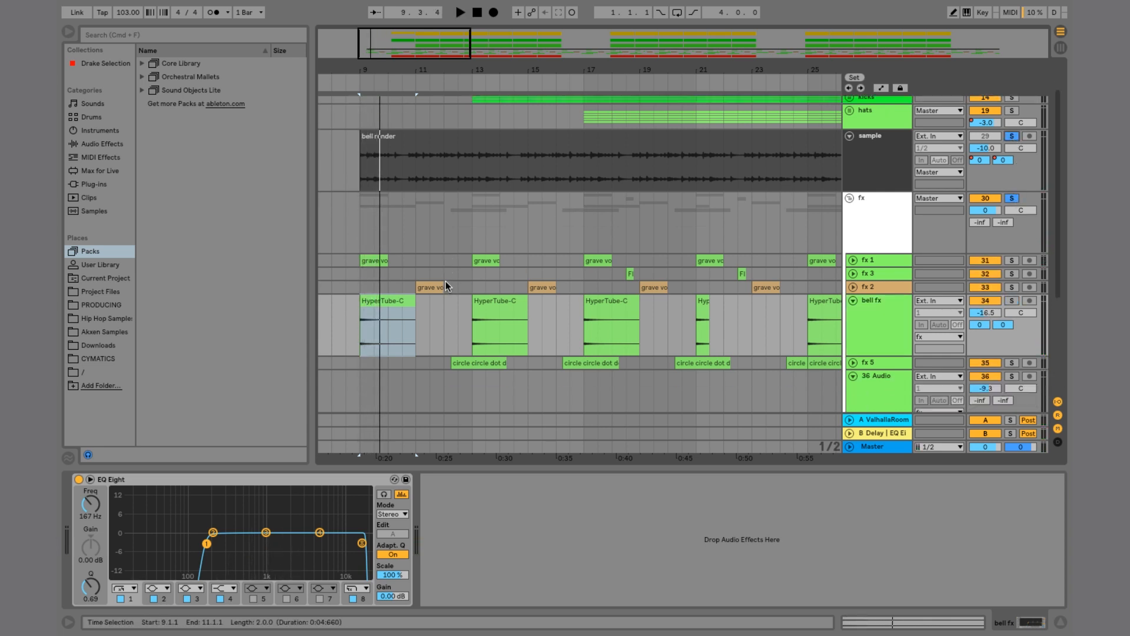
{"action": "left_click", "coordinate": [853, 300]}
{"action": "scroll", "coordinate": [567, 283], "scroll_direction": "down", "scroll_amount": 4}
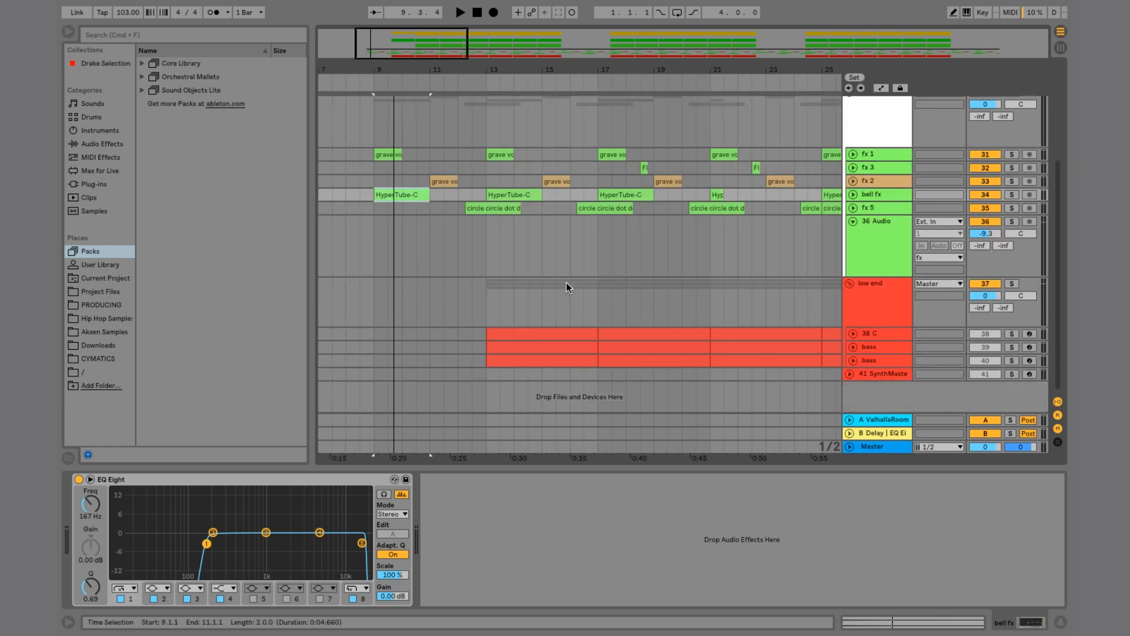
{"action": "left_click", "coordinate": [853, 361]}
{"action": "scroll", "coordinate": [548, 324], "scroll_direction": "down", "scroll_amount": 2}
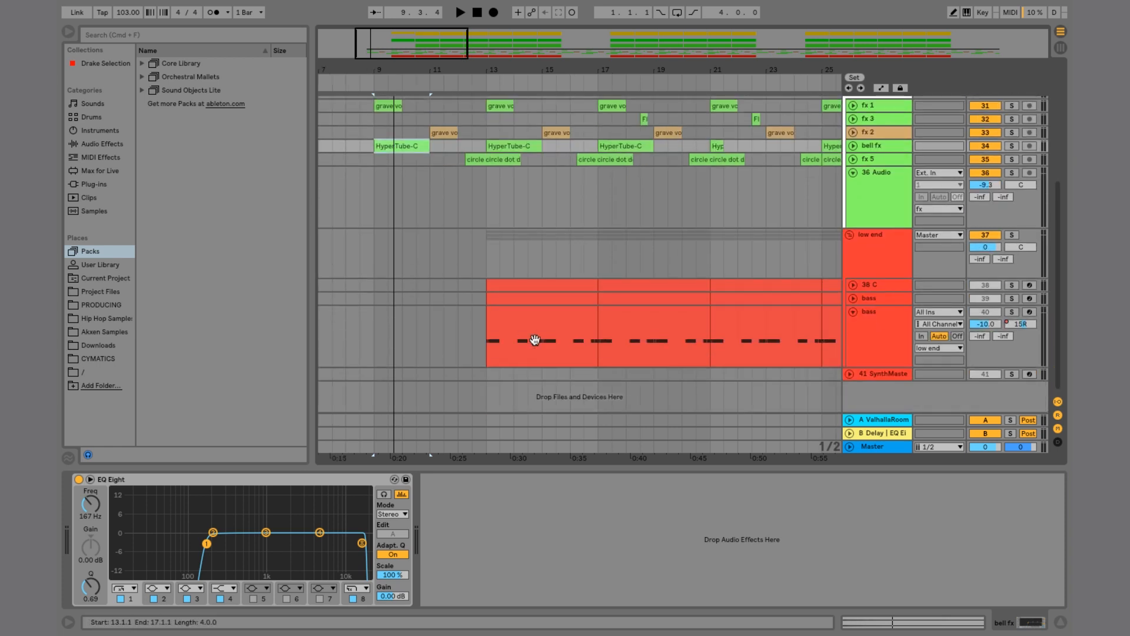
{"action": "left_click", "coordinate": [512, 311]}
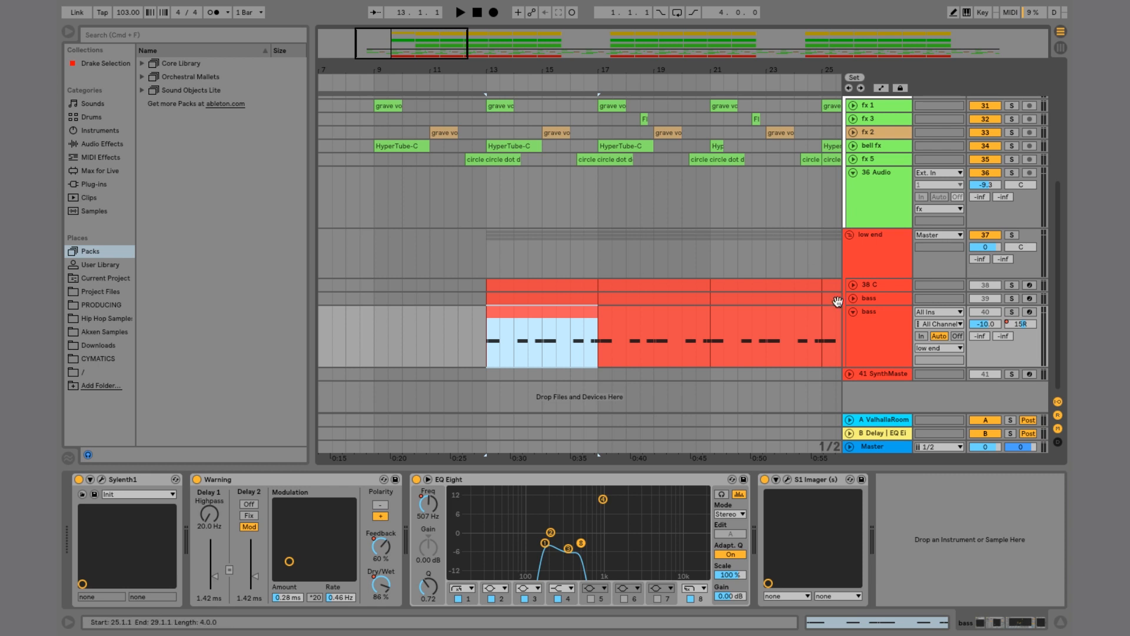
{"action": "left_click", "coordinate": [1011, 312]}
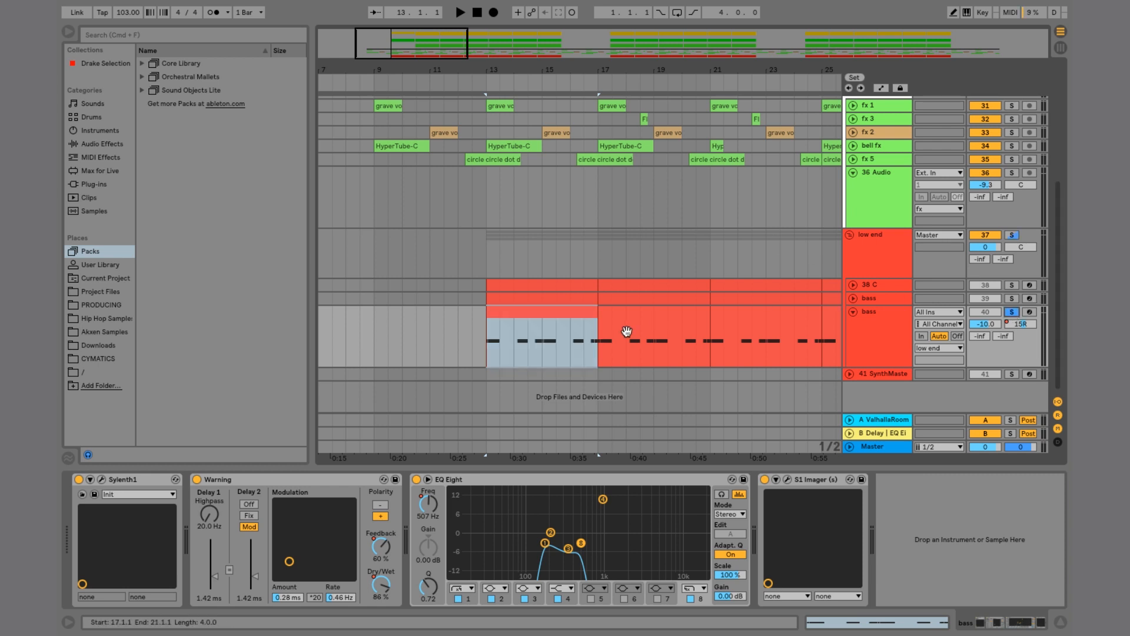
Step: Set playback positions at several points in the bass clip to audition it
{"action": "left_click", "coordinate": [512, 317]}
{"action": "left_click", "coordinate": [495, 339]}
{"action": "left_click", "coordinate": [523, 339]}
{"action": "left_click", "coordinate": [556, 341]}
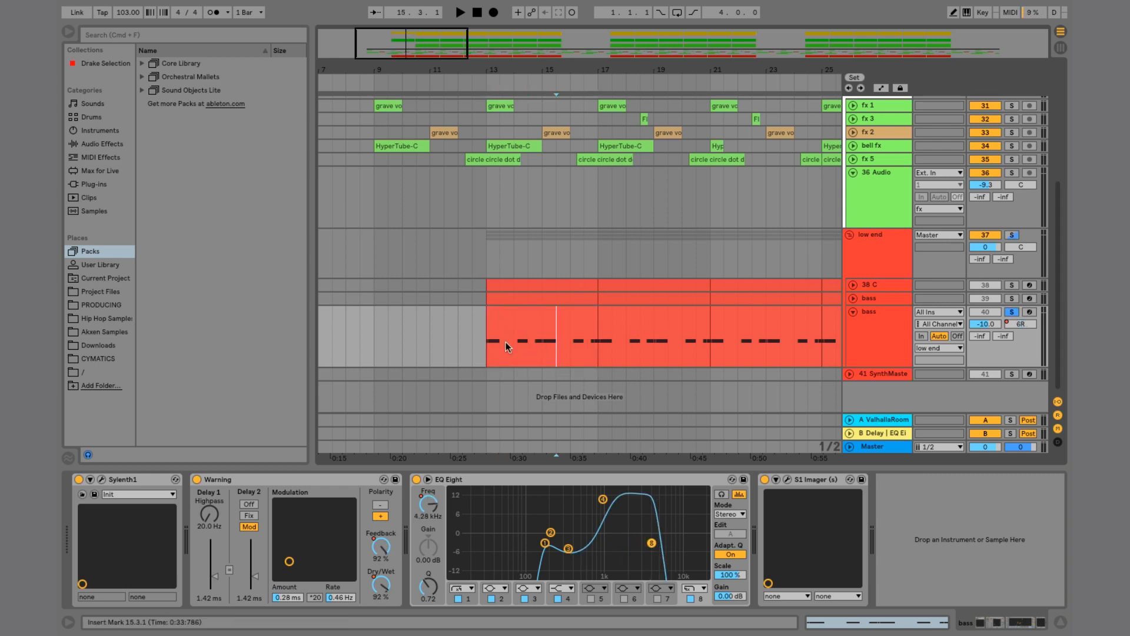
{"action": "left_click", "coordinate": [506, 343]}
{"action": "left_click", "coordinate": [576, 342]}
{"action": "left_click", "coordinate": [588, 341]}
{"action": "left_click", "coordinate": [526, 343]}
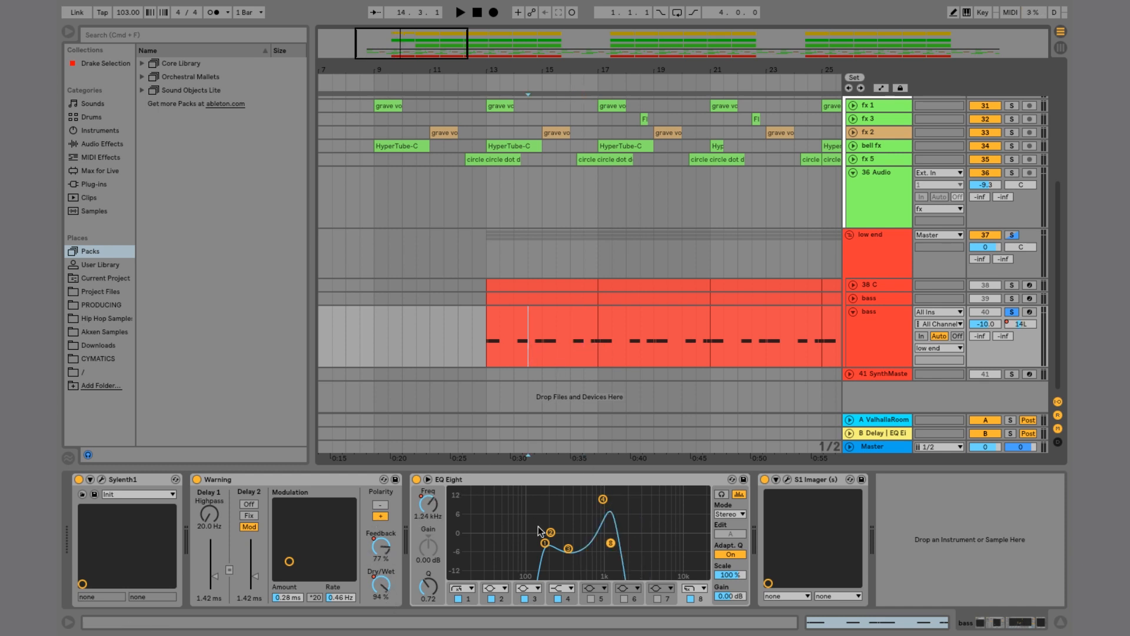
Step: Select bars 13 to 17 of the bass clip and play them back
{"action": "left_click_drag", "start_coordinate": [486, 344], "coordinate": [594, 336]}
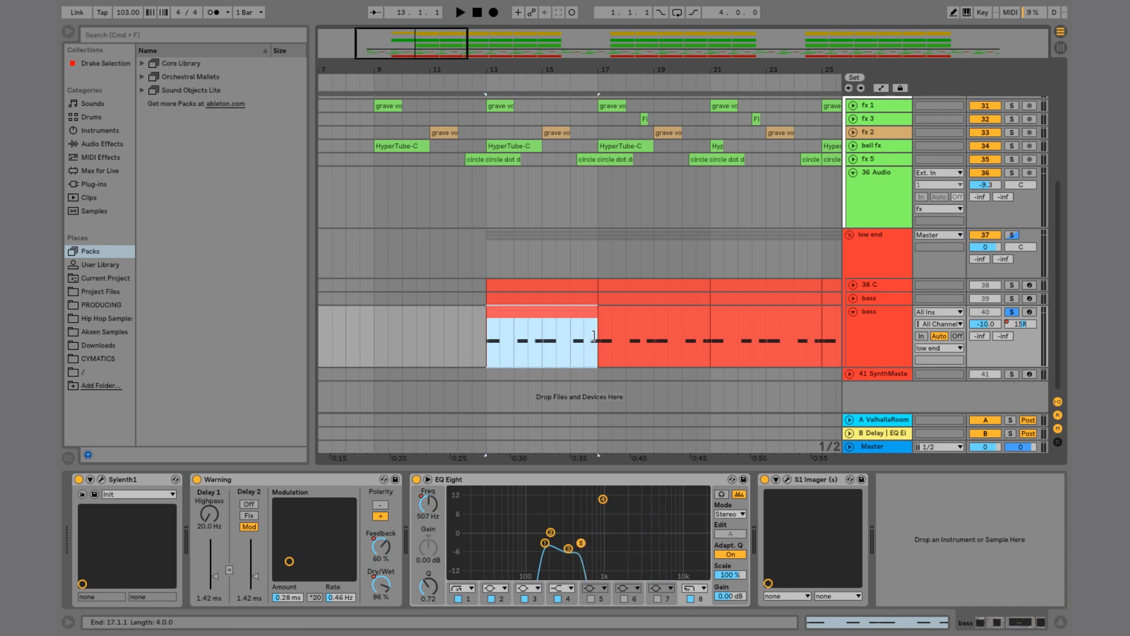
{"action": "left_click_drag", "start_coordinate": [486, 348], "coordinate": [599, 338]}
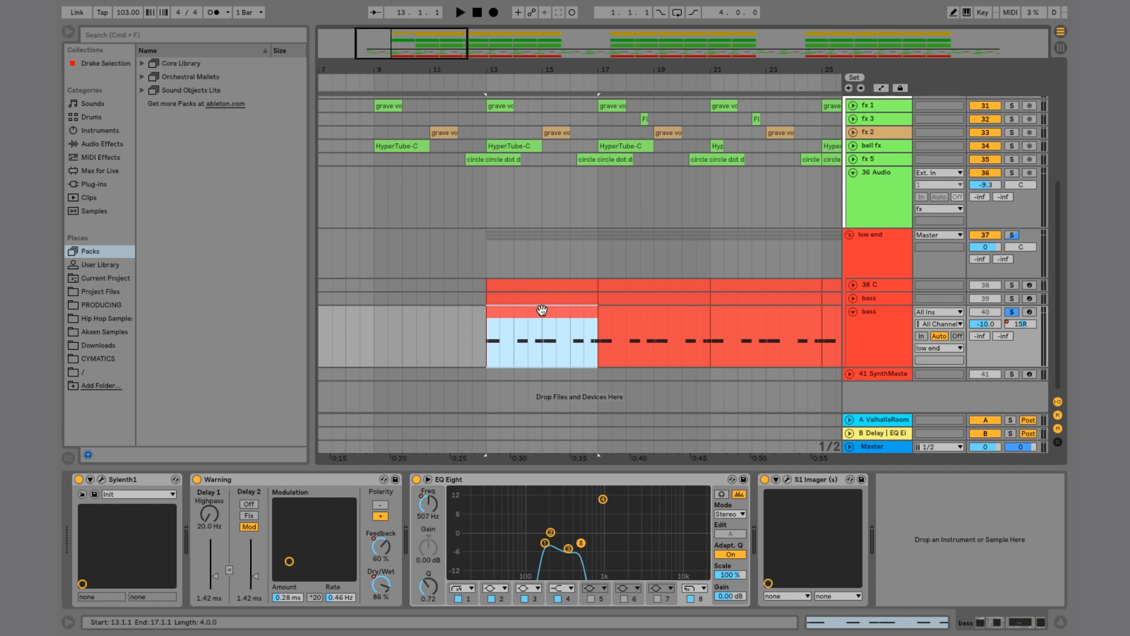
{"action": "left_click", "coordinate": [882, 350]}
{"action": "left_click", "coordinate": [514, 311]}
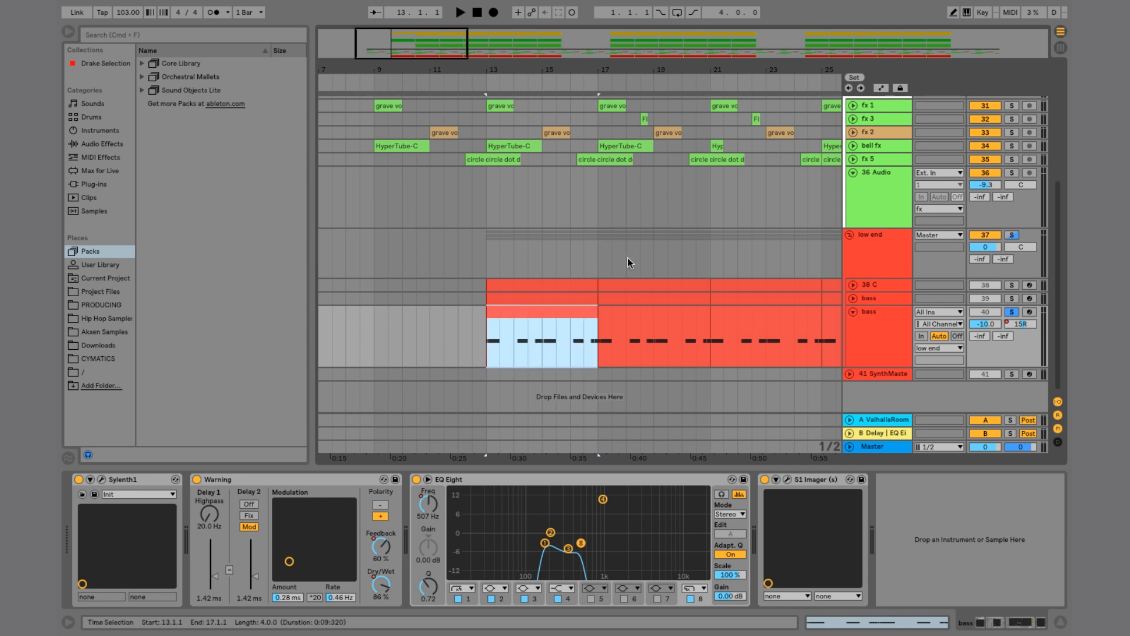
{"action": "key", "text": "space"}
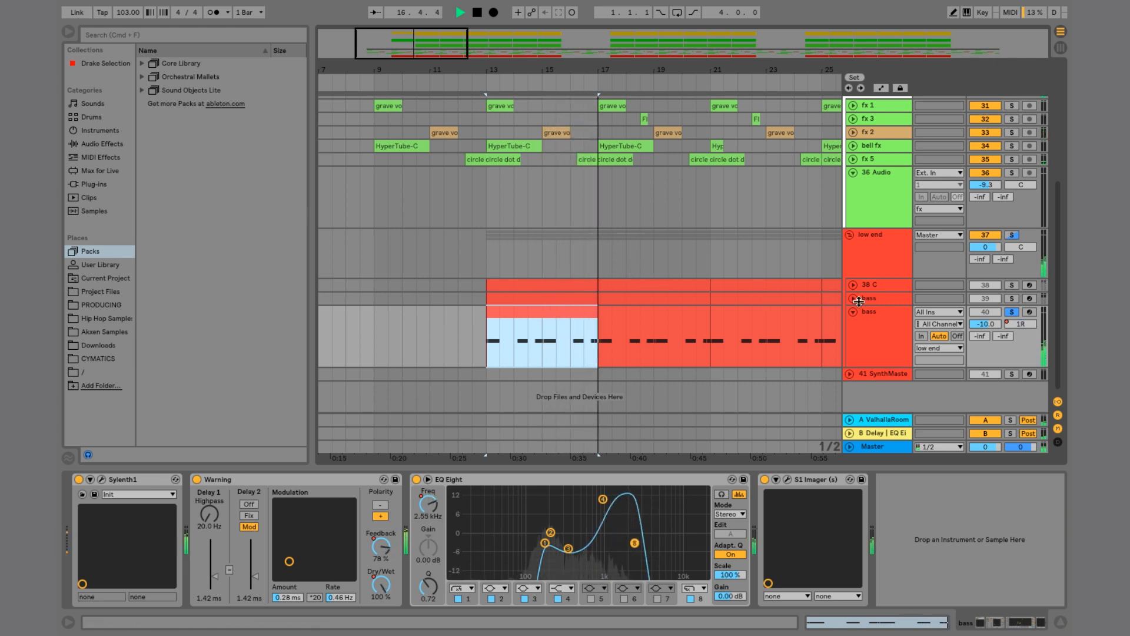
Step: Solo and expand the upper bass track, select the 38 C track and start playback
{"action": "left_click", "coordinate": [1012, 298]}
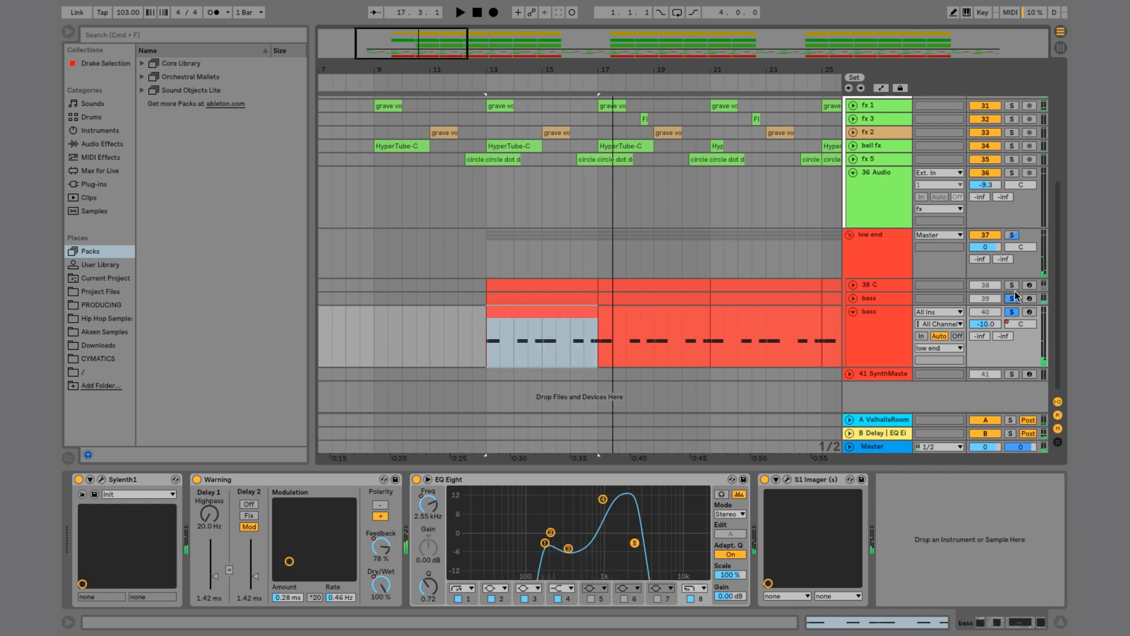
{"action": "left_click", "coordinate": [854, 299]}
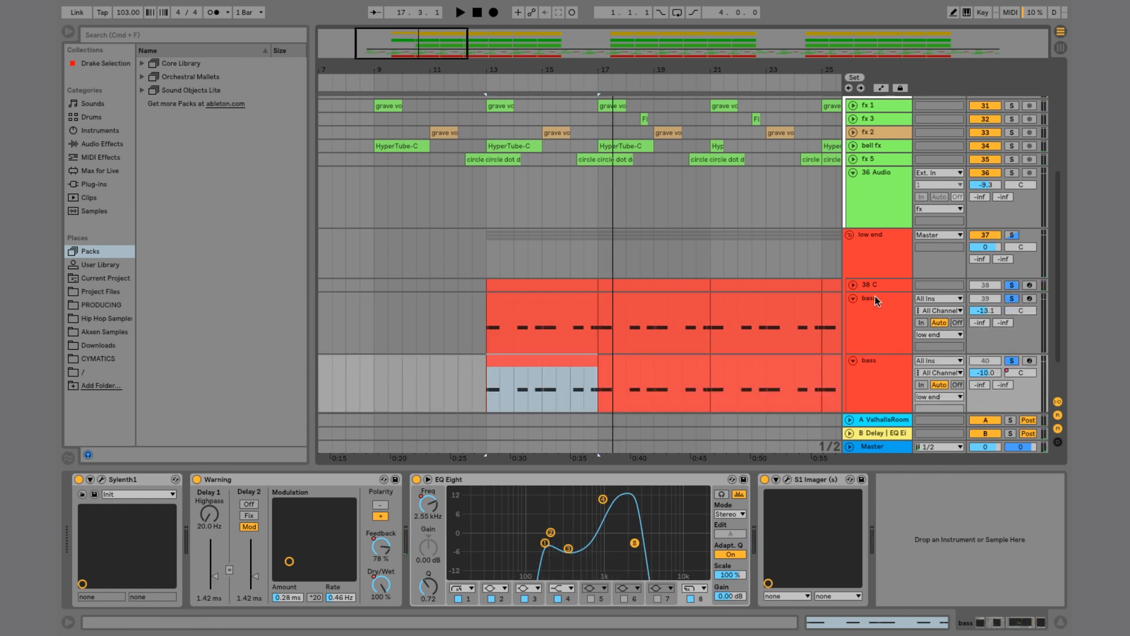
{"action": "left_click", "coordinate": [875, 296]}
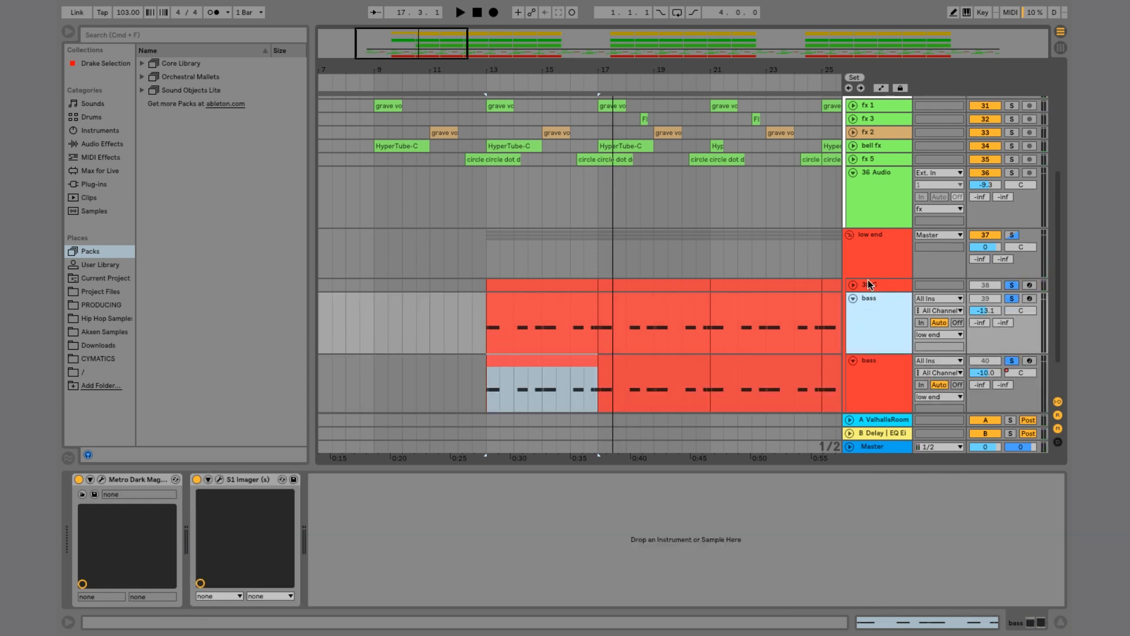
{"action": "left_click", "coordinate": [869, 285]}
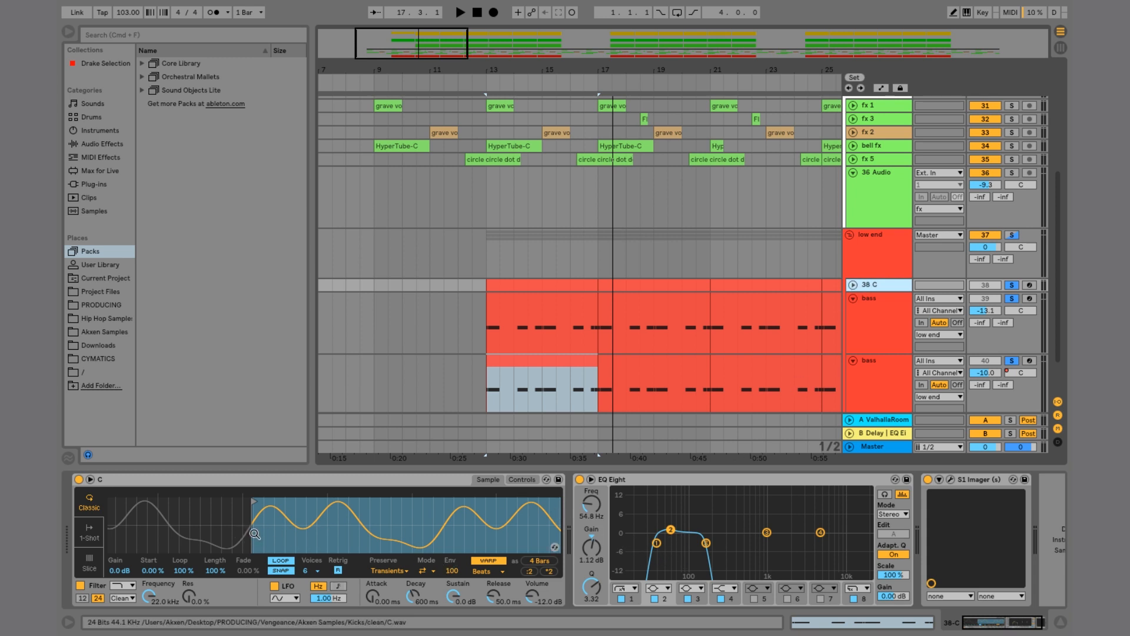
{"action": "key", "text": "space"}
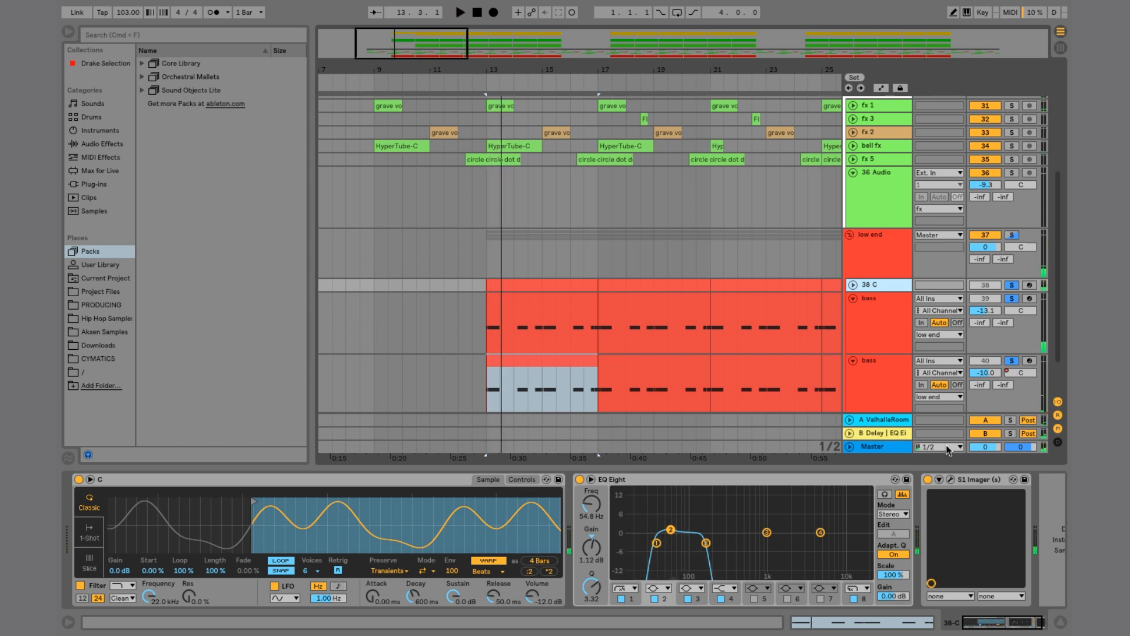
Step: Open the S1 Stereo Imager windows of the 38 C and lower bass tracks and watch them during playback
{"action": "left_click", "coordinate": [892, 344]}
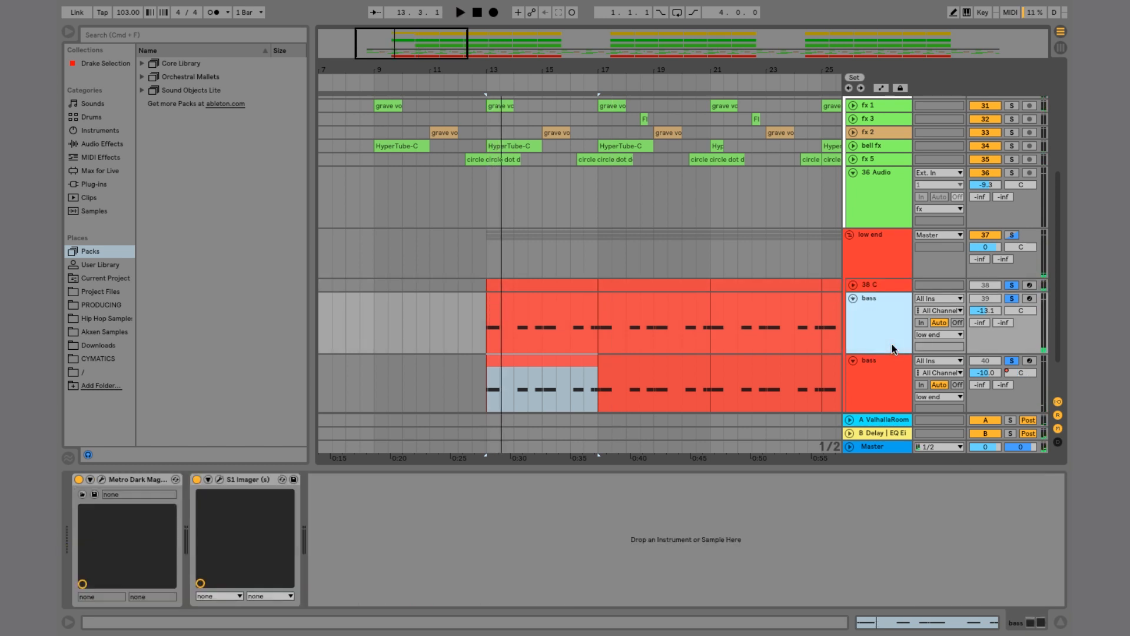
{"action": "left_click", "coordinate": [874, 287]}
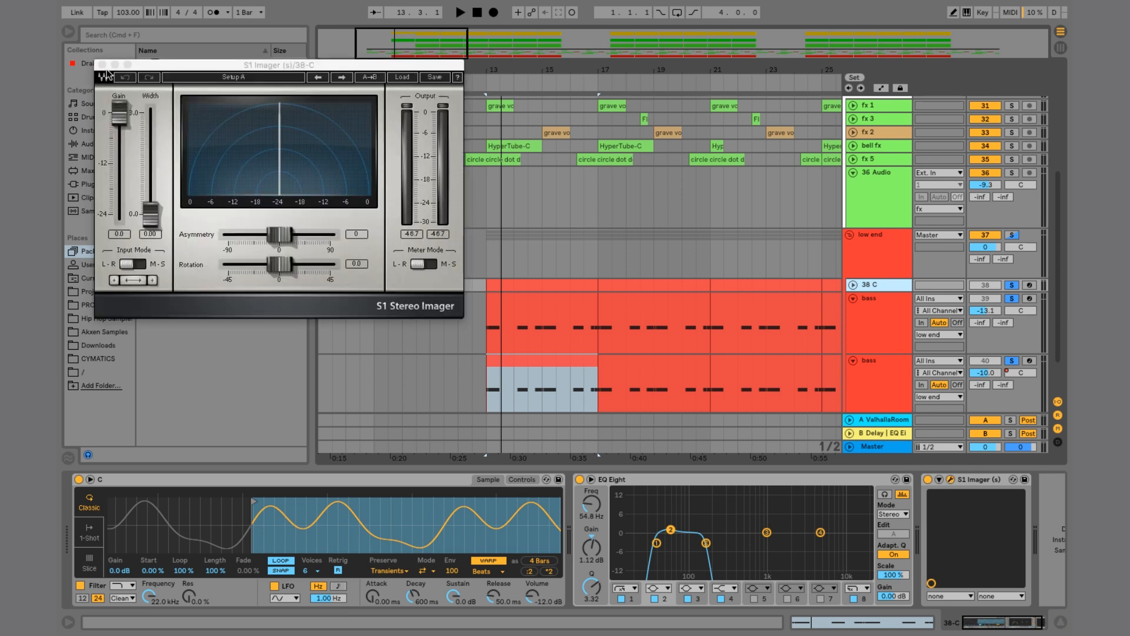
{"action": "left_click", "coordinate": [101, 65]}
{"action": "scroll", "coordinate": [854, 280], "scroll_direction": "down", "scroll_amount": 2}
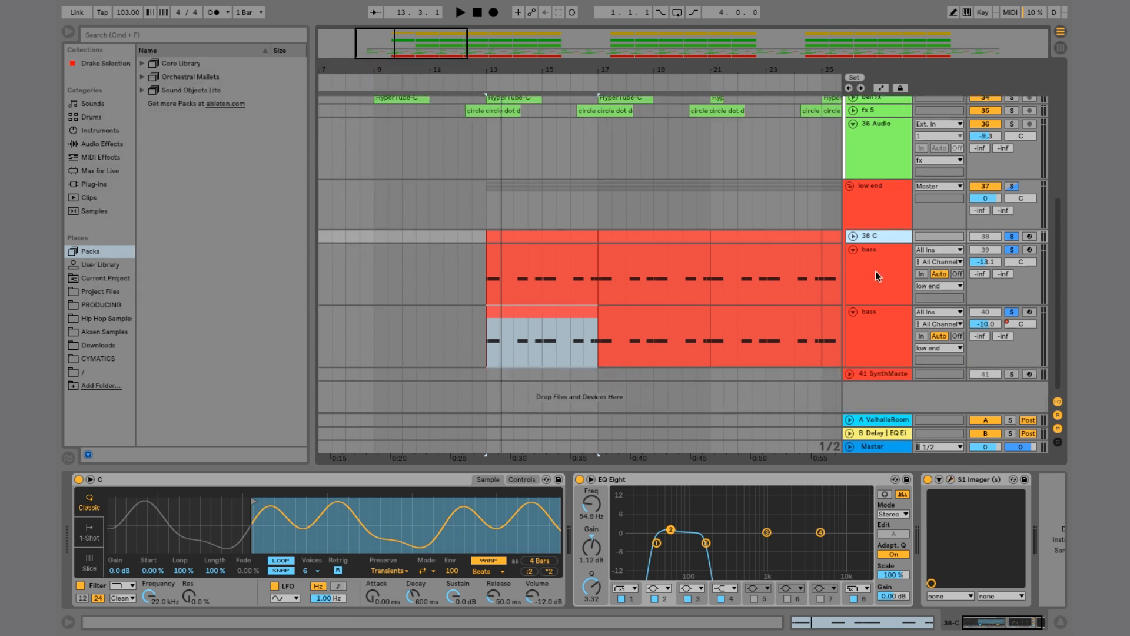
{"action": "left_click", "coordinate": [879, 333]}
{"action": "left_click", "coordinate": [788, 480]}
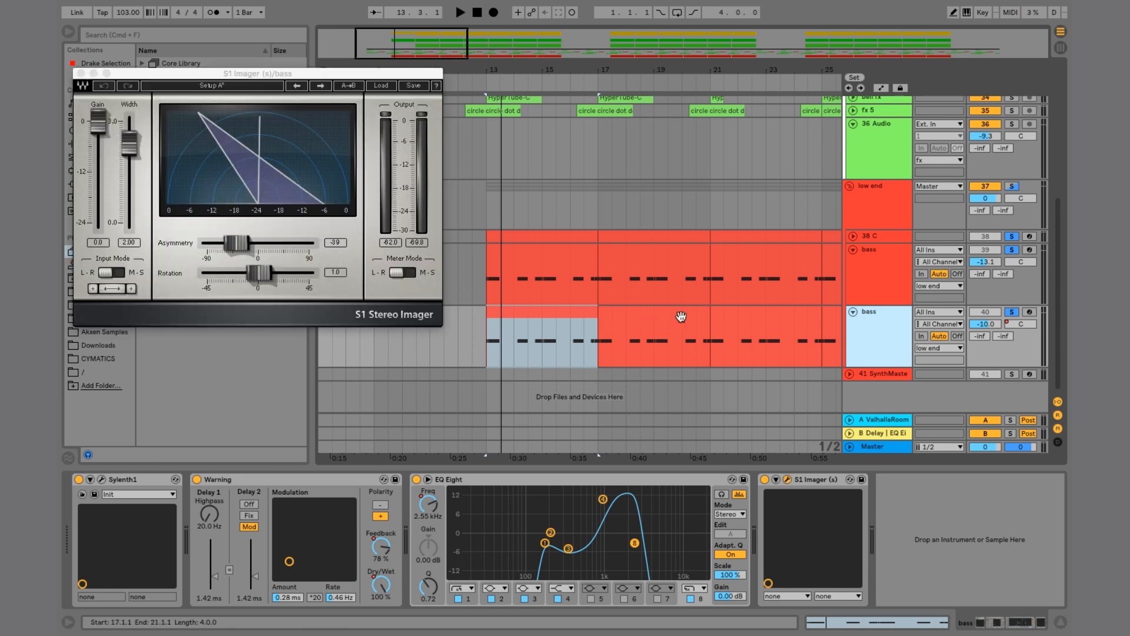
{"action": "key", "text": "space"}
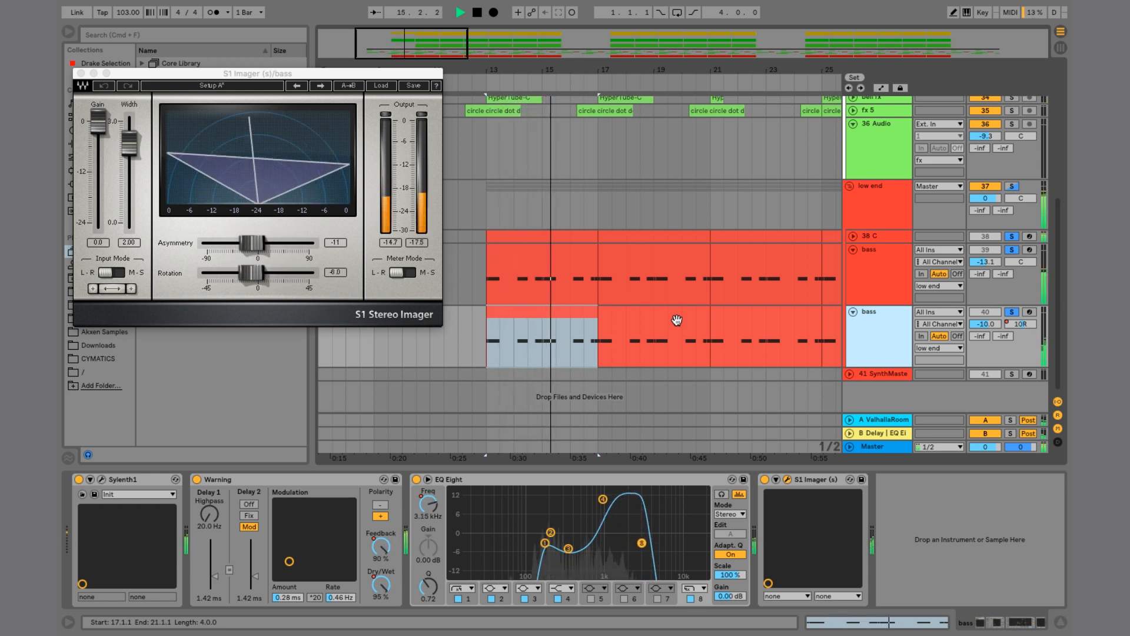
{"action": "key", "text": "space"}
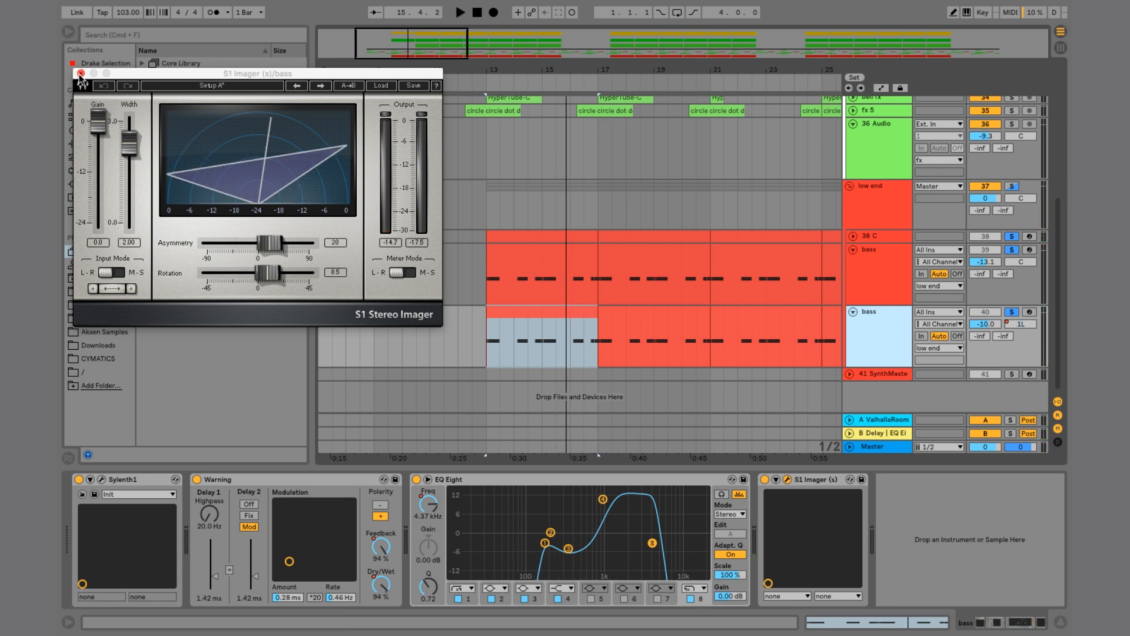
{"action": "left_click", "coordinate": [80, 73]}
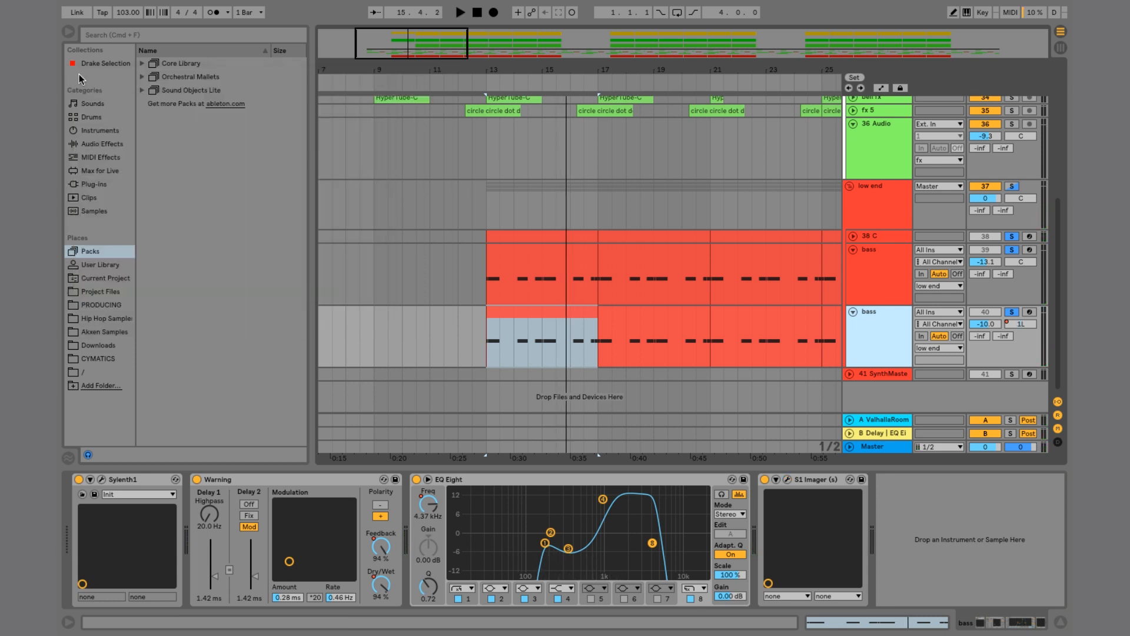
Step: Expand the kicks group and solo it
{"action": "scroll", "coordinate": [631, 216], "scroll_direction": "up", "scroll_amount": 10}
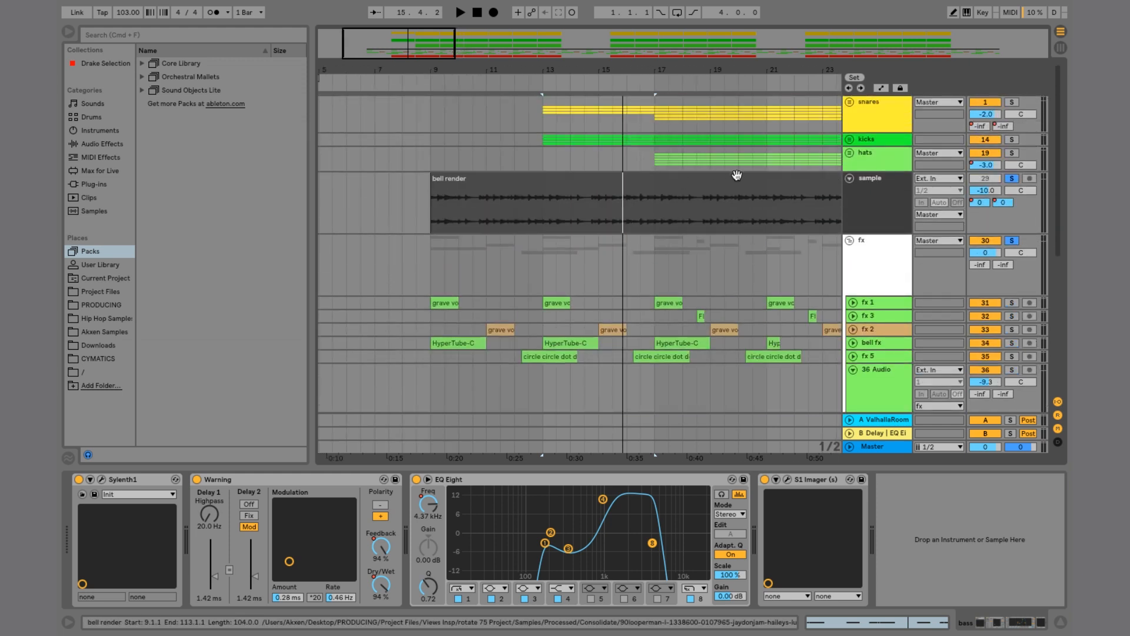
{"action": "left_click", "coordinate": [850, 139]}
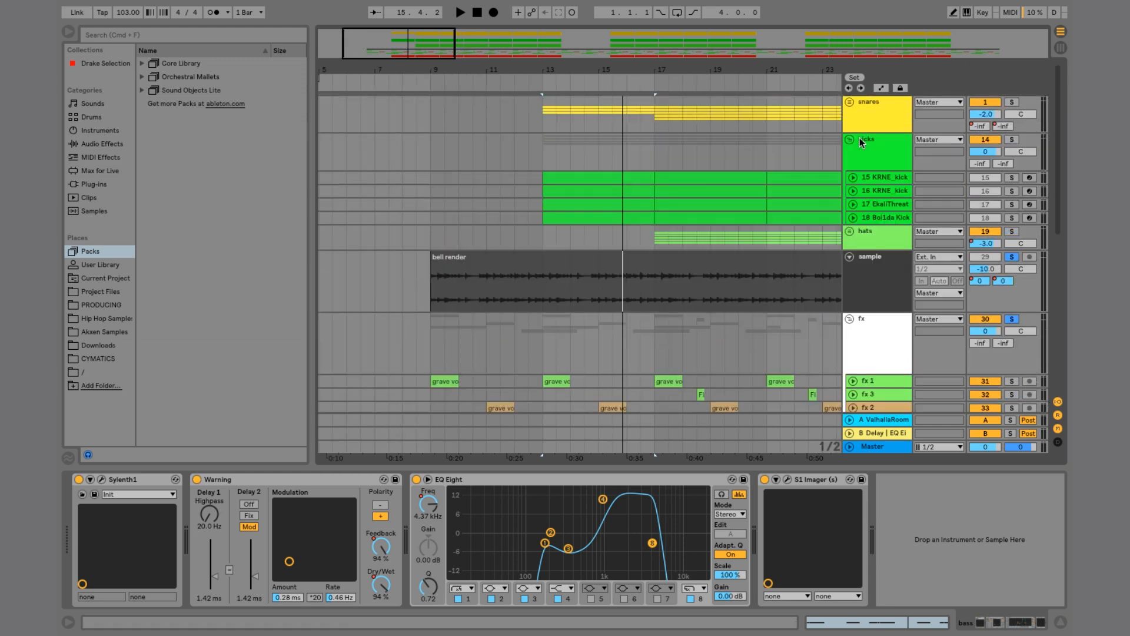
{"action": "left_click", "coordinate": [1010, 139]}
Step: Preview the four kick samples, then solo 15 KRNE_kick and play it from bar 13
{"action": "left_click", "coordinate": [875, 179]}
{"action": "left_click", "coordinate": [902, 191]}
{"action": "left_click", "coordinate": [901, 205]}
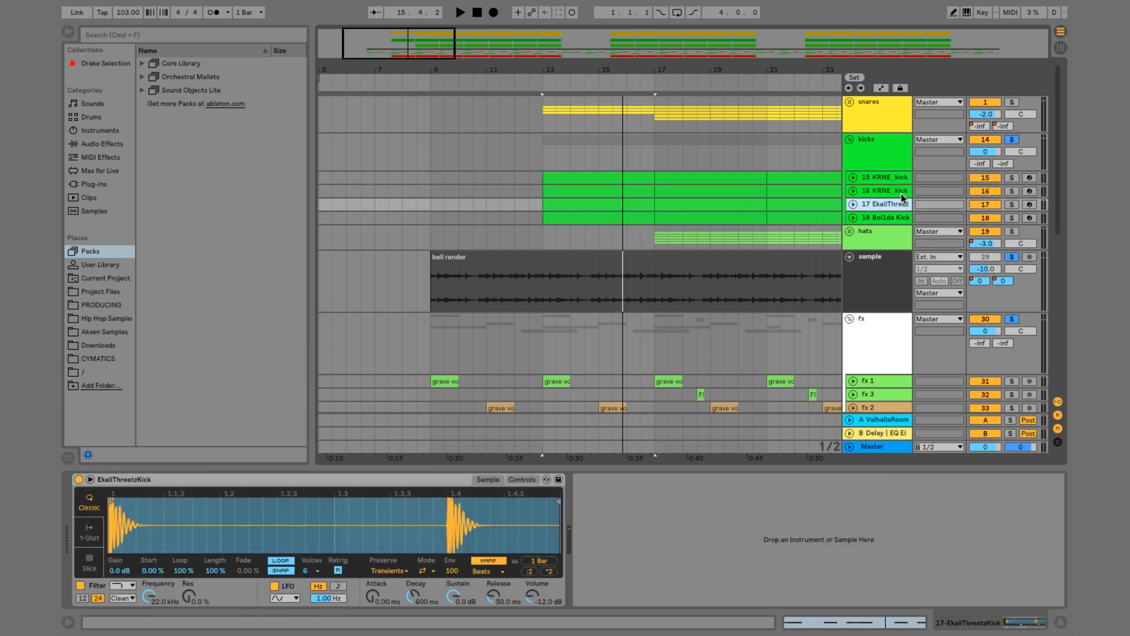
{"action": "left_click", "coordinate": [901, 218]}
{"action": "left_click", "coordinate": [1011, 179]}
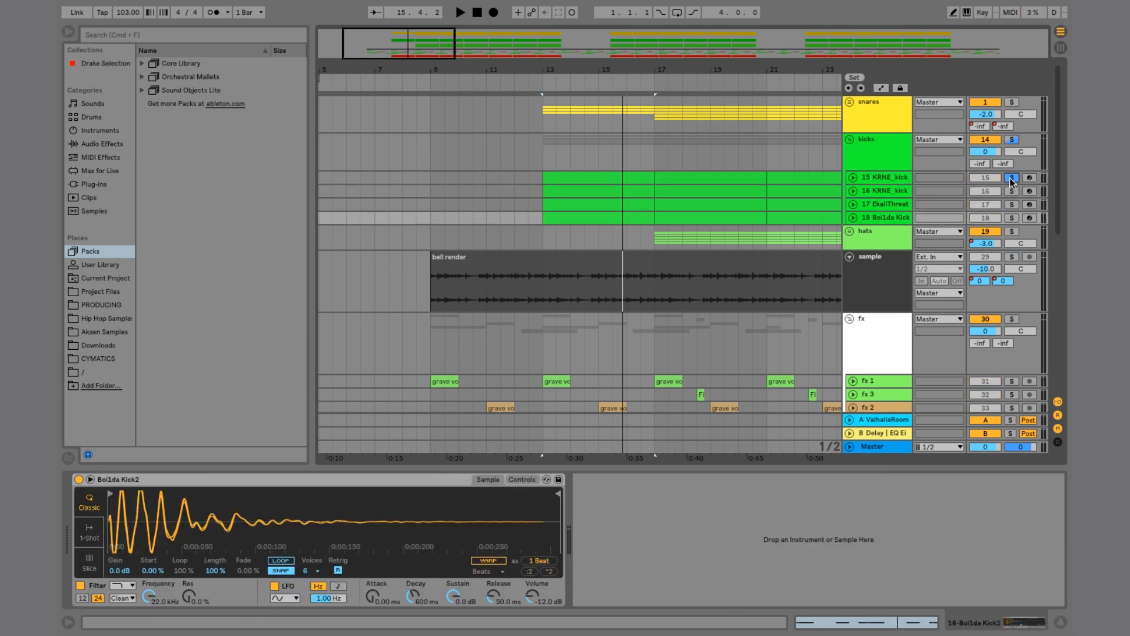
{"action": "left_click", "coordinate": [592, 176]}
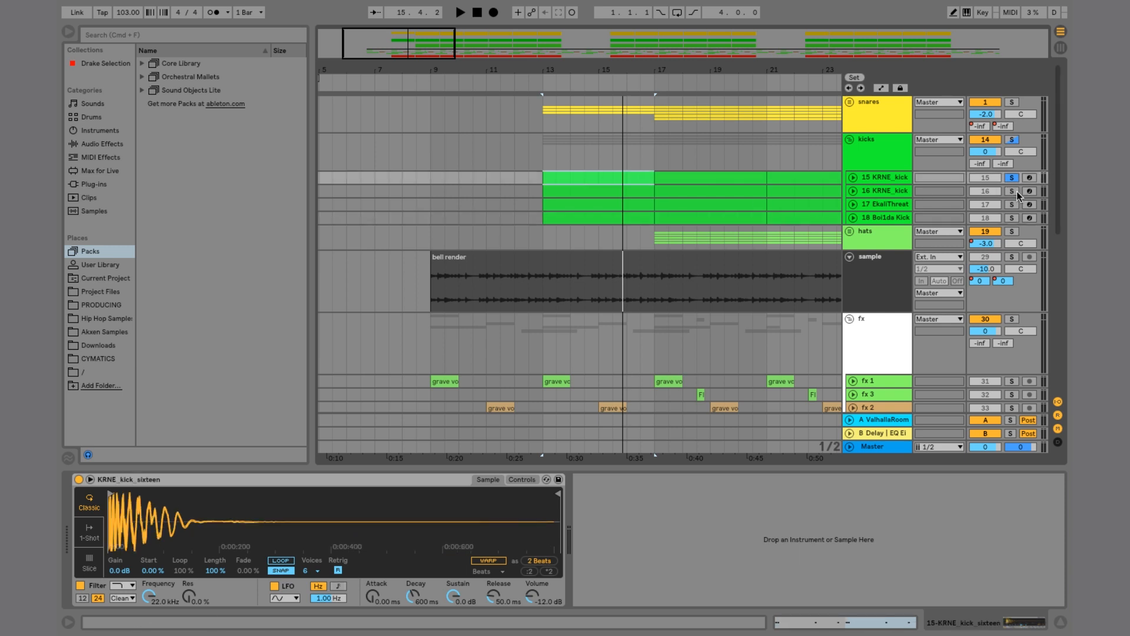
{"action": "key", "text": "space"}
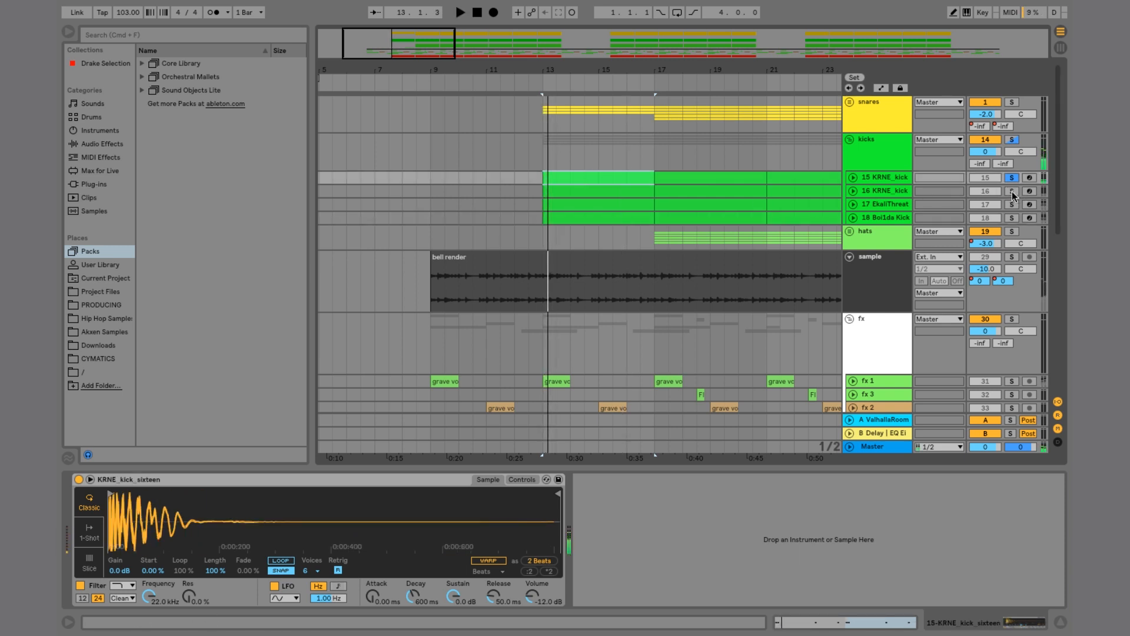
Step: Solo each kick track in turn while playing, then solo the whole kicks group
{"action": "left_click", "coordinate": [1012, 192]}
{"action": "left_click", "coordinate": [1012, 205]}
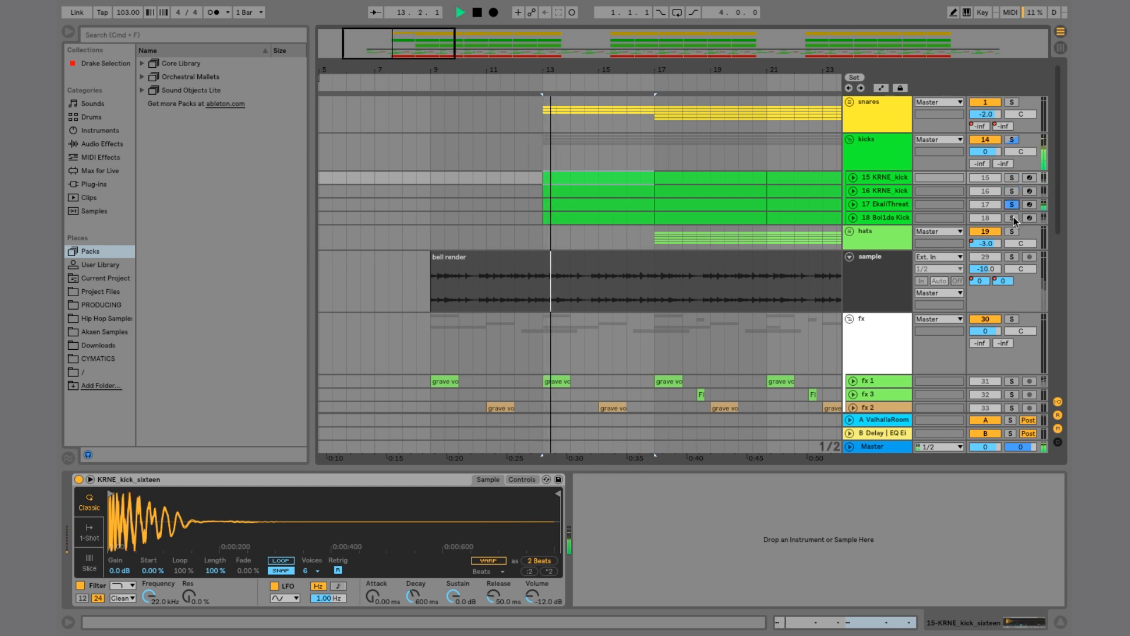
{"action": "left_click", "coordinate": [1012, 218]}
{"action": "left_click", "coordinate": [1012, 191]}
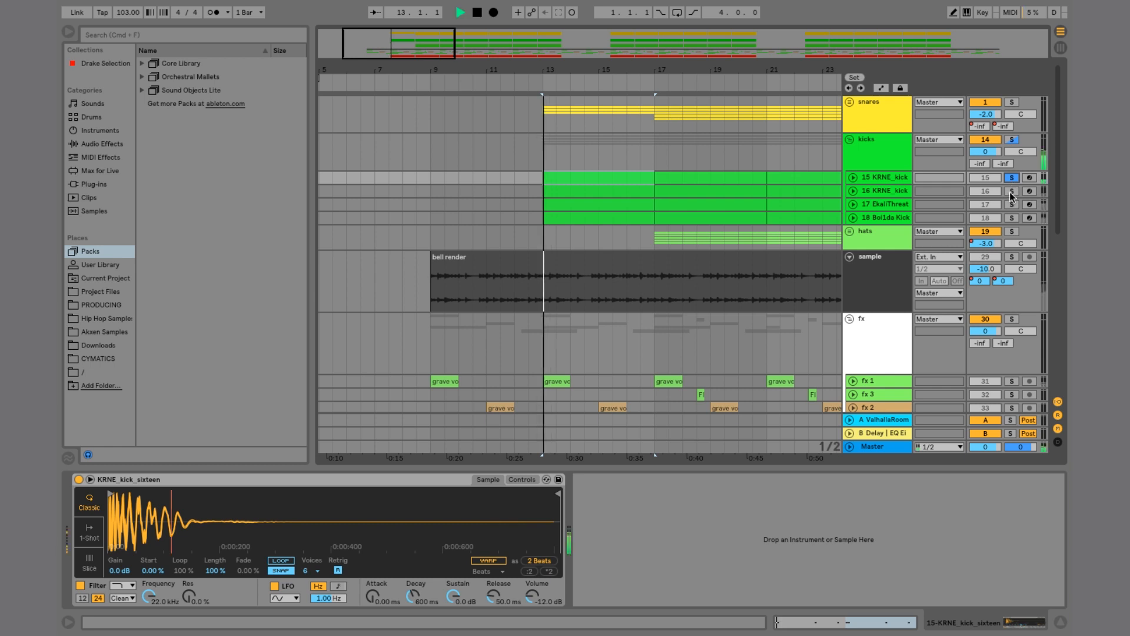
{"action": "left_click", "coordinate": [1011, 192]}
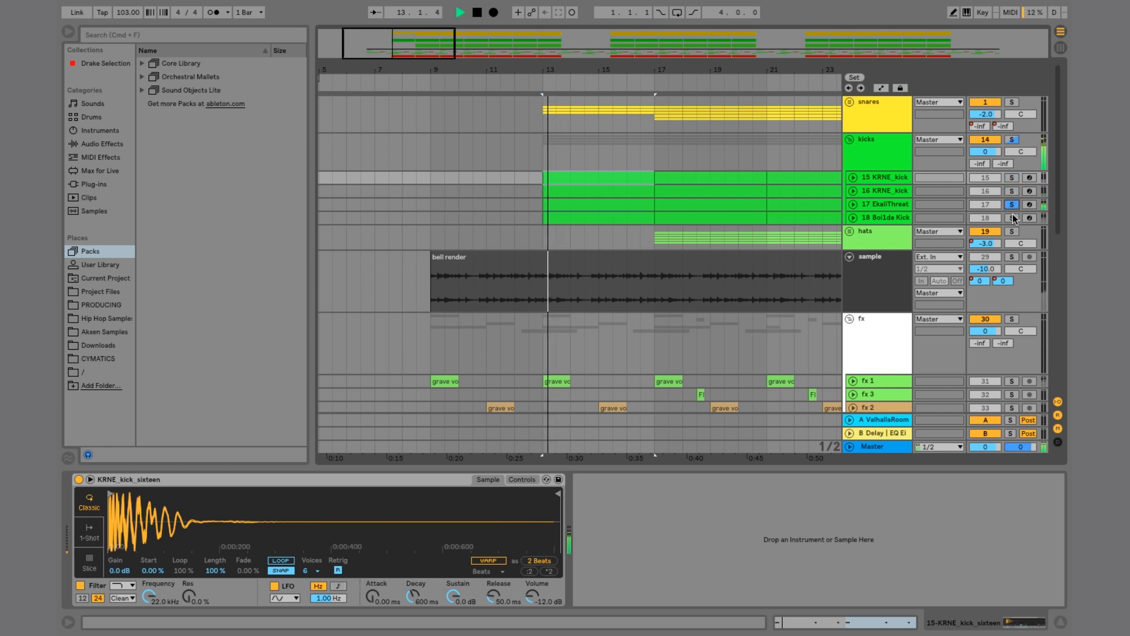
{"action": "left_click", "coordinate": [1013, 218]}
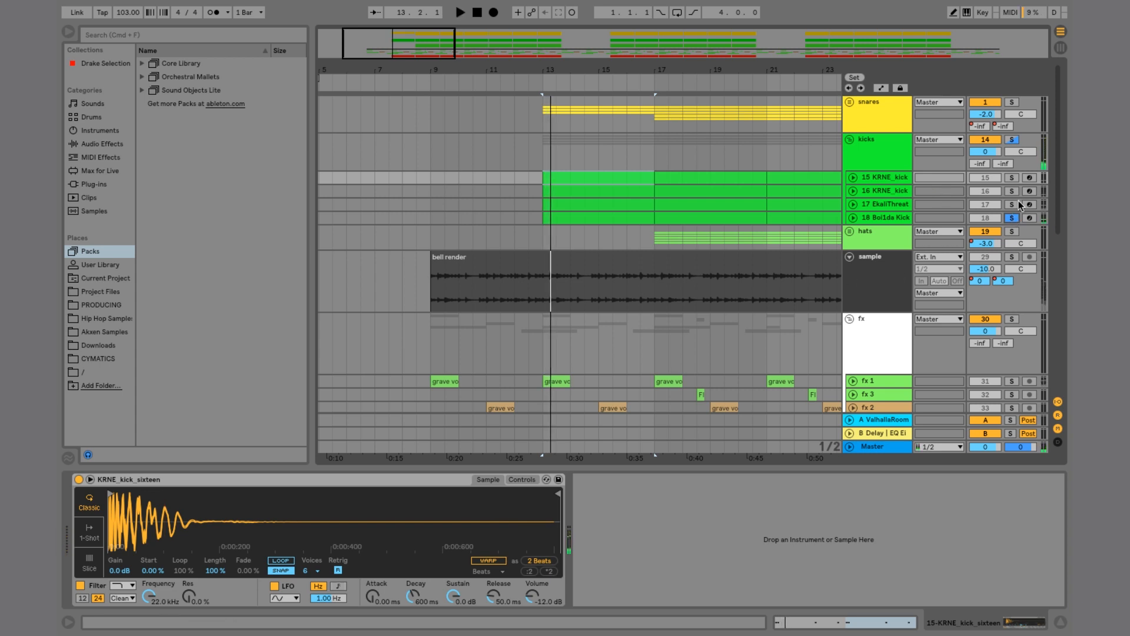
{"action": "left_click", "coordinate": [1012, 140]}
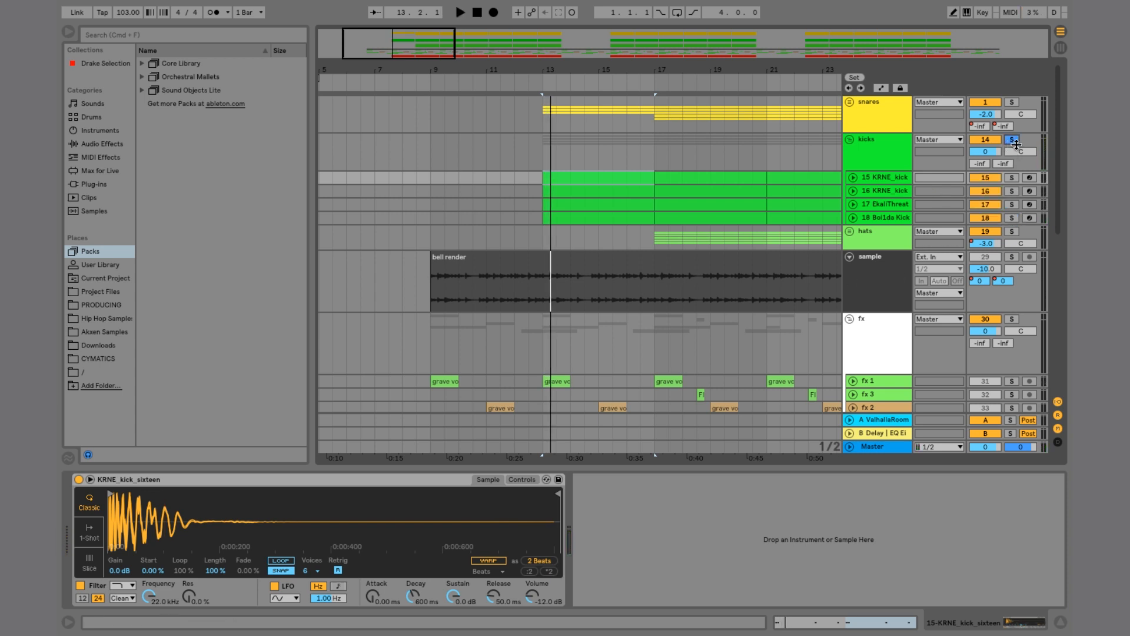
Step: Examine the low end track's Compressor sidechained from the kicks
{"action": "left_click", "coordinate": [881, 216]}
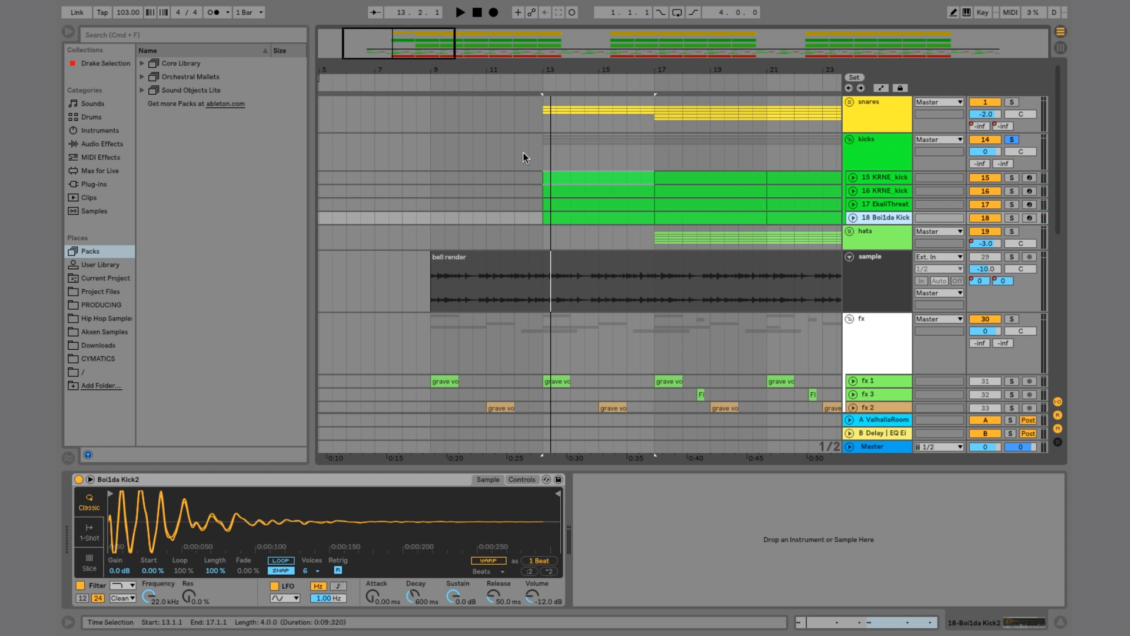
{"action": "scroll", "coordinate": [681, 336], "scroll_direction": "down", "scroll_amount": 10}
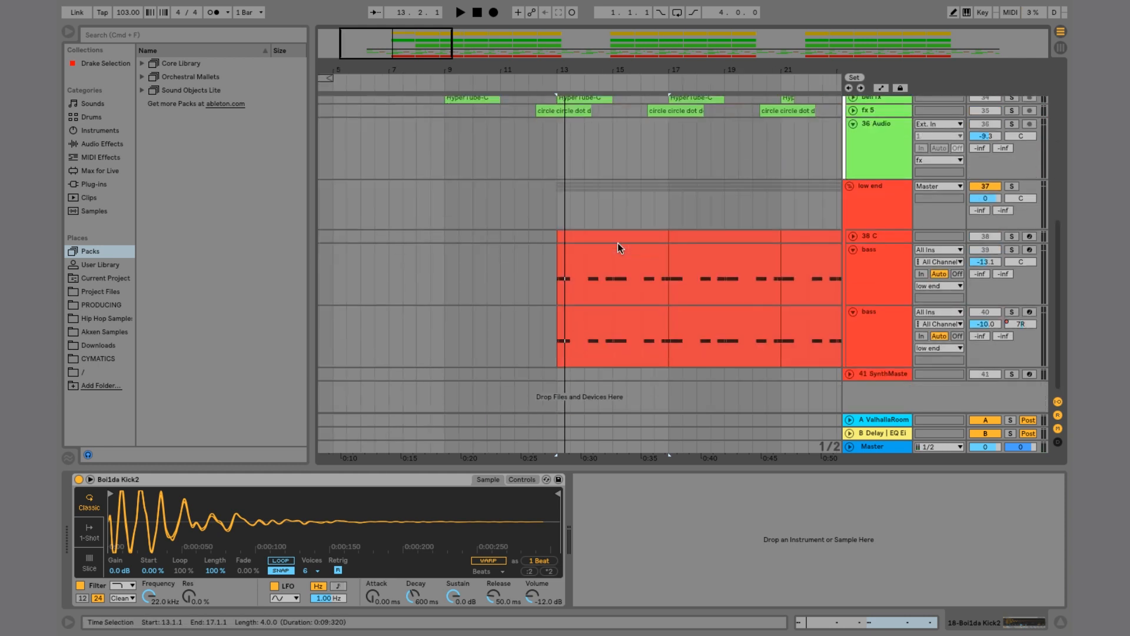
{"action": "left_click", "coordinate": [886, 204]}
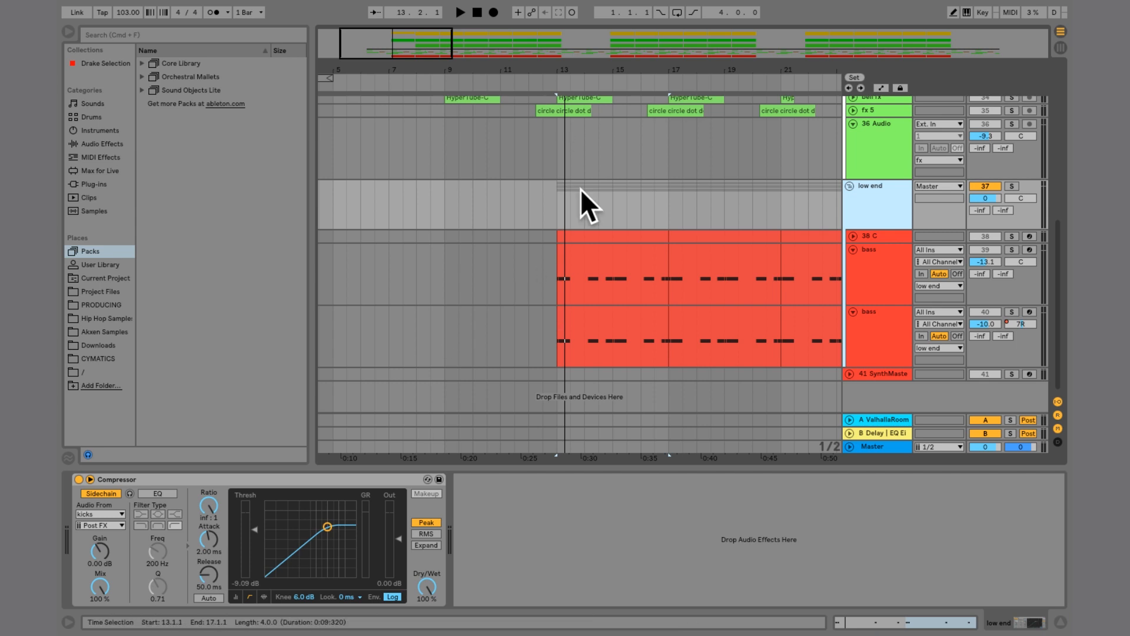
{"action": "scroll", "coordinate": [683, 236], "scroll_direction": "up", "scroll_amount": 5}
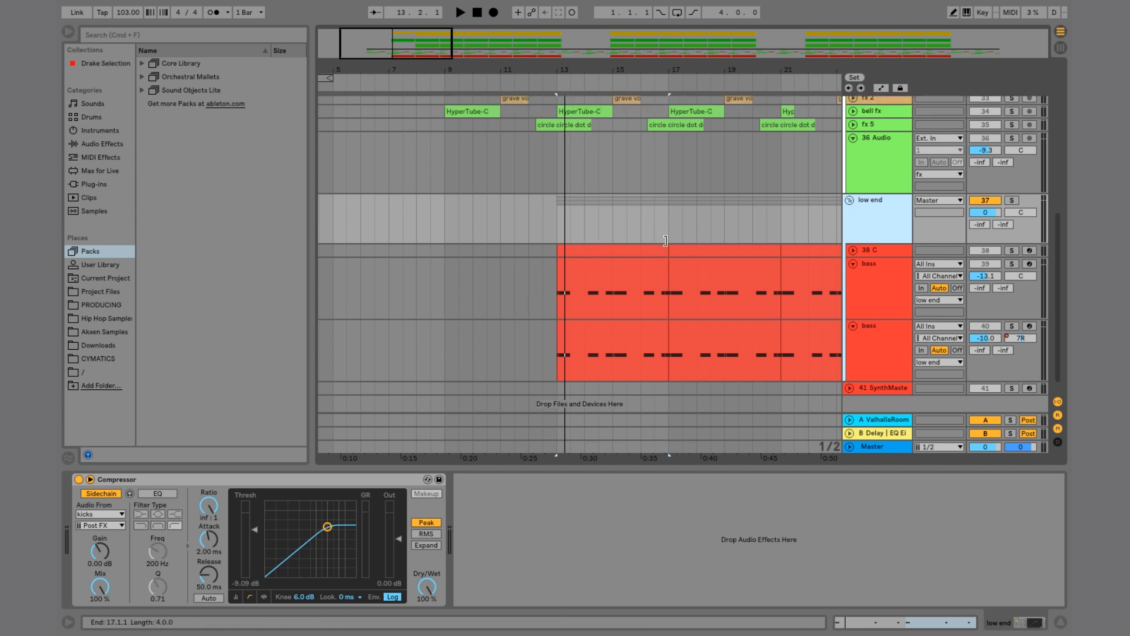
{"action": "scroll", "coordinate": [665, 241], "scroll_direction": "up", "scroll_amount": 5}
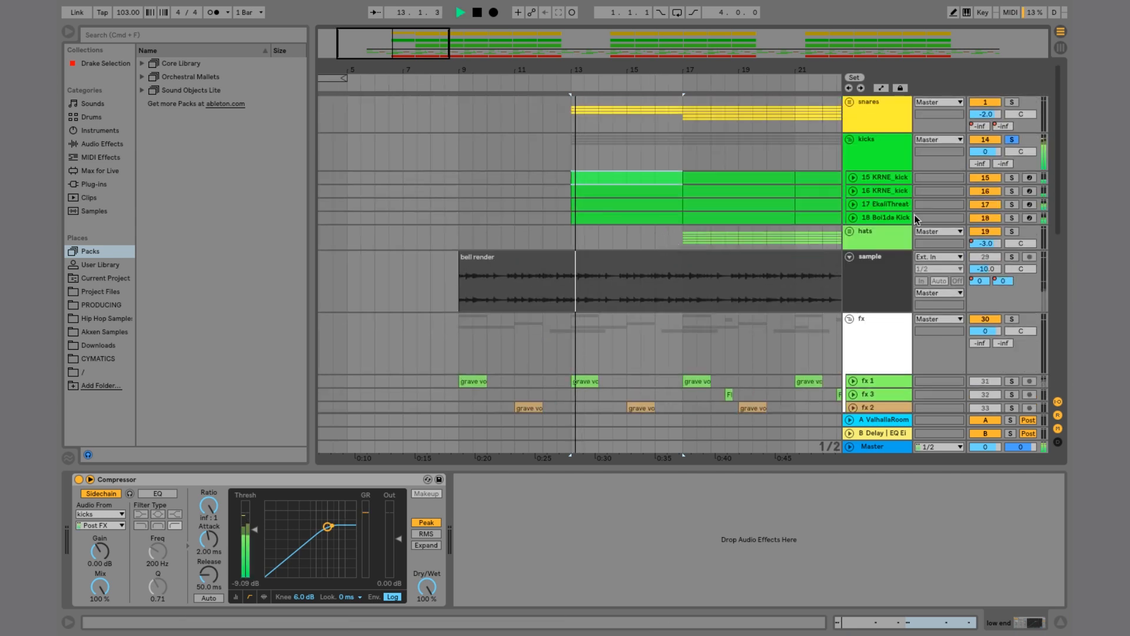
Step: Solo the sample, fx and low end tracks alongside the kicks and play them together
{"action": "left_click", "coordinate": [1012, 186]}
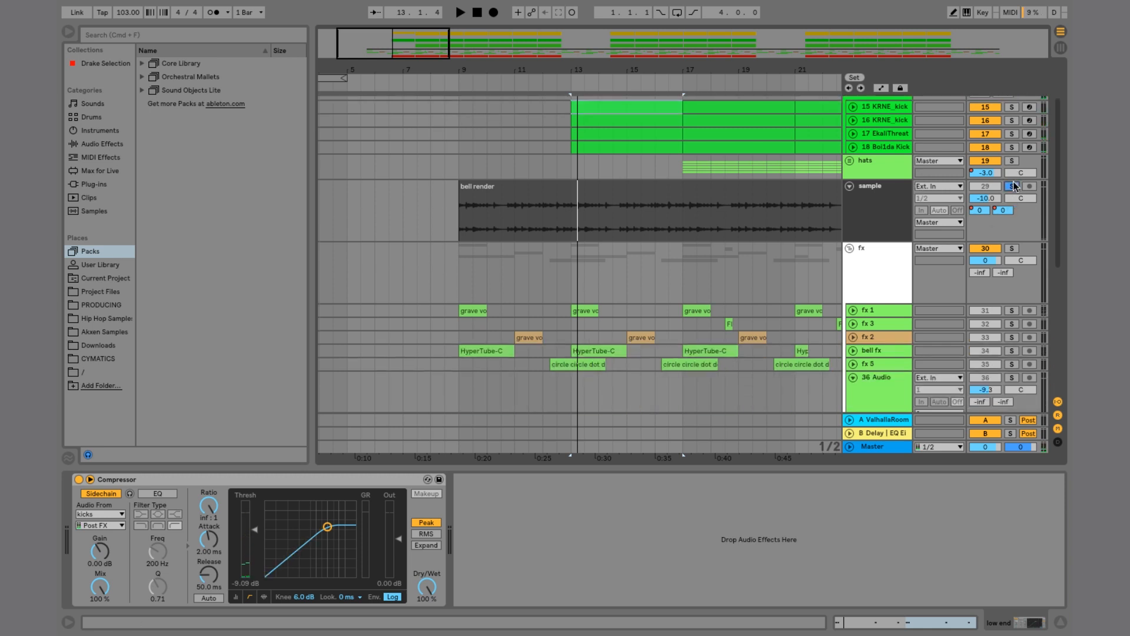
{"action": "left_click", "coordinate": [1012, 248]}
{"action": "scroll", "coordinate": [1013, 254], "scroll_direction": "down", "scroll_amount": 5}
{"action": "left_click", "coordinate": [1012, 256]}
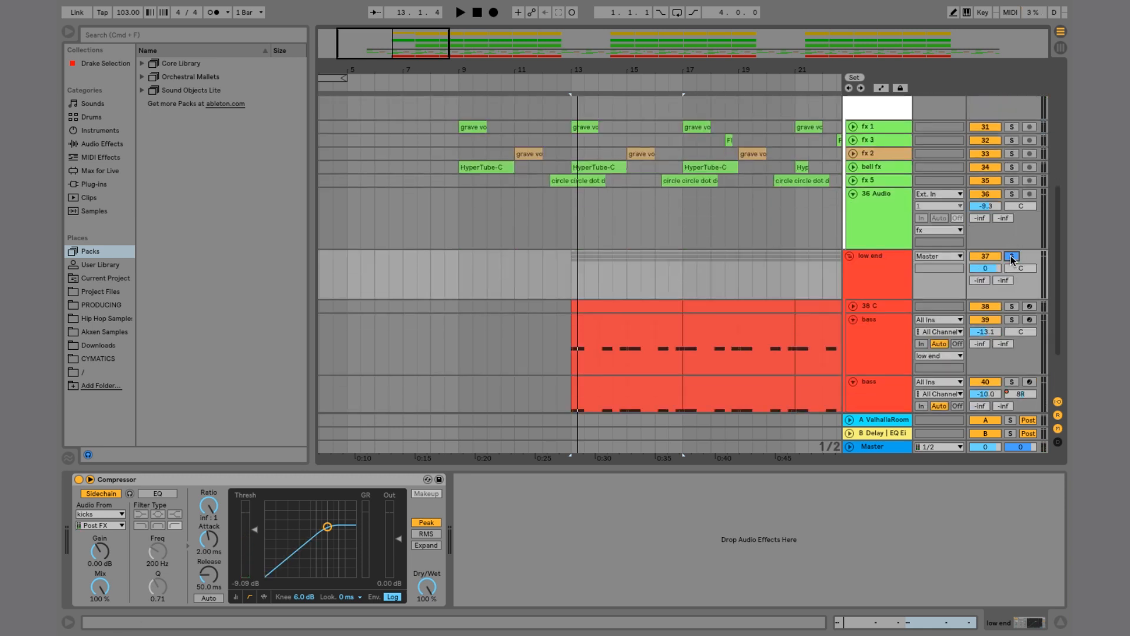
{"action": "key", "text": "space"}
{"action": "scroll", "coordinate": [783, 272], "scroll_direction": "down", "scroll_amount": 1}
{"action": "scroll", "coordinate": [784, 271], "scroll_direction": "up", "scroll_amount": 5}
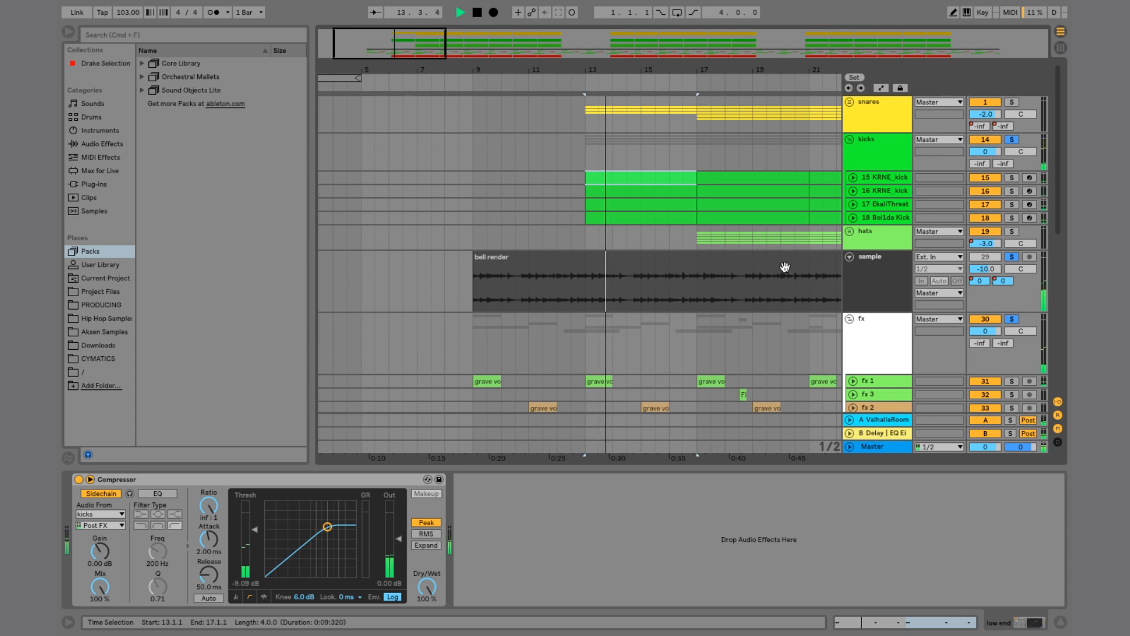
{"action": "key", "text": "space"}
Step: Expand the snares group and unfold the four snare tracks starting at the first Snare MAIN
{"action": "left_click", "coordinate": [849, 102]}
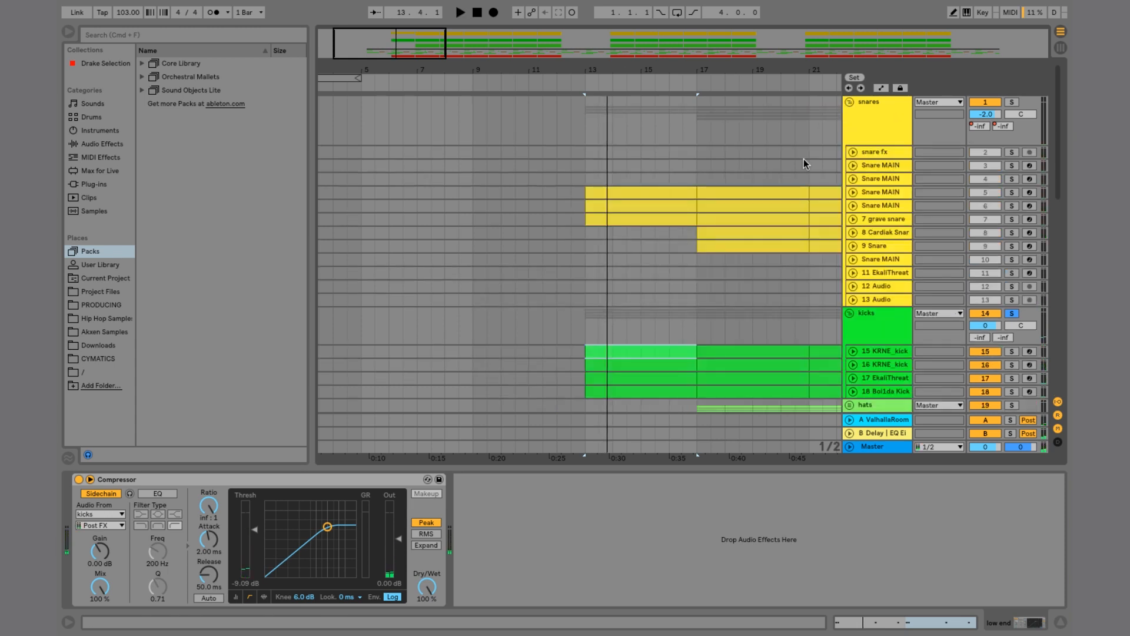
{"action": "left_click", "coordinate": [868, 193]}
{"action": "key", "text": "shift+Down"}
{"action": "key", "text": "shift+Down"}
{"action": "key", "text": "shift+Down"}
{"action": "key", "text": "shift+Down"}
{"action": "key", "text": "u"}
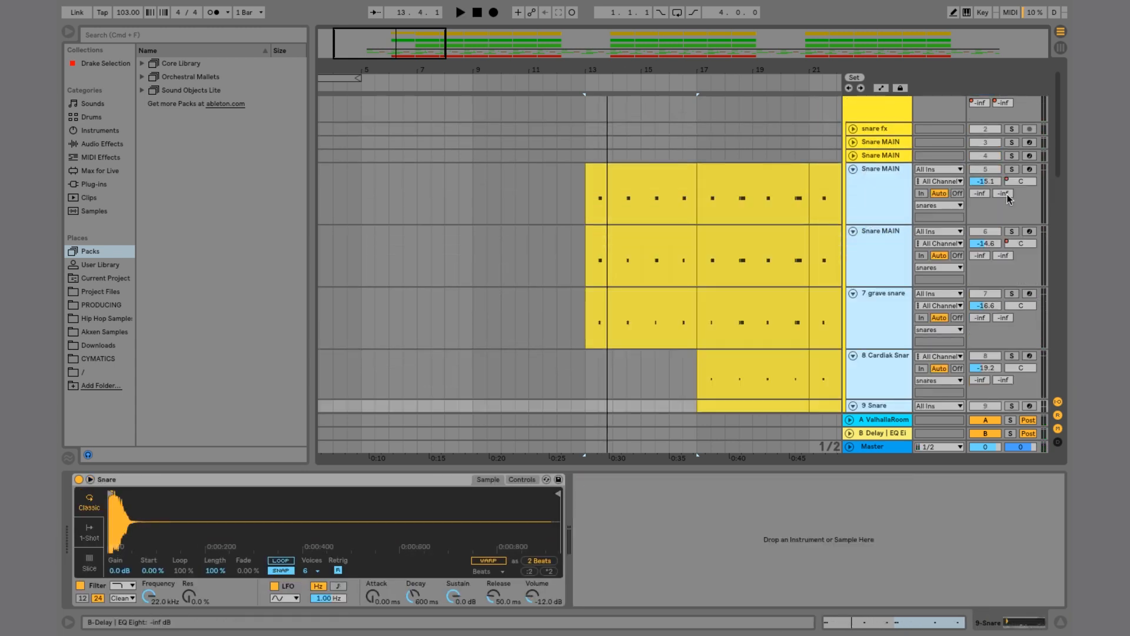
Step: Solo the snares group and switch on the automation view
{"action": "left_click", "coordinate": [901, 187]}
{"action": "scroll", "coordinate": [982, 138], "scroll_direction": "up", "scroll_amount": 1}
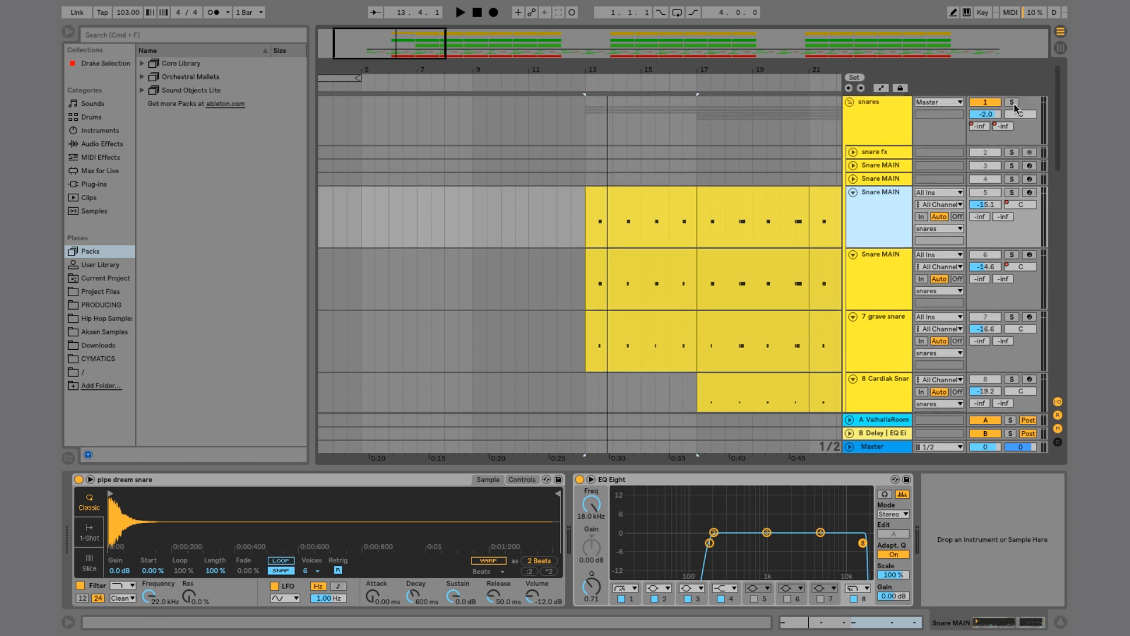
{"action": "left_click", "coordinate": [1013, 103]}
{"action": "key", "text": "a"}
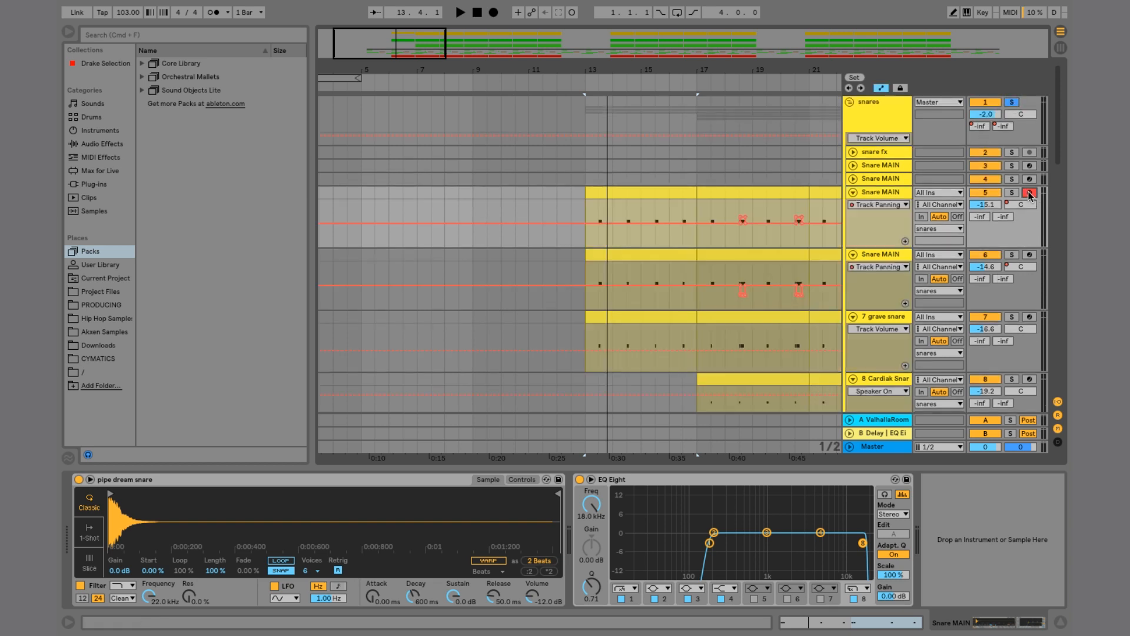
Step: Examine the unfolded snare tracks' automation lanes across the arrangement
{"action": "scroll", "coordinate": [616, 197], "scroll_direction": "down", "scroll_amount": 5}
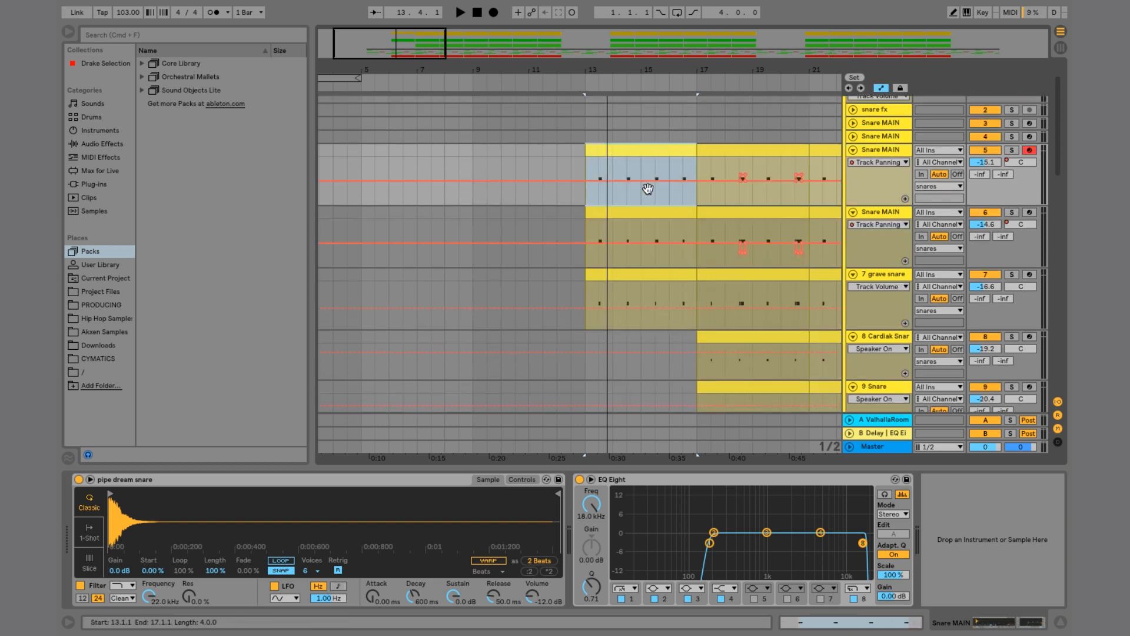
{"action": "scroll", "coordinate": [768, 323], "scroll_direction": "up", "scroll_amount": 5}
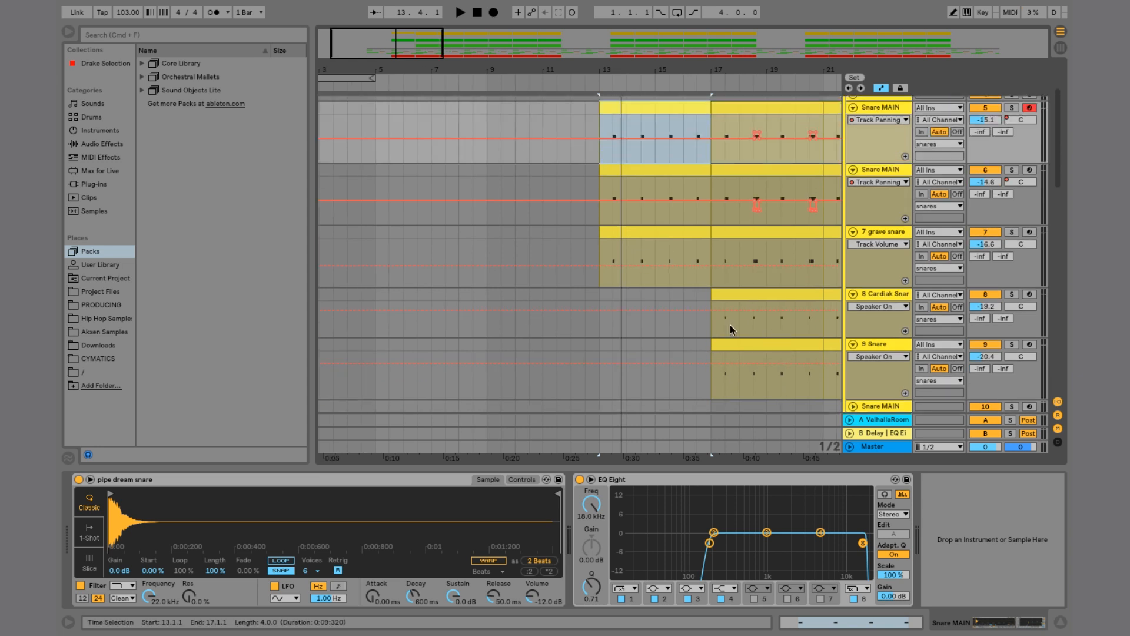
{"action": "scroll", "coordinate": [722, 306], "scroll_direction": "right", "scroll_amount": 2}
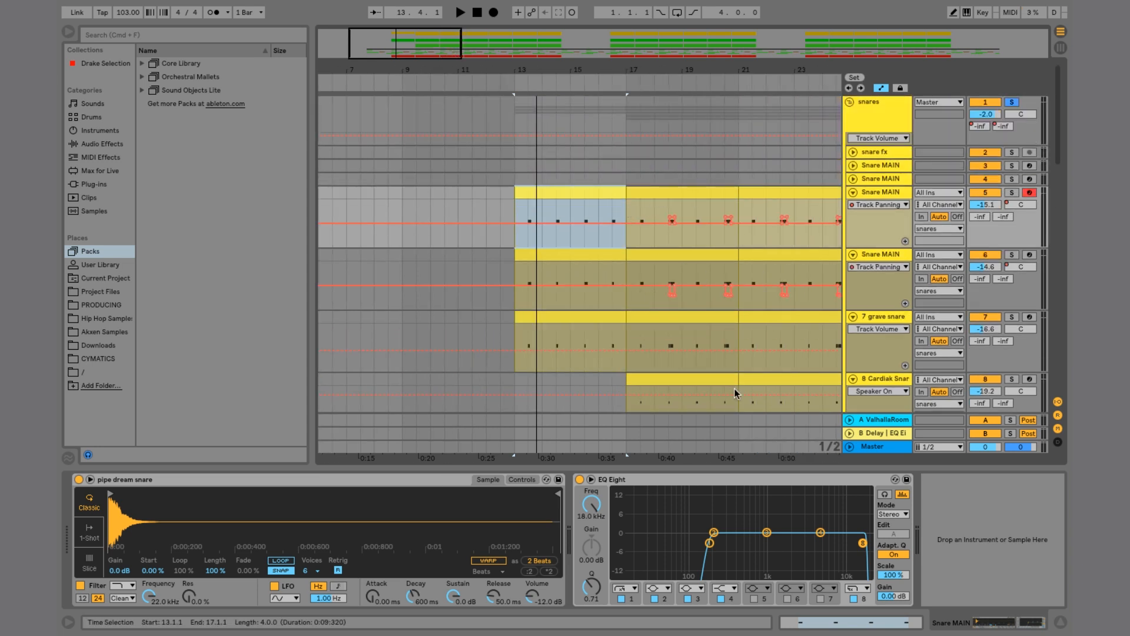
{"action": "scroll", "coordinate": [733, 387], "scroll_direction": "down", "scroll_amount": 3}
{"action": "scroll", "coordinate": [574, 297], "scroll_direction": "up", "scroll_amount": 1}
{"action": "scroll", "coordinate": [574, 297], "scroll_direction": "up", "scroll_amount": 2}
{"action": "scroll", "coordinate": [573, 297], "scroll_direction": "left", "scroll_amount": 1}
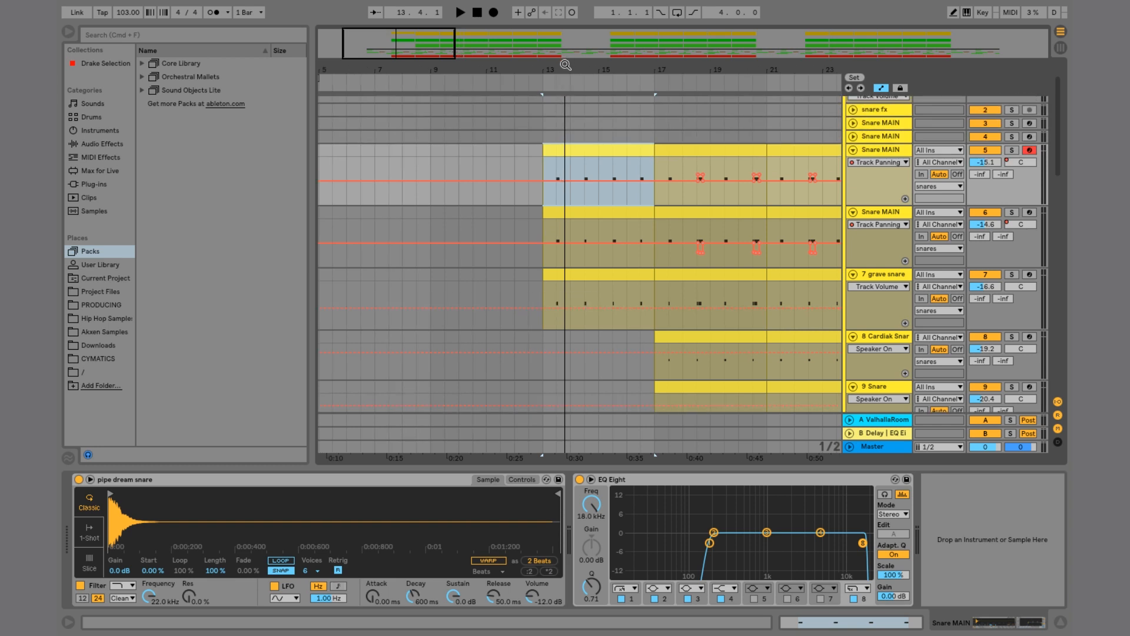
{"action": "left_click_drag", "start_coordinate": [565, 65], "coordinate": [565, 80]}
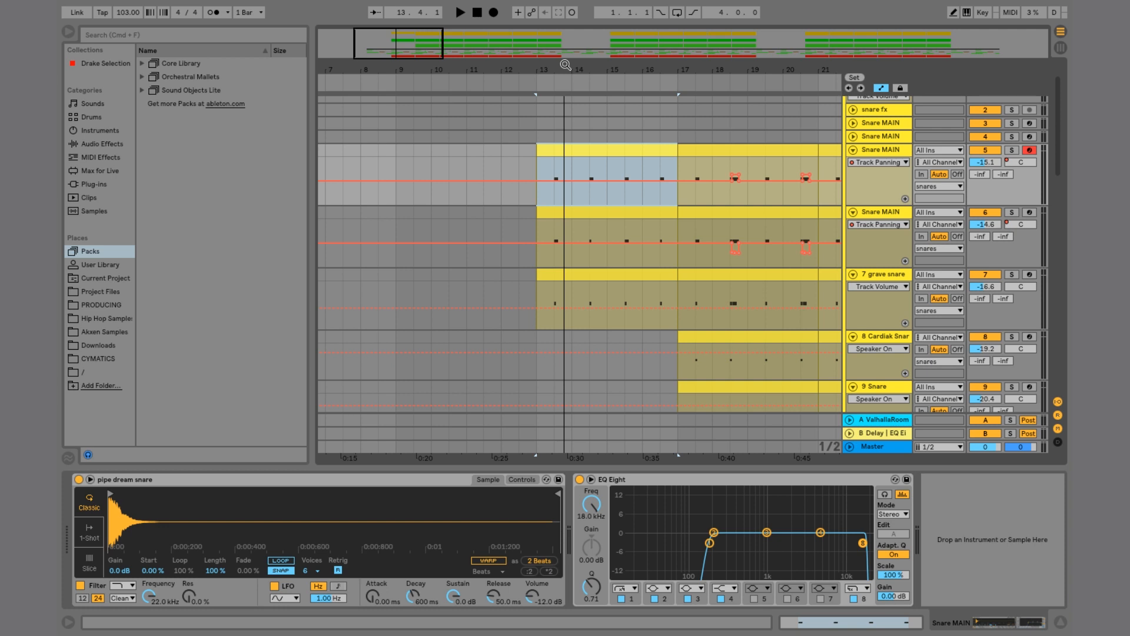
{"action": "scroll", "coordinate": [610, 163], "scroll_direction": "down", "scroll_amount": 2}
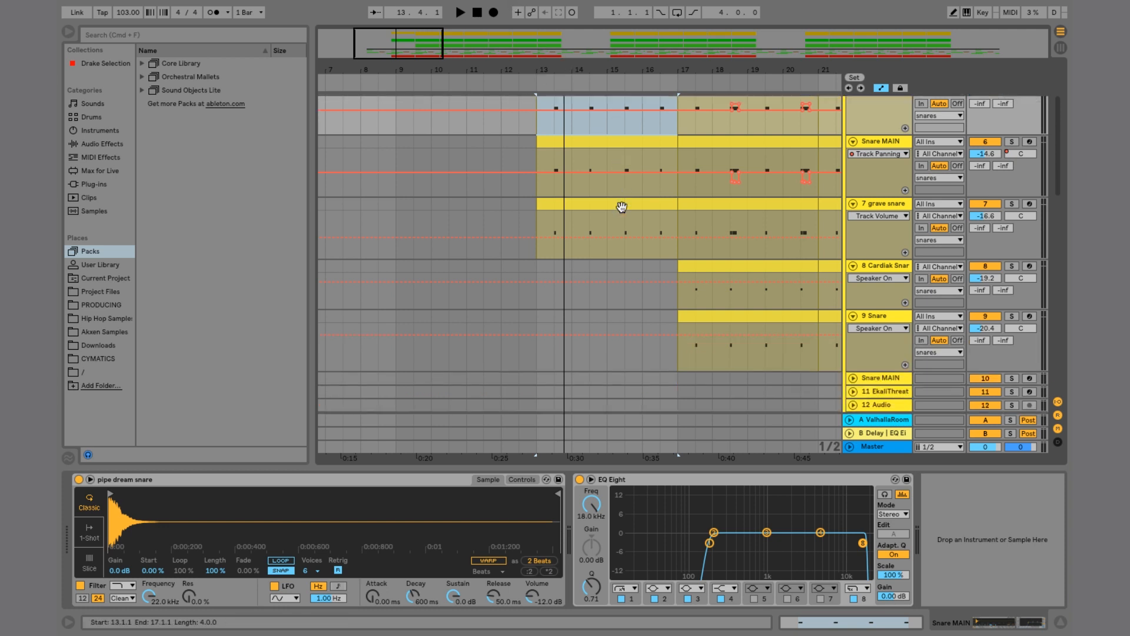
{"action": "scroll", "coordinate": [590, 214], "scroll_direction": "up", "scroll_amount": 3}
Step: Select bars 13 to 17 on the two Snare MAIN tracks and the grave snare track and play them
{"action": "left_click_drag", "start_coordinate": [535, 211], "coordinate": [673, 337]}
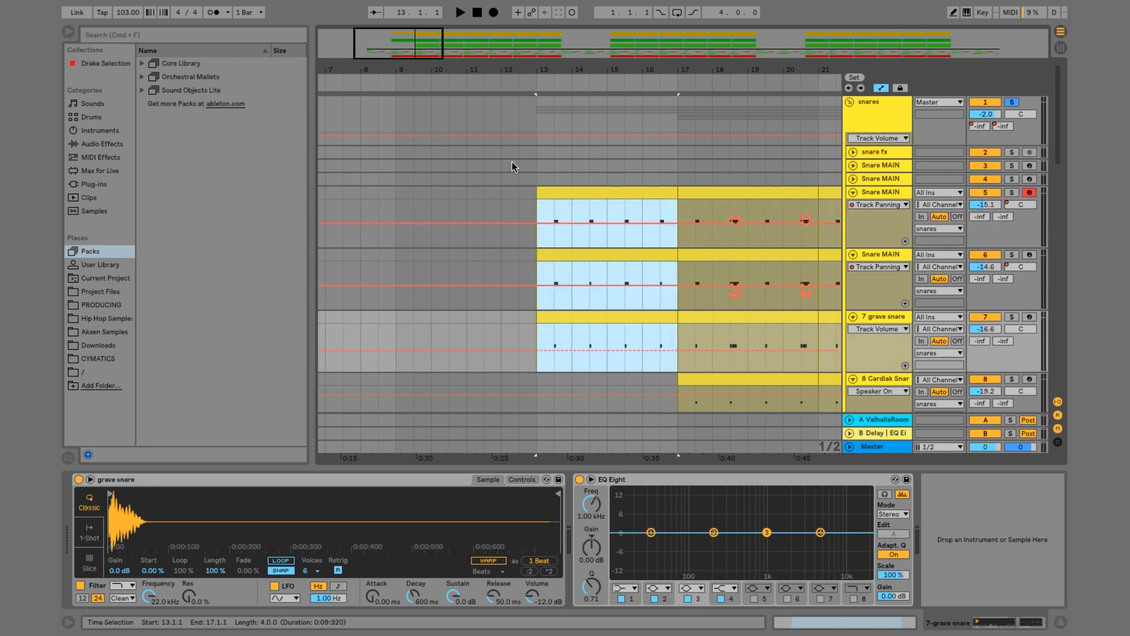
{"action": "left_click_drag", "start_coordinate": [535, 204], "coordinate": [680, 315]}
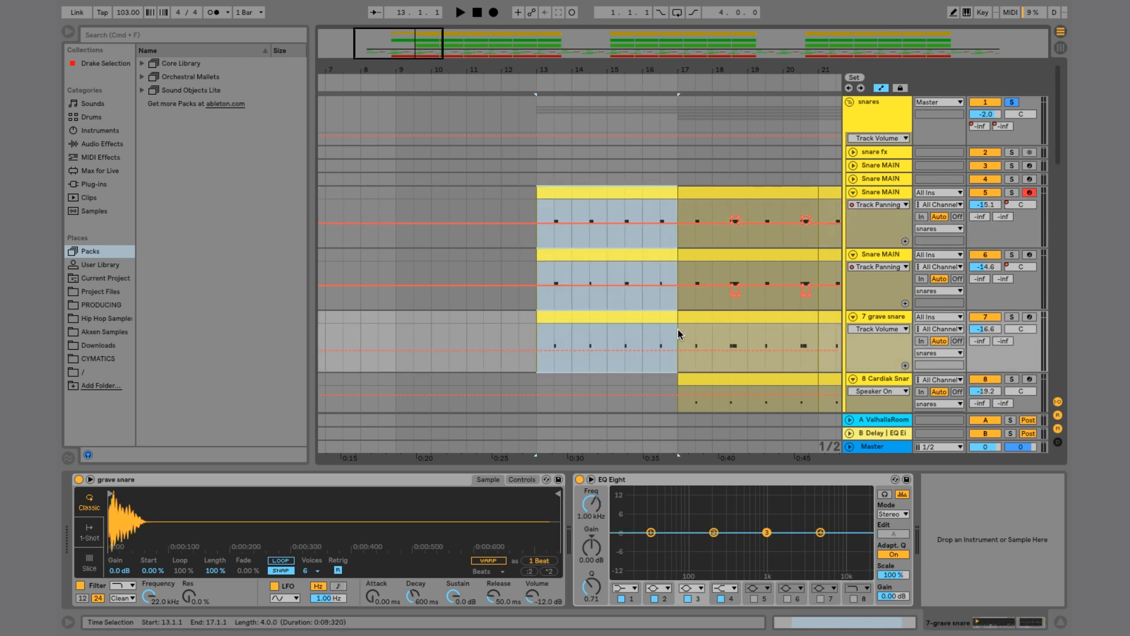
{"action": "scroll", "coordinate": [516, 306], "scroll_direction": "down", "scroll_amount": 3}
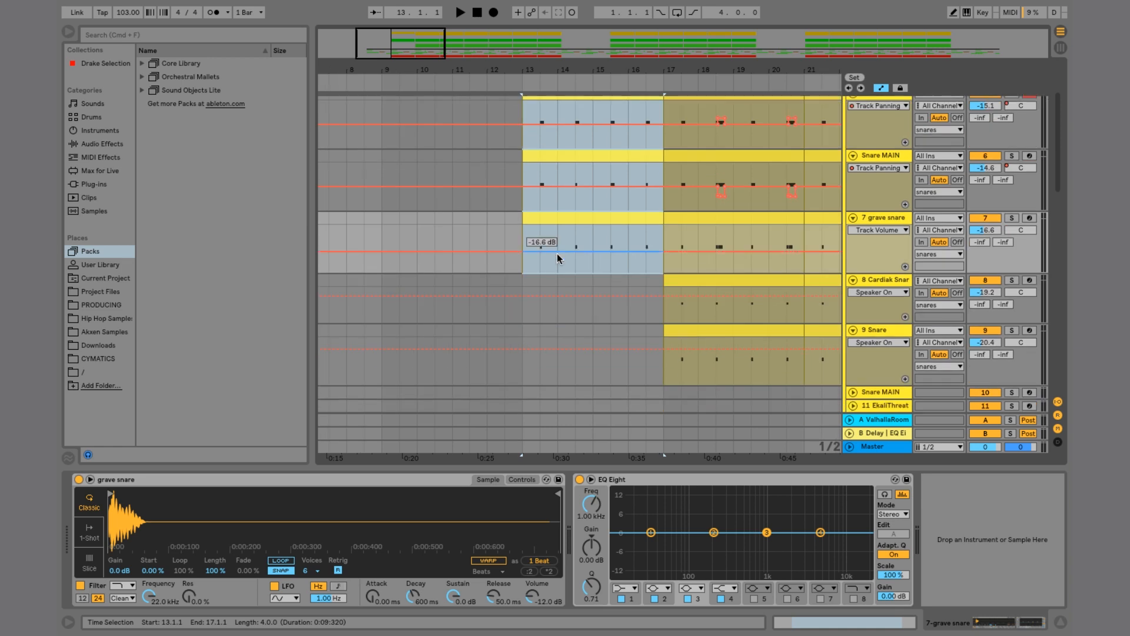
{"action": "scroll", "coordinate": [624, 267], "scroll_direction": "up", "scroll_amount": 2}
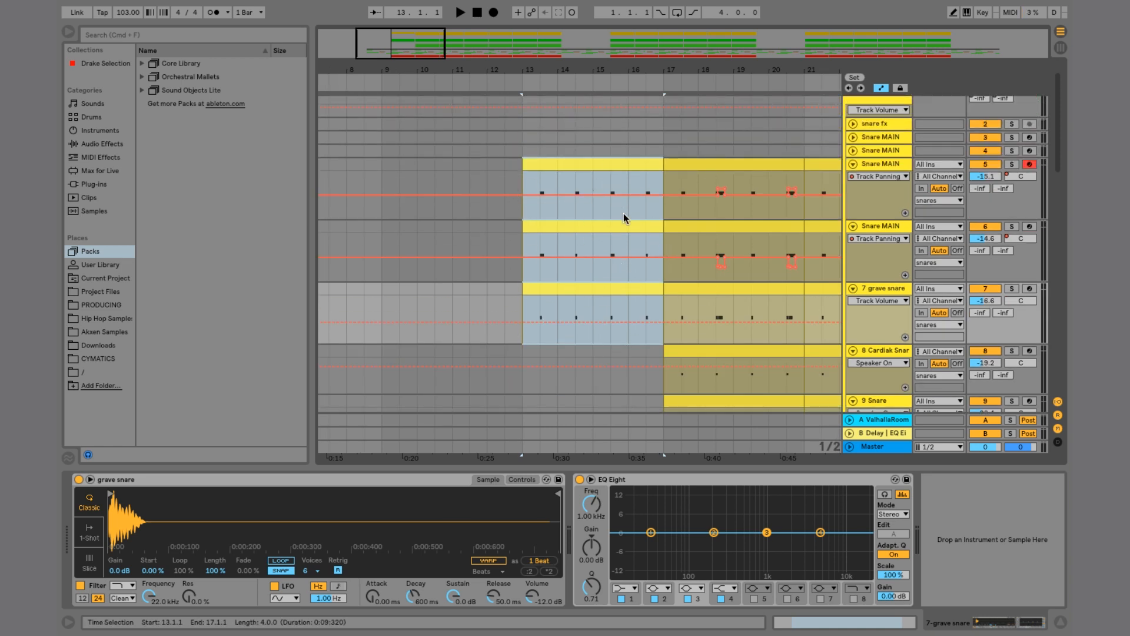
{"action": "scroll", "coordinate": [624, 213], "scroll_direction": "down", "scroll_amount": 5}
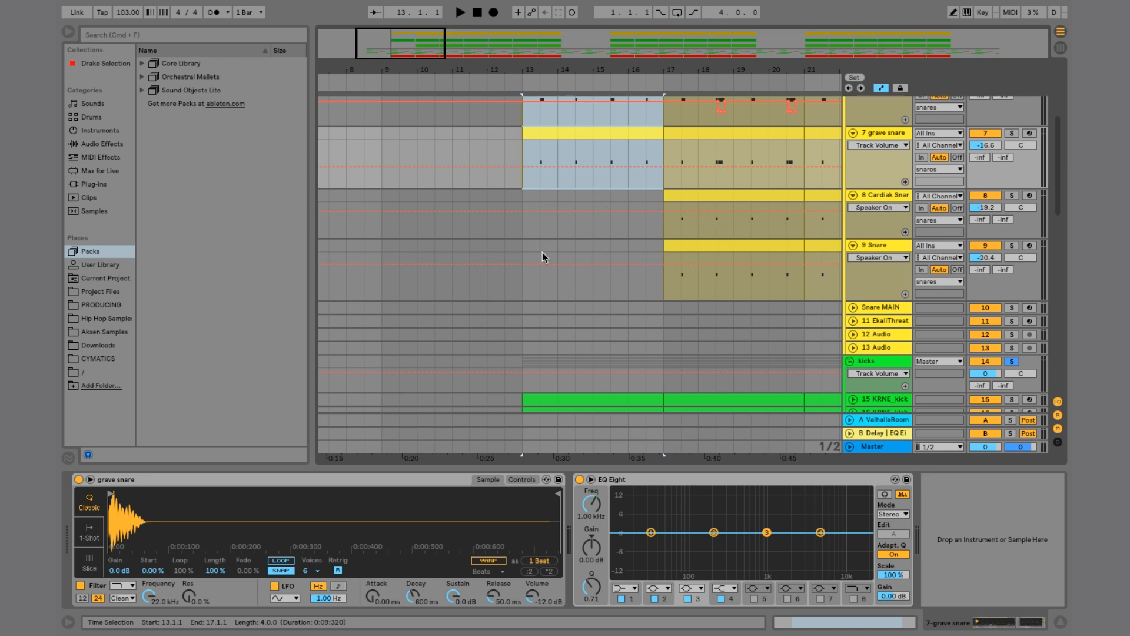
{"action": "key", "text": "space"}
{"action": "scroll", "coordinate": [600, 266], "scroll_direction": "up", "scroll_amount": 4}
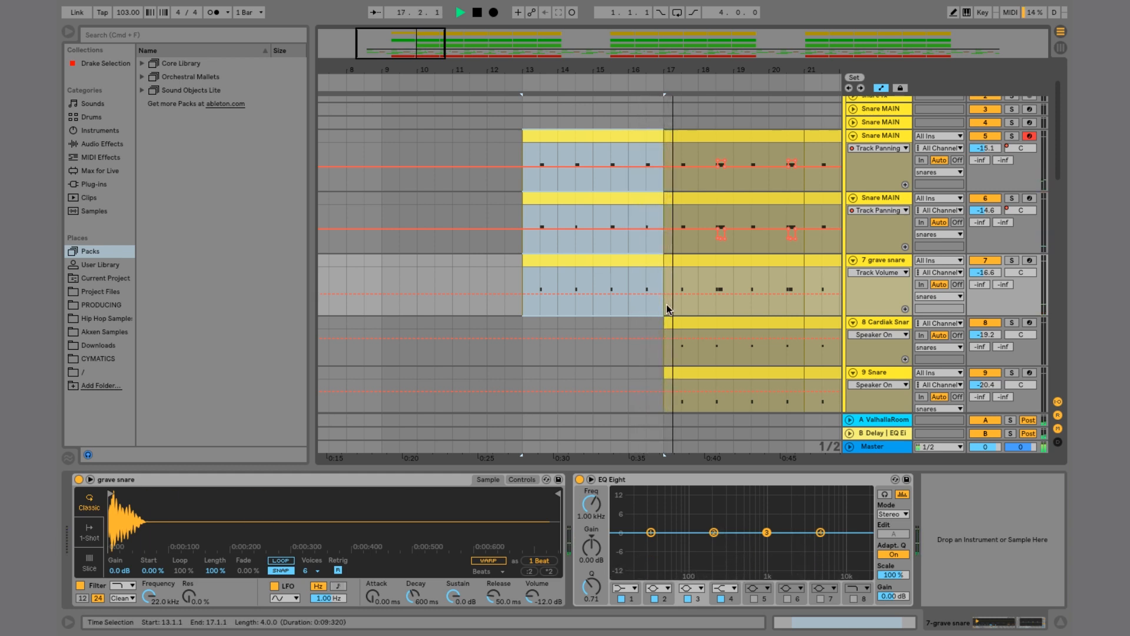
{"action": "scroll", "coordinate": [733, 313], "scroll_direction": "right", "scroll_amount": 3}
{"action": "scroll", "coordinate": [733, 312], "scroll_direction": "down", "scroll_amount": 1}
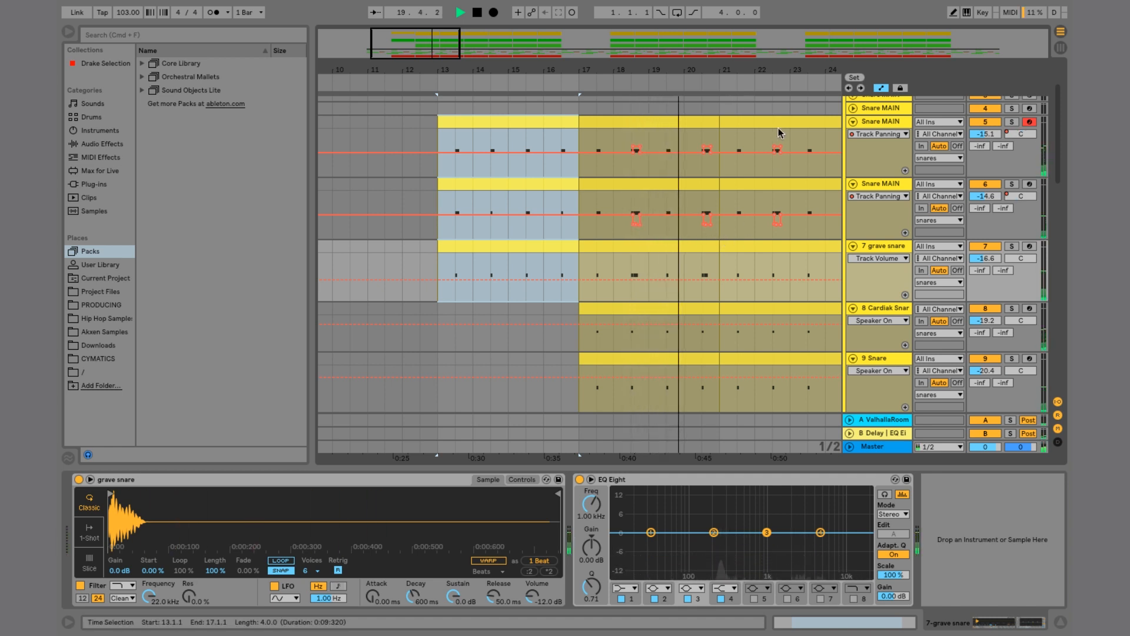
{"action": "left_click_drag", "start_coordinate": [710, 70], "coordinate": [709, 96]}
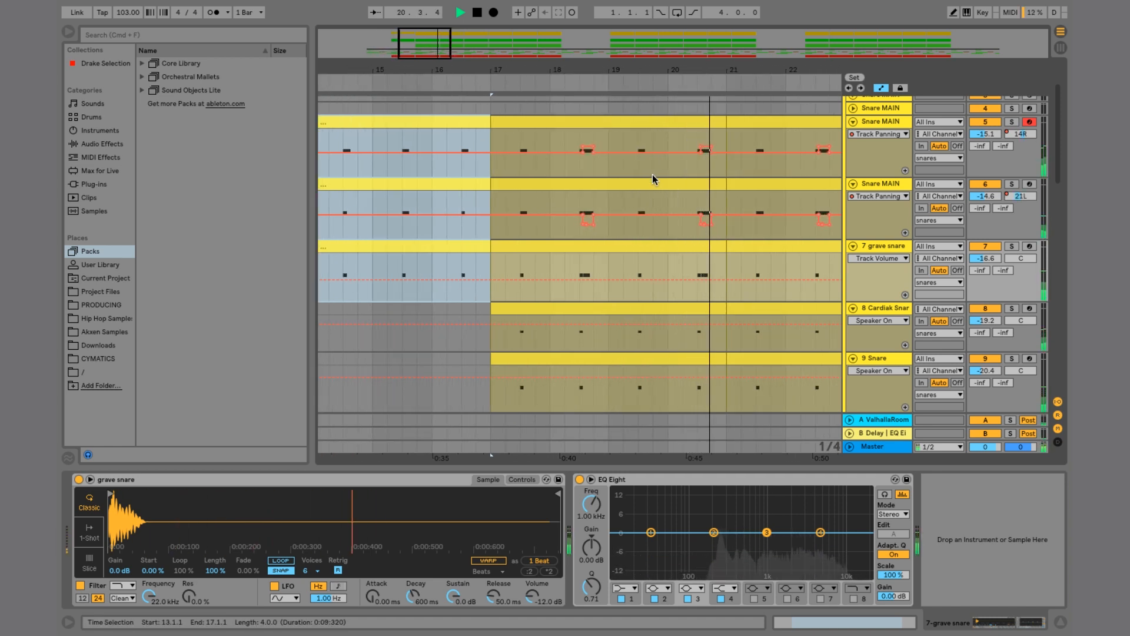
{"action": "key", "text": "space"}
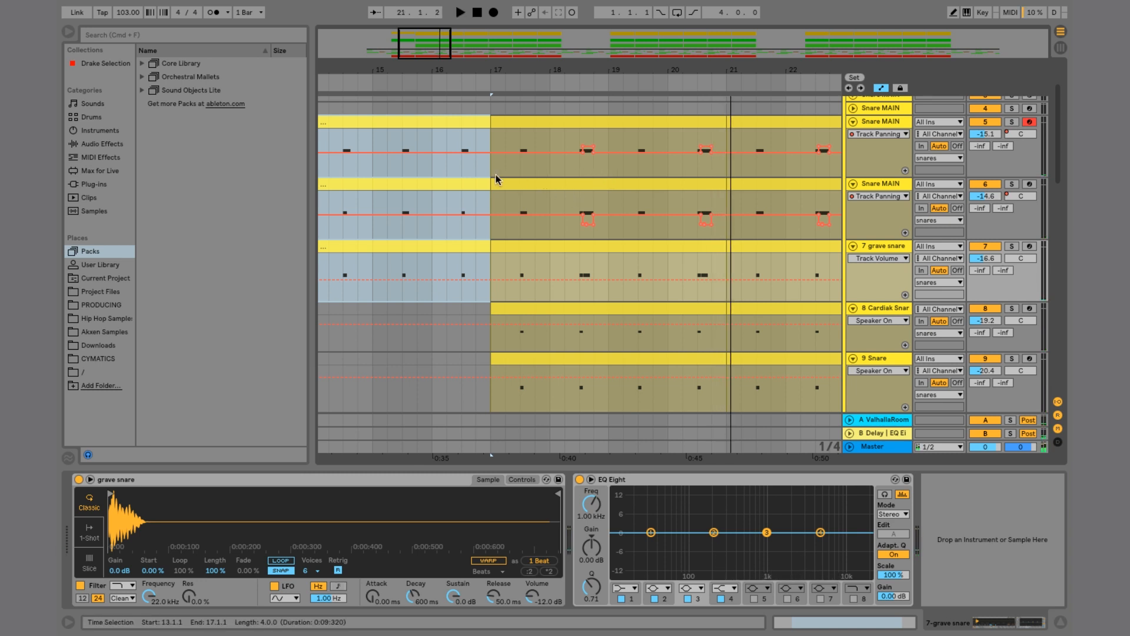
Step: Select bars 17 to 21 on the Cardiak snare and 9 Snare tracks and zoom to the selection
{"action": "left_click", "coordinate": [490, 206]}
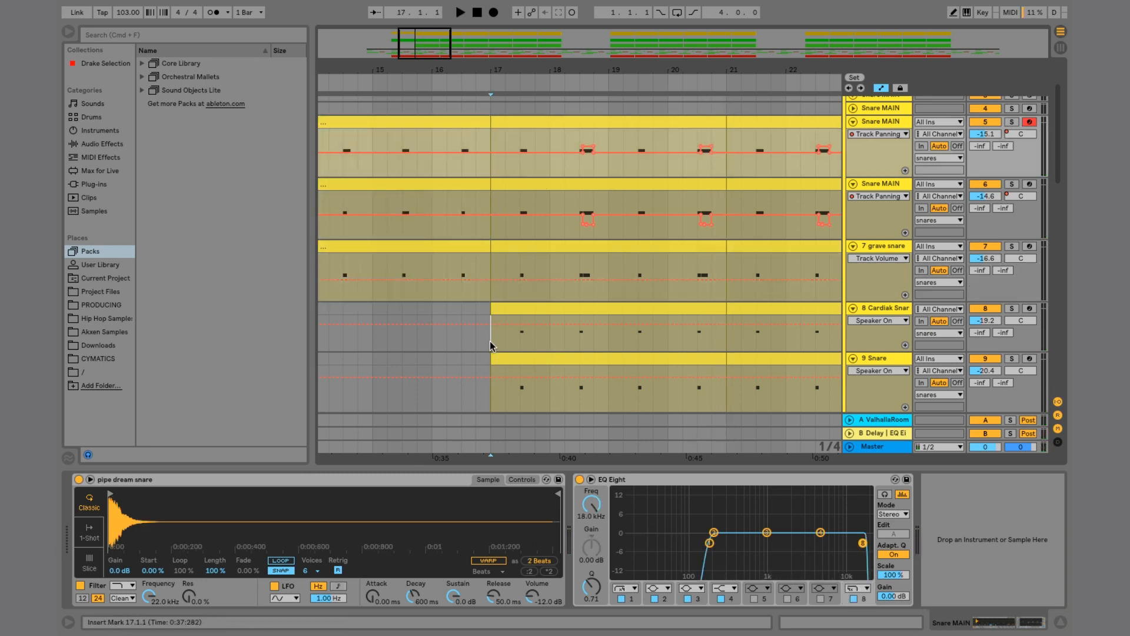
{"action": "left_click_drag", "start_coordinate": [491, 345], "coordinate": [726, 374]}
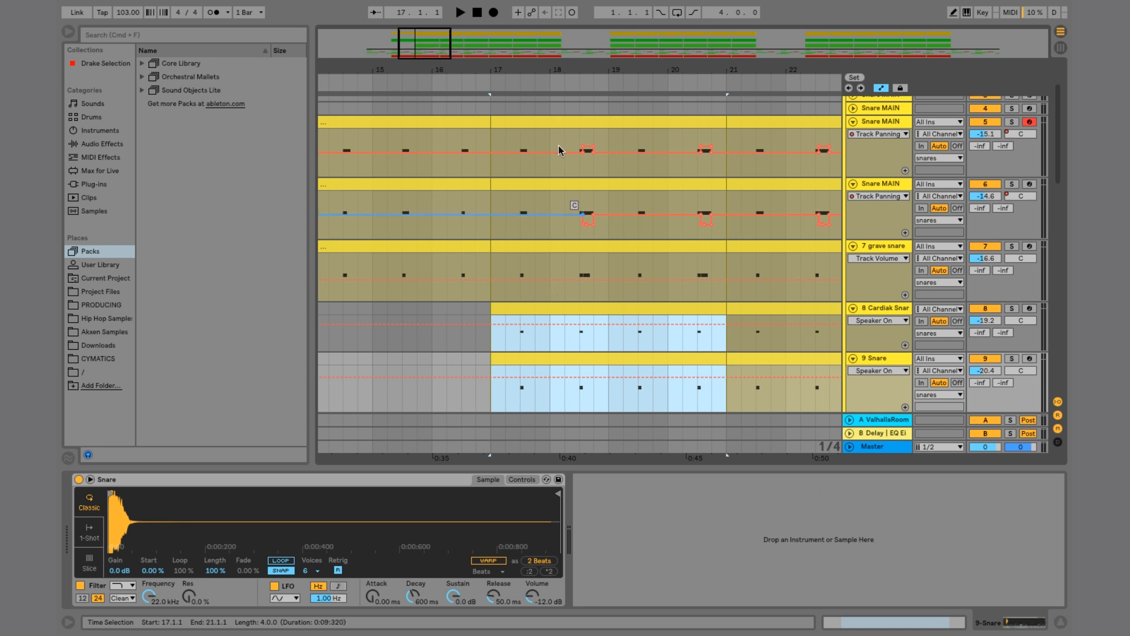
{"action": "key", "text": "z"}
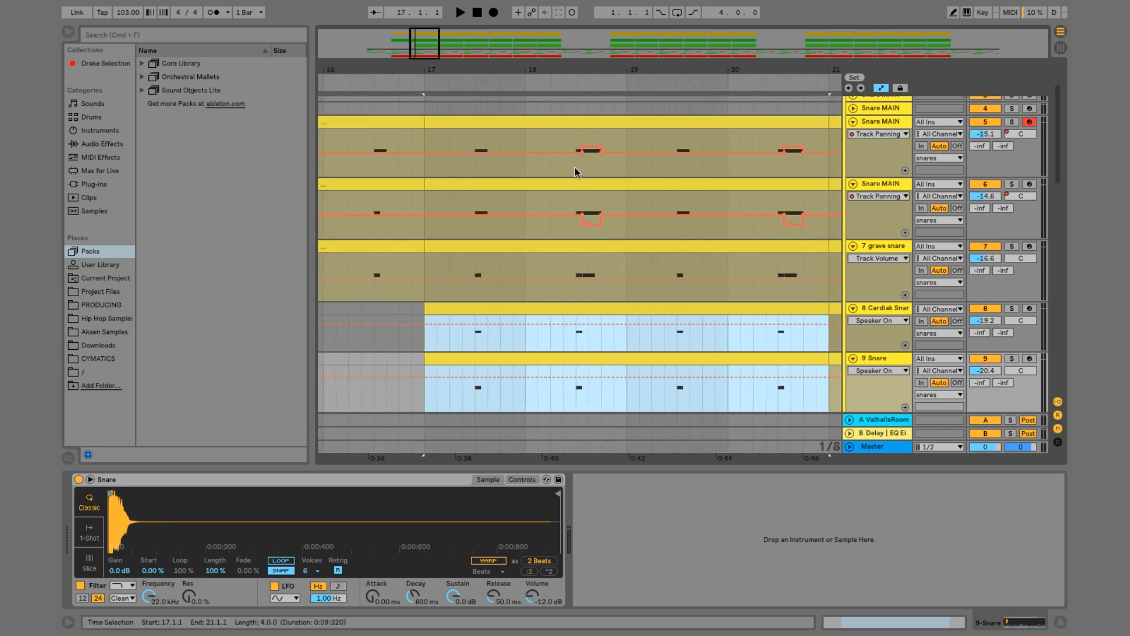
Step: Select the snare hit near bar 18.3 across the three upper snare tracks and play it
{"action": "left_click_drag", "start_coordinate": [580, 69], "coordinate": [580, 147]}
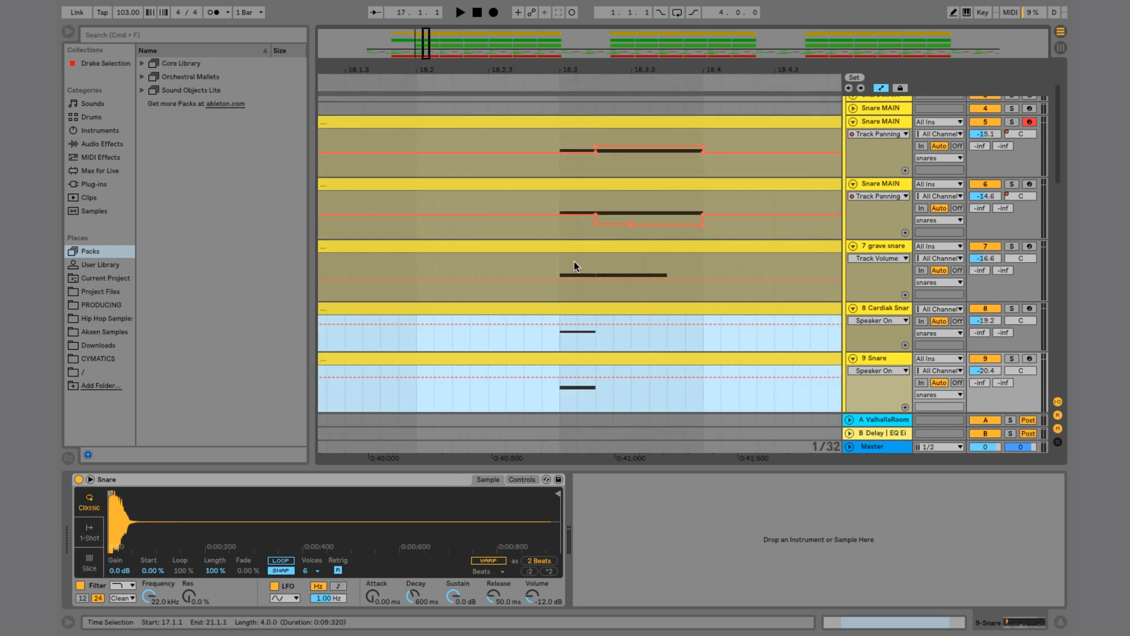
{"action": "left_click_drag", "start_coordinate": [560, 280], "coordinate": [597, 141]}
{"action": "key", "text": "space"}
{"action": "key", "text": "space"}
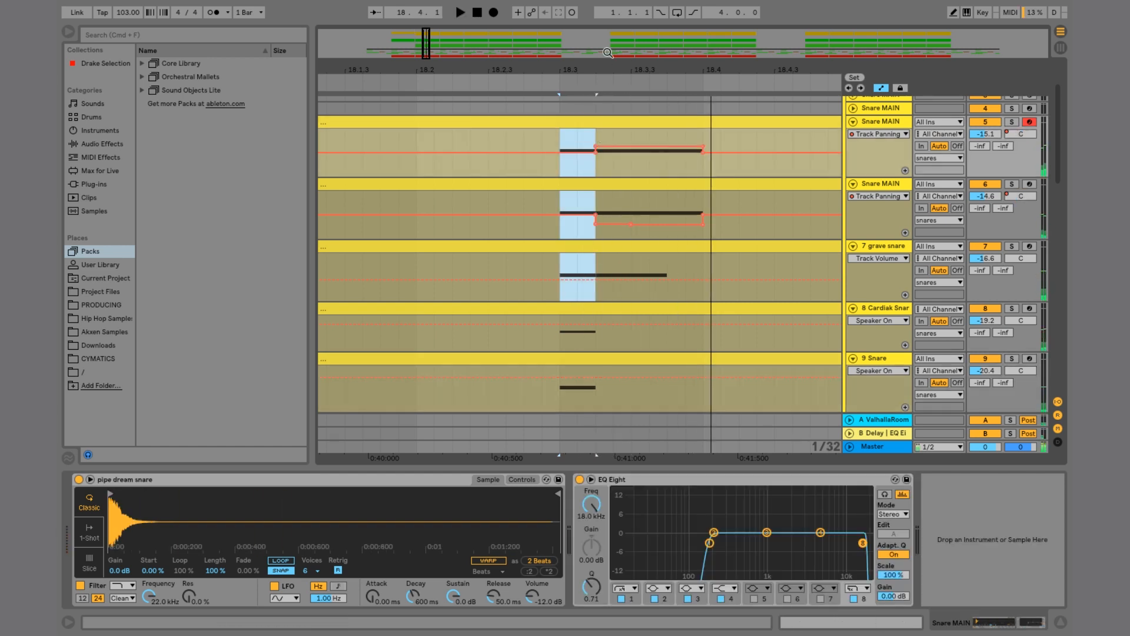
Step: Collapse the first automated Snare MAIN track's lane
{"action": "left_click_drag", "start_coordinate": [595, 67], "coordinate": [594, 9]}
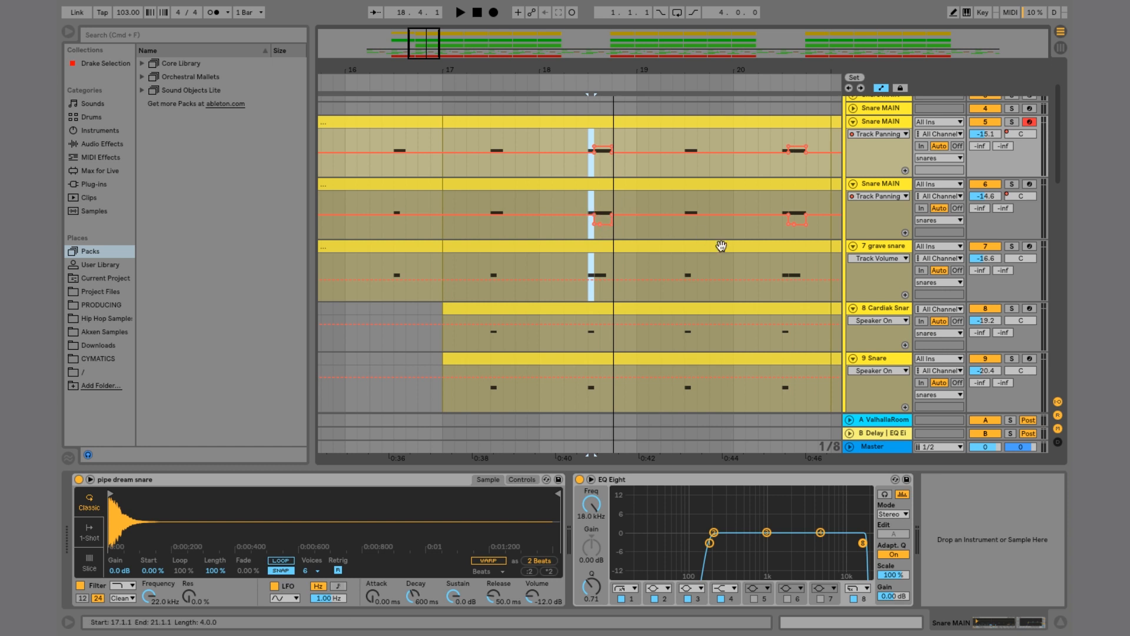
{"action": "left_click_drag", "start_coordinate": [625, 70], "coordinate": [626, 35]}
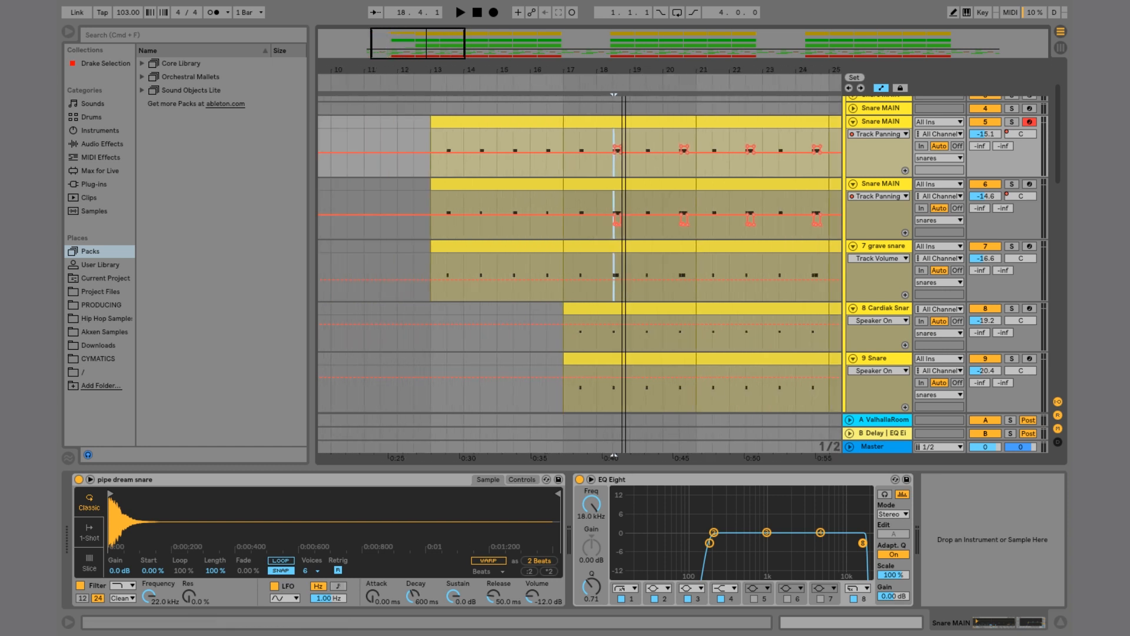
{"action": "left_click", "coordinate": [854, 122]}
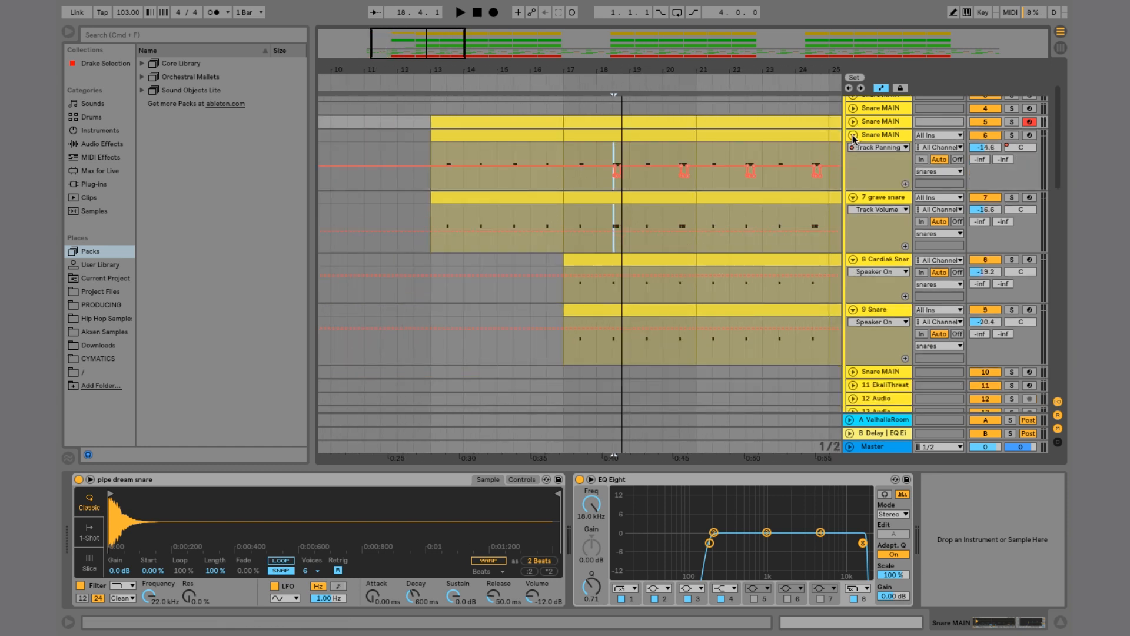
{"action": "left_click", "coordinate": [853, 134]}
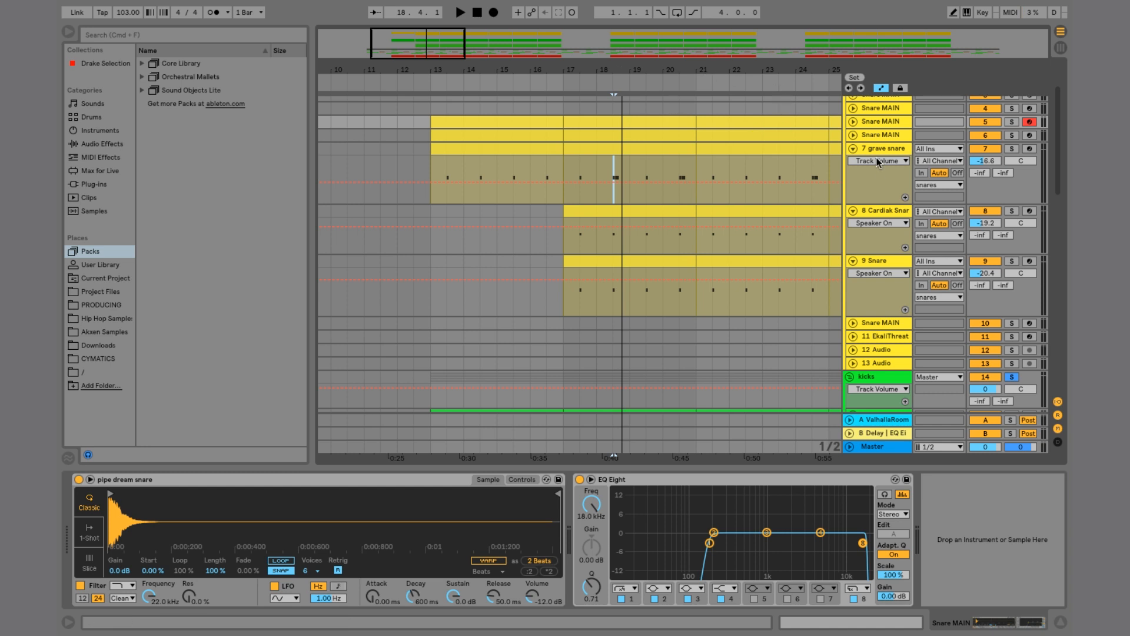
{"action": "left_click", "coordinate": [853, 134]}
Step: Select bars 21.3 to 22.3 on the second Snare MAIN track's lane
{"action": "left_click_drag", "start_coordinate": [722, 68], "coordinate": [719, 130]}
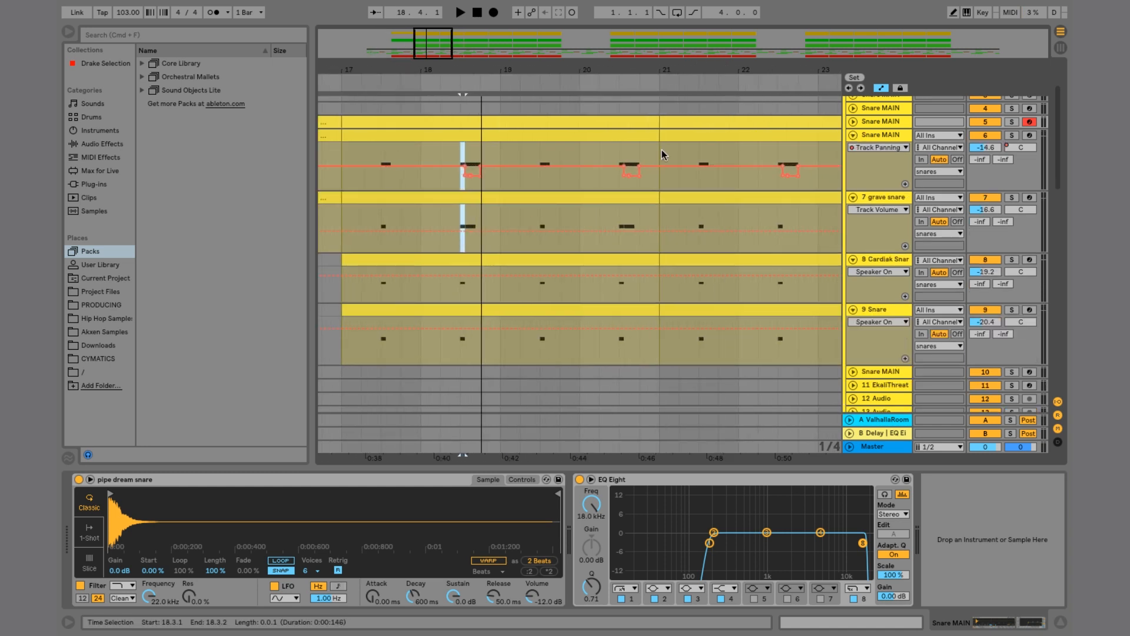
{"action": "scroll", "coordinate": [609, 160], "scroll_direction": "up", "scroll_amount": 1}
{"action": "scroll", "coordinate": [609, 160], "scroll_direction": "right", "scroll_amount": 3}
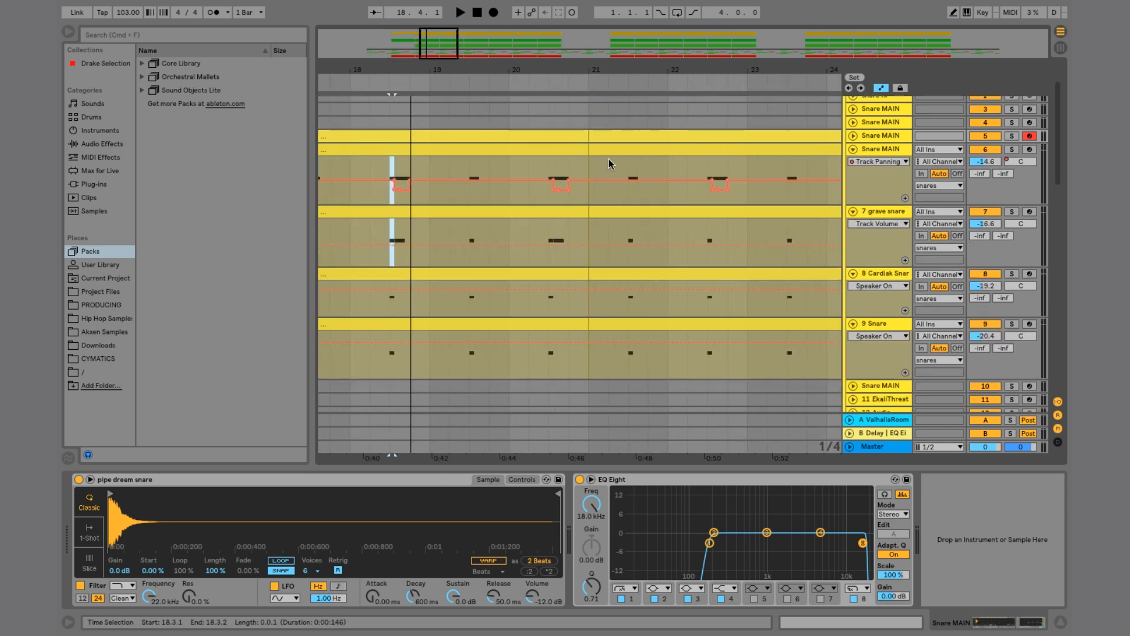
{"action": "left_click", "coordinate": [591, 166]}
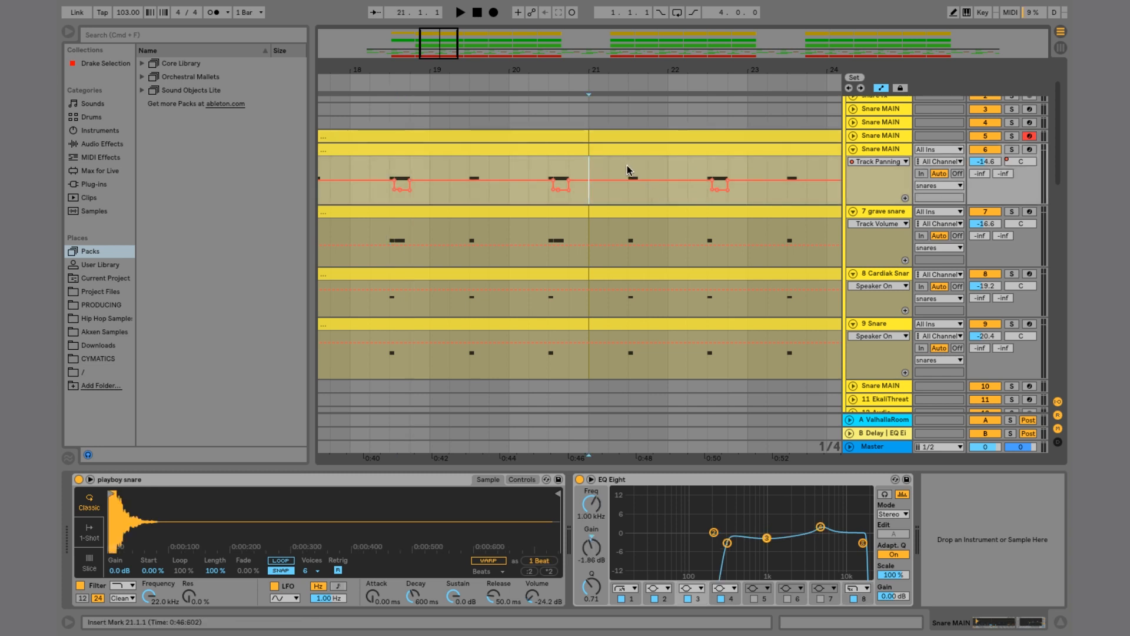
{"action": "left_click_drag", "start_coordinate": [627, 166], "coordinate": [683, 166]}
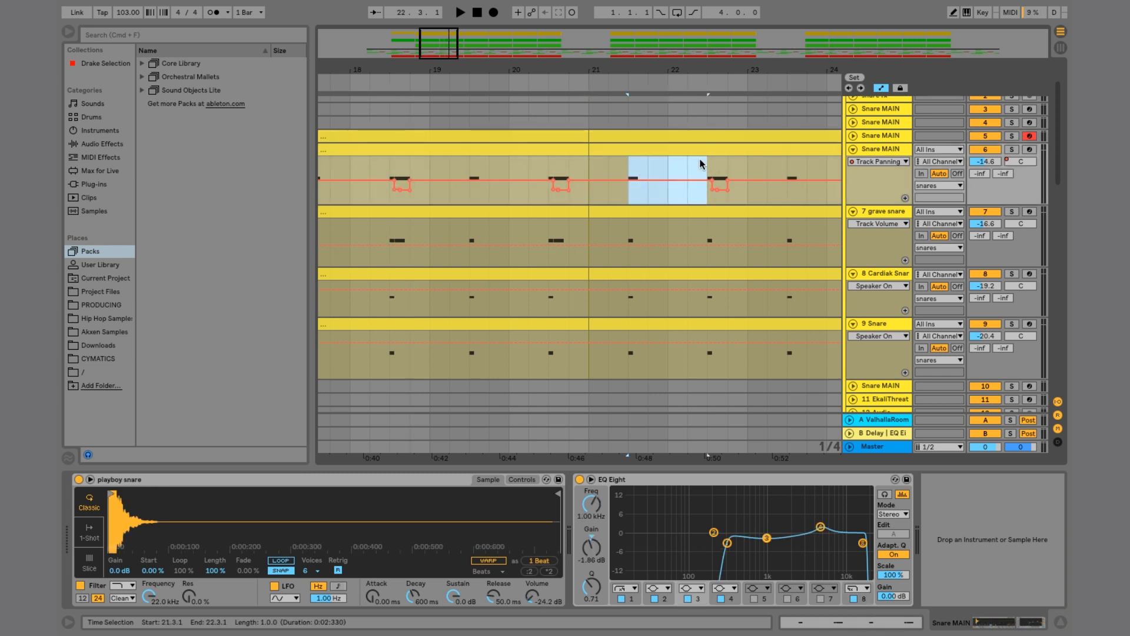
{"action": "left_click_drag", "start_coordinate": [630, 170], "coordinate": [642, 166]}
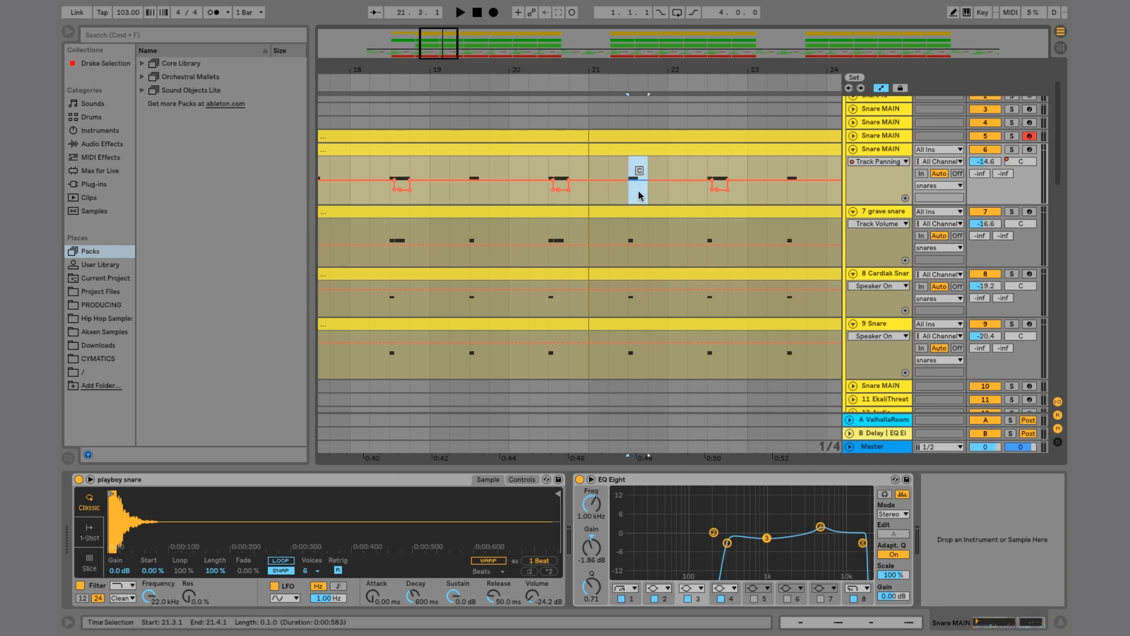
{"action": "left_click_drag", "start_coordinate": [631, 162], "coordinate": [667, 167]}
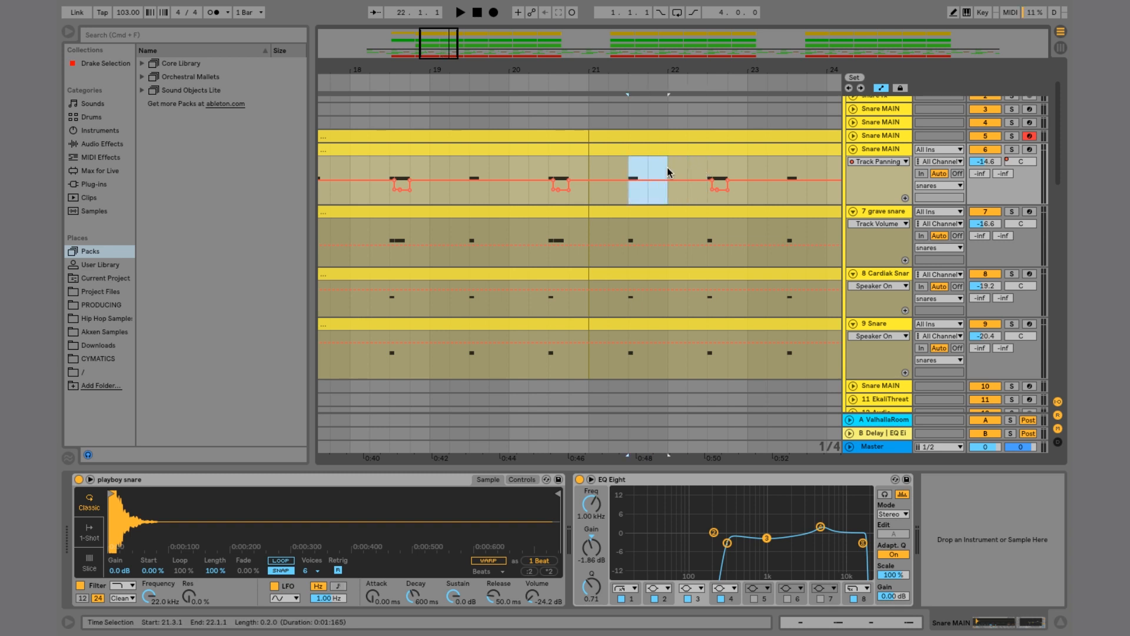
Step: Play the snares from the start of bar 21
{"action": "left_click", "coordinate": [708, 166]}
{"action": "left_click", "coordinate": [588, 168]}
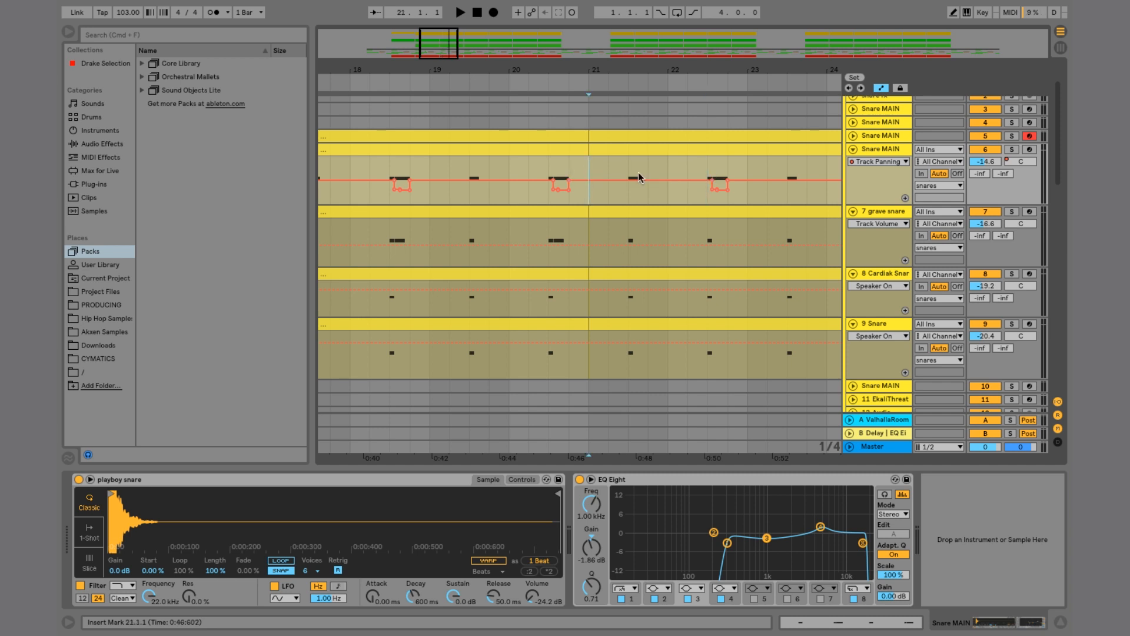
{"action": "key", "text": "space"}
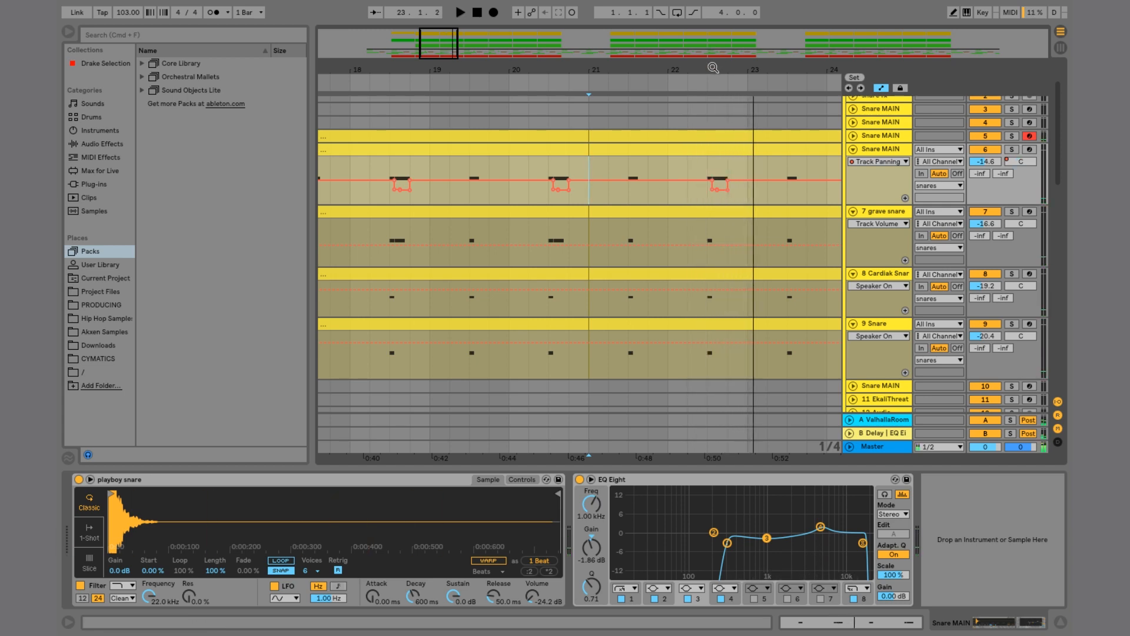
Step: Expand the hats group to show its tracks
{"action": "left_click_drag", "start_coordinate": [713, 67], "coordinate": [730, 260]}
{"action": "scroll", "coordinate": [730, 260], "scroll_direction": "down", "scroll_amount": 10}
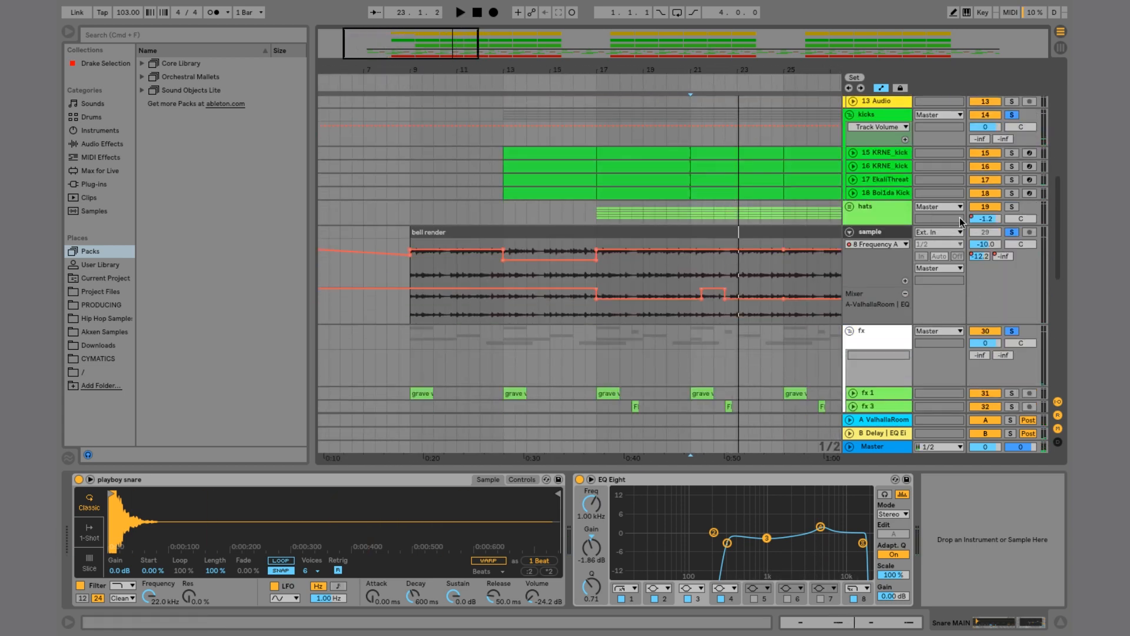
{"action": "left_click", "coordinate": [855, 204]}
{"action": "scroll", "coordinate": [875, 218], "scroll_direction": "down", "scroll_amount": 5}
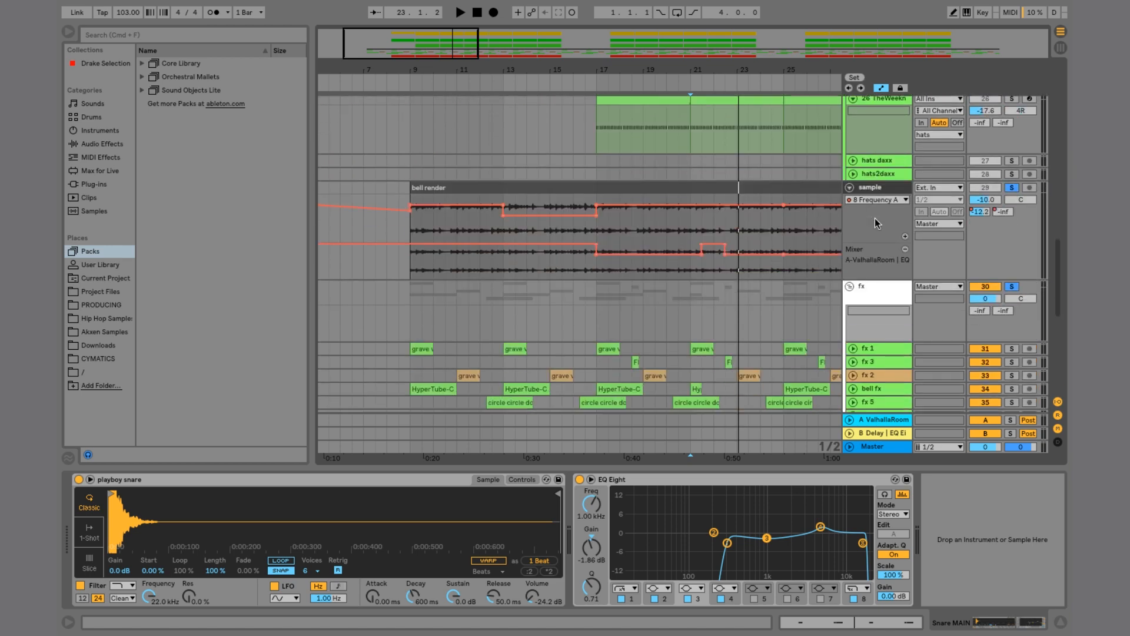
{"action": "scroll", "coordinate": [875, 218], "scroll_direction": "up", "scroll_amount": 15}
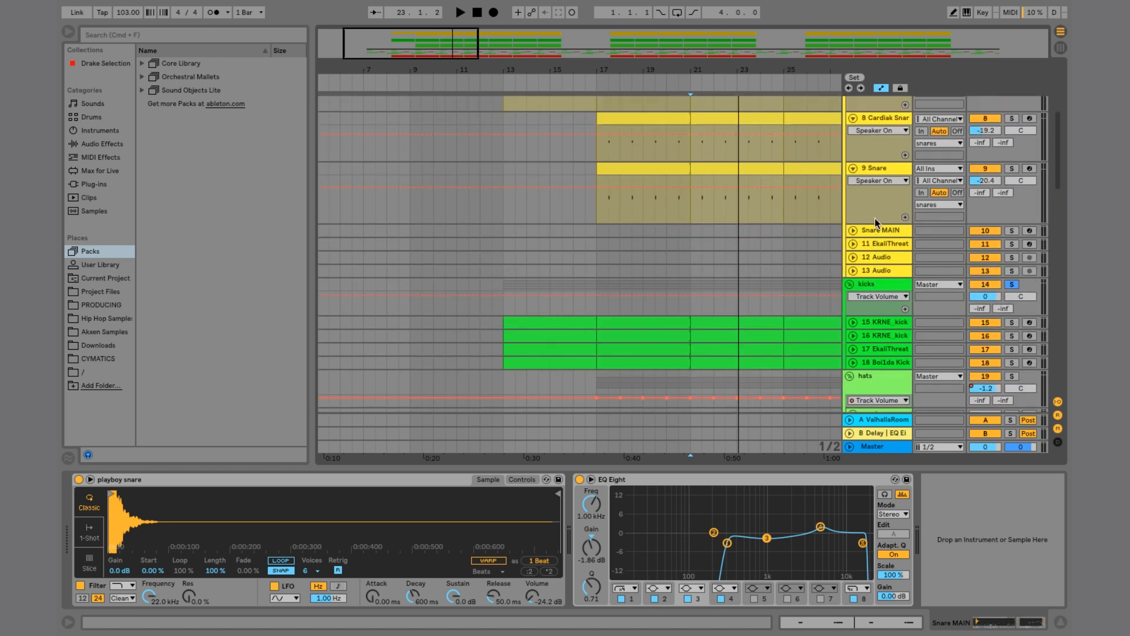
Step: Select bars 17 to 21 on the TheWeeknd hat track within the expanded hats group
{"action": "scroll", "coordinate": [875, 217], "scroll_direction": "down", "scroll_amount": 10}
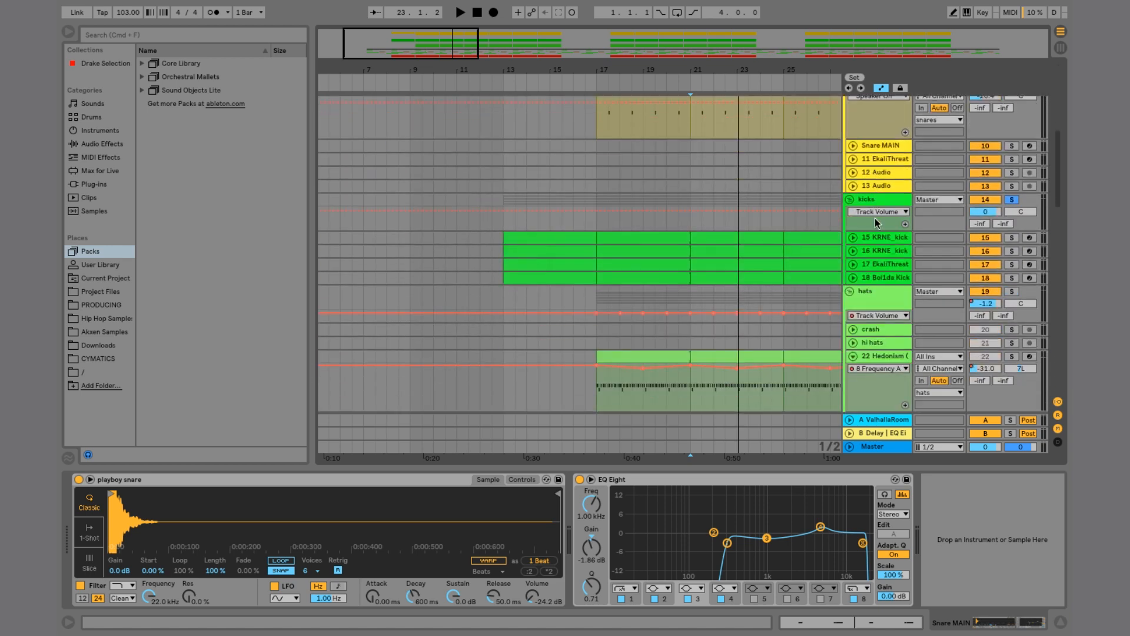
{"action": "scroll", "coordinate": [875, 217], "scroll_direction": "down", "scroll_amount": 4}
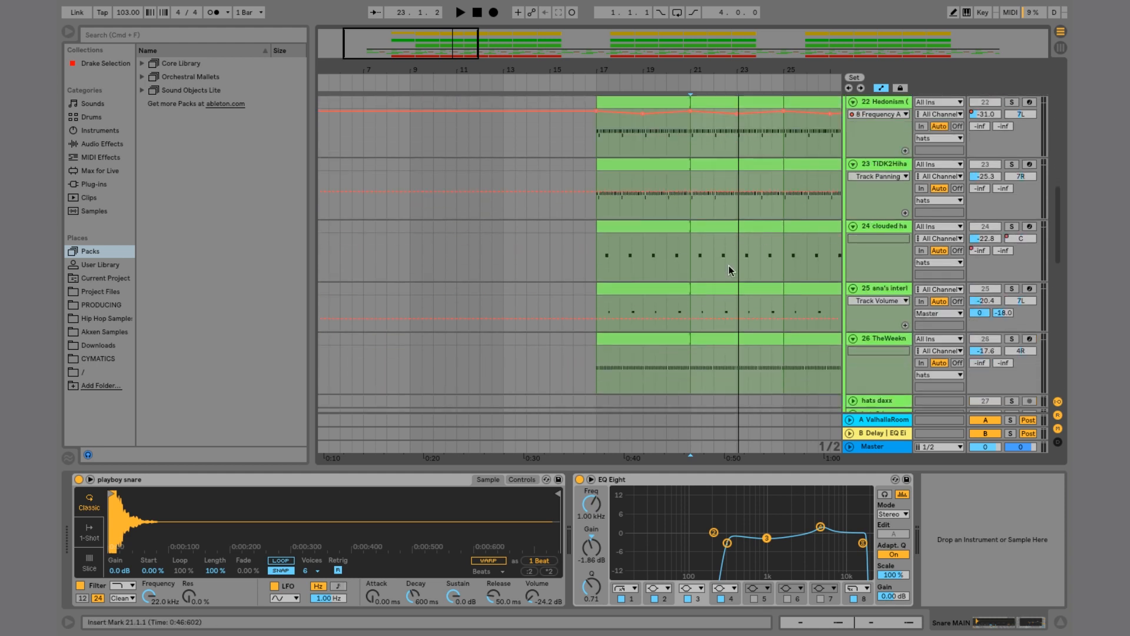
{"action": "scroll", "coordinate": [705, 279], "scroll_direction": "right", "scroll_amount": 2}
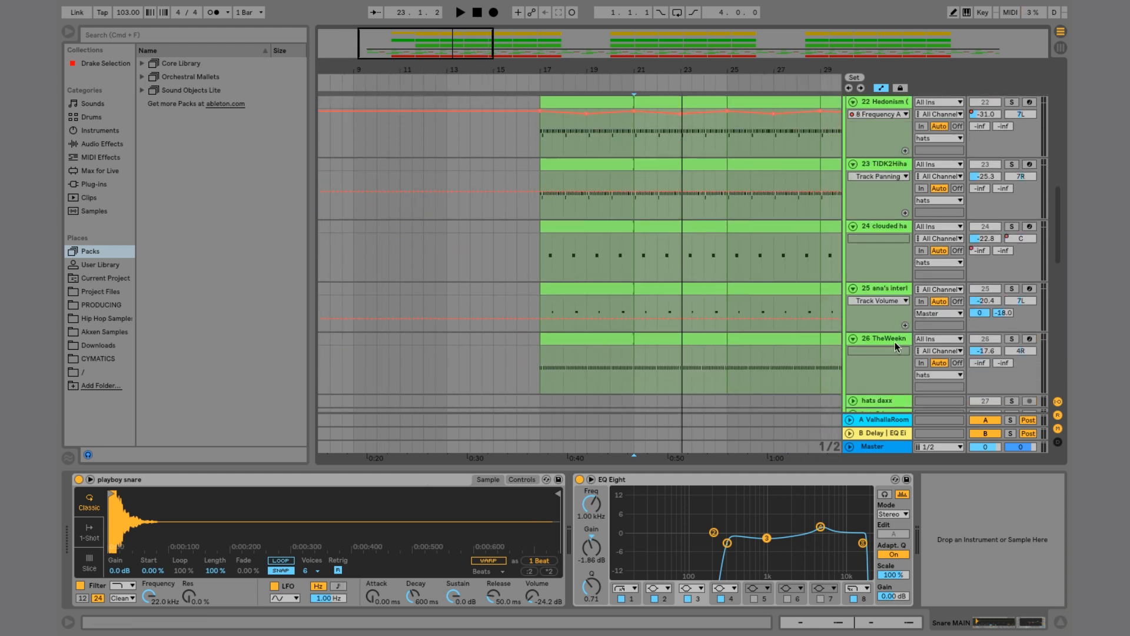
{"action": "left_click_drag", "start_coordinate": [600, 66], "coordinate": [599, 94]}
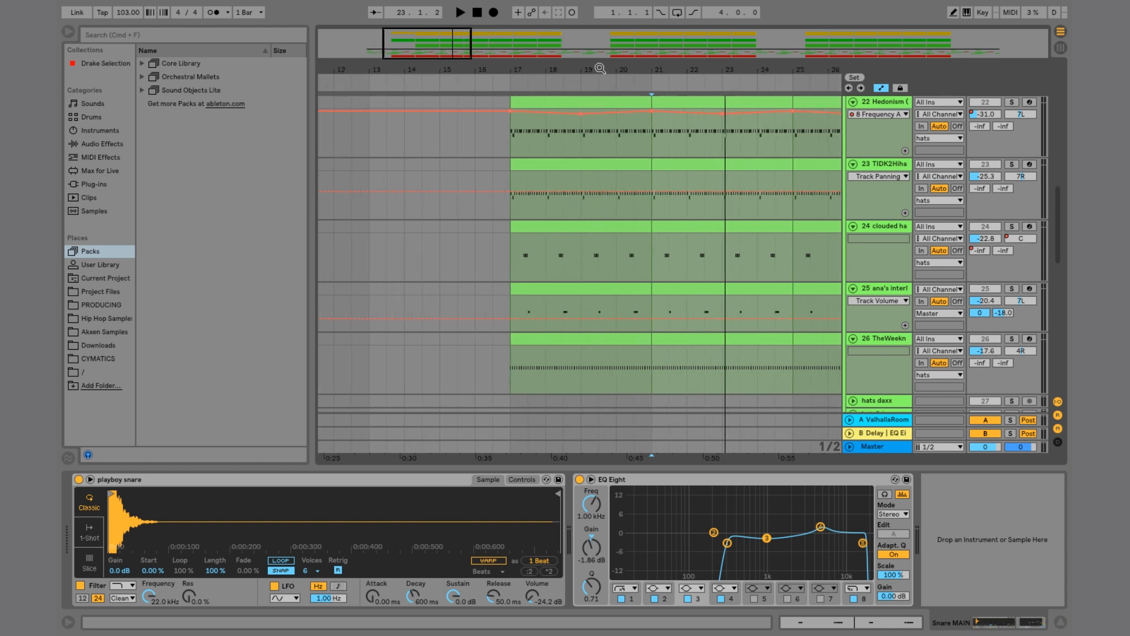
{"action": "scroll", "coordinate": [581, 156], "scroll_direction": "right", "scroll_amount": 3}
{"action": "scroll", "coordinate": [492, 256], "scroll_direction": "left", "scroll_amount": 2}
{"action": "scroll", "coordinate": [492, 257], "scroll_direction": "down", "scroll_amount": 1}
{"action": "scroll", "coordinate": [490, 257], "scroll_direction": "right", "scroll_amount": 2}
{"action": "scroll", "coordinate": [645, 268], "scroll_direction": "up", "scroll_amount": 1}
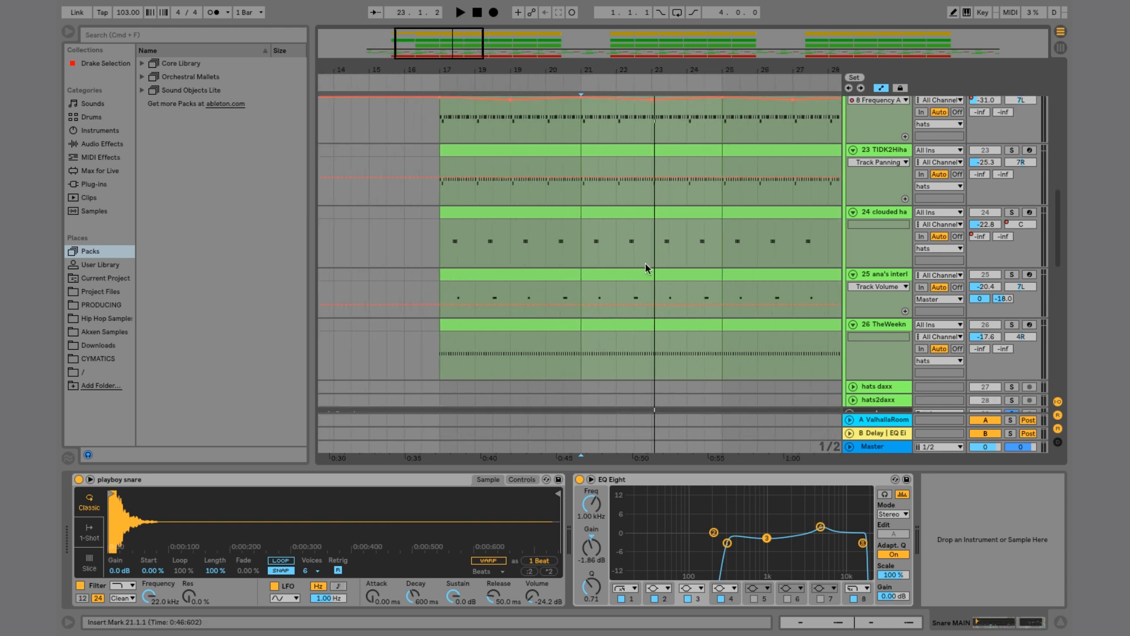
{"action": "left_click", "coordinate": [579, 322]}
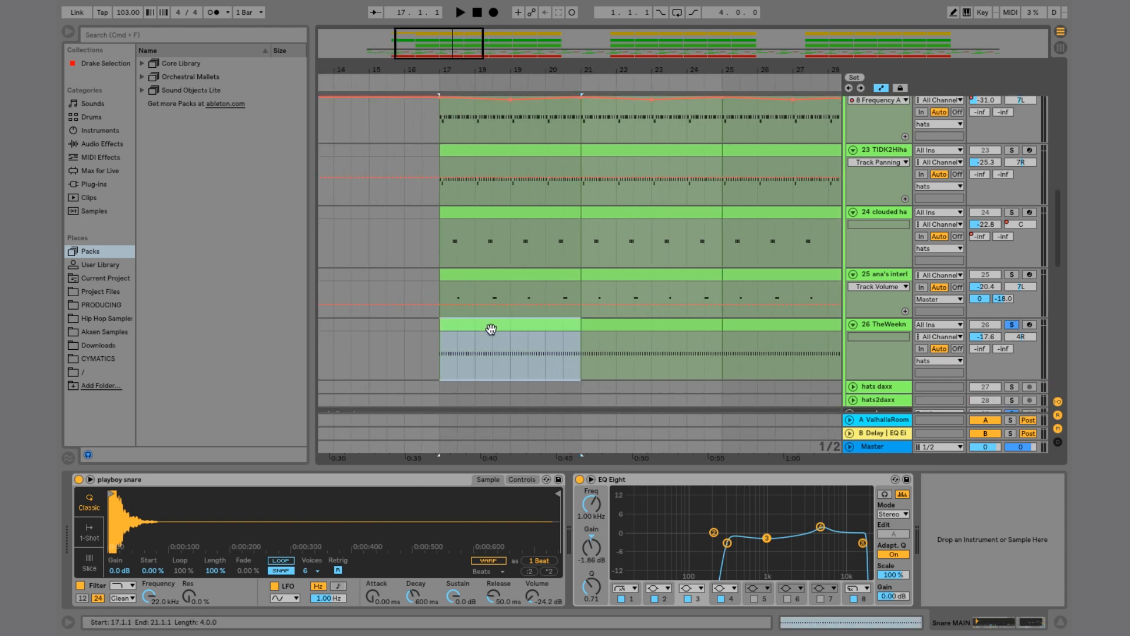
Step: Zoom into the selection and play the TheWeeknd hat part from bar 17
{"action": "key", "text": "plus"}
{"action": "key", "text": "plus"}
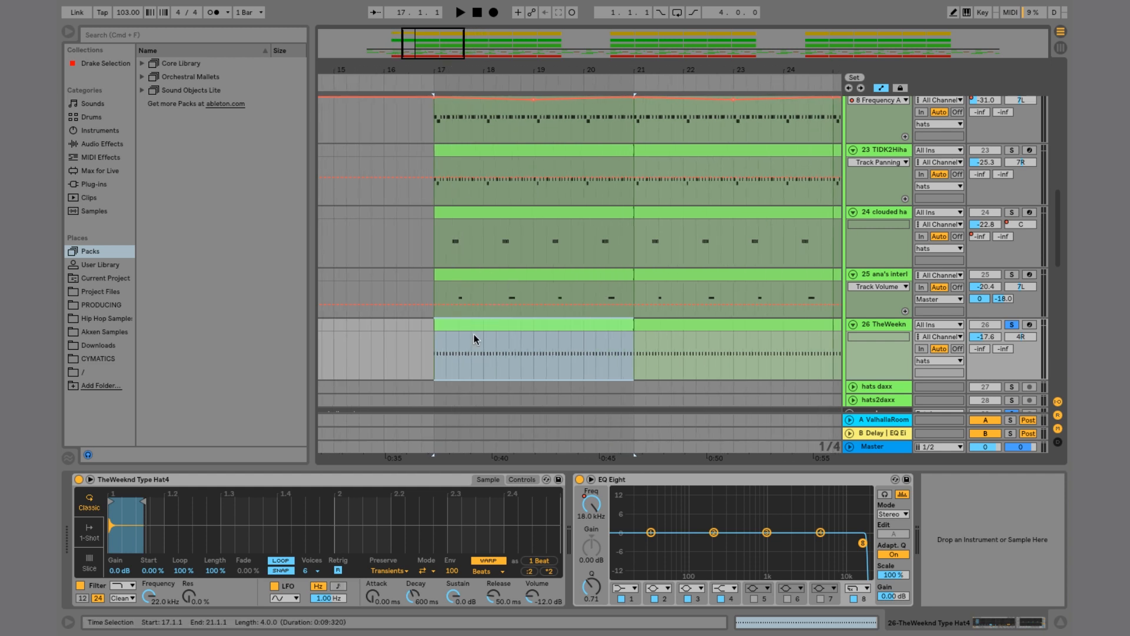
{"action": "key", "text": "space"}
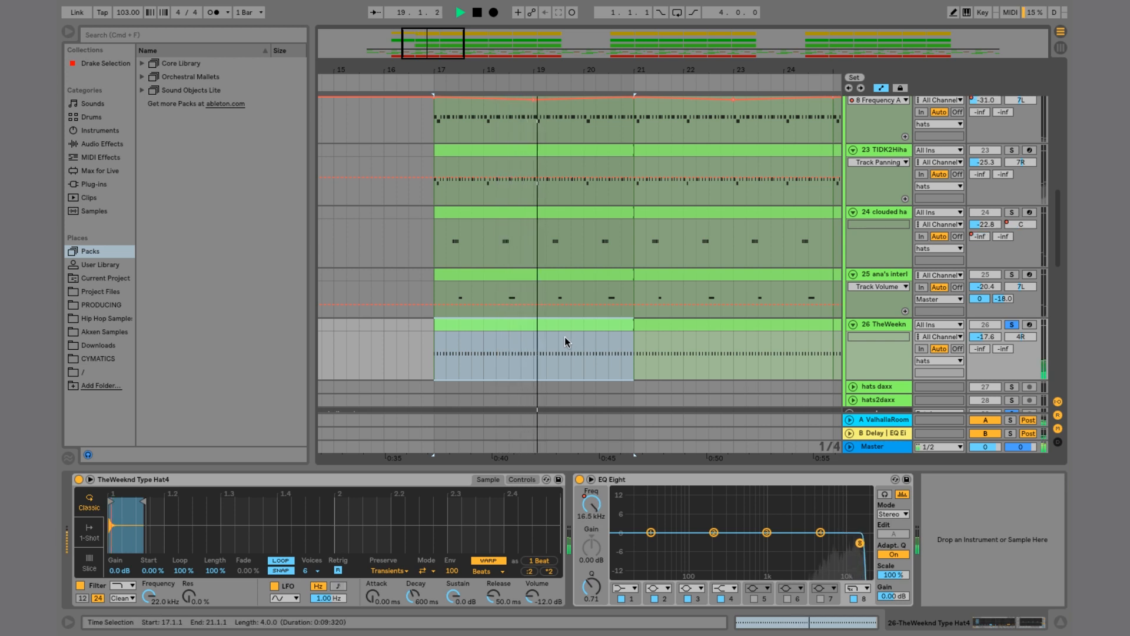
{"action": "key", "text": "space"}
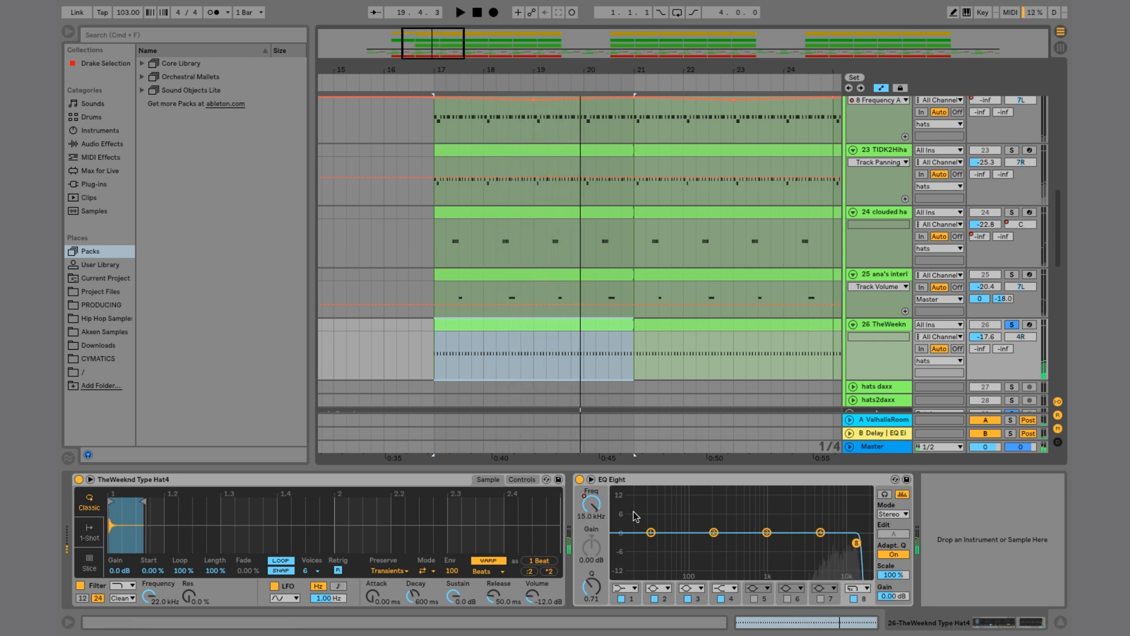
Step: Select bars 17 to 21 on the Hedonism hat track and play that section
{"action": "left_click", "coordinate": [592, 505]}
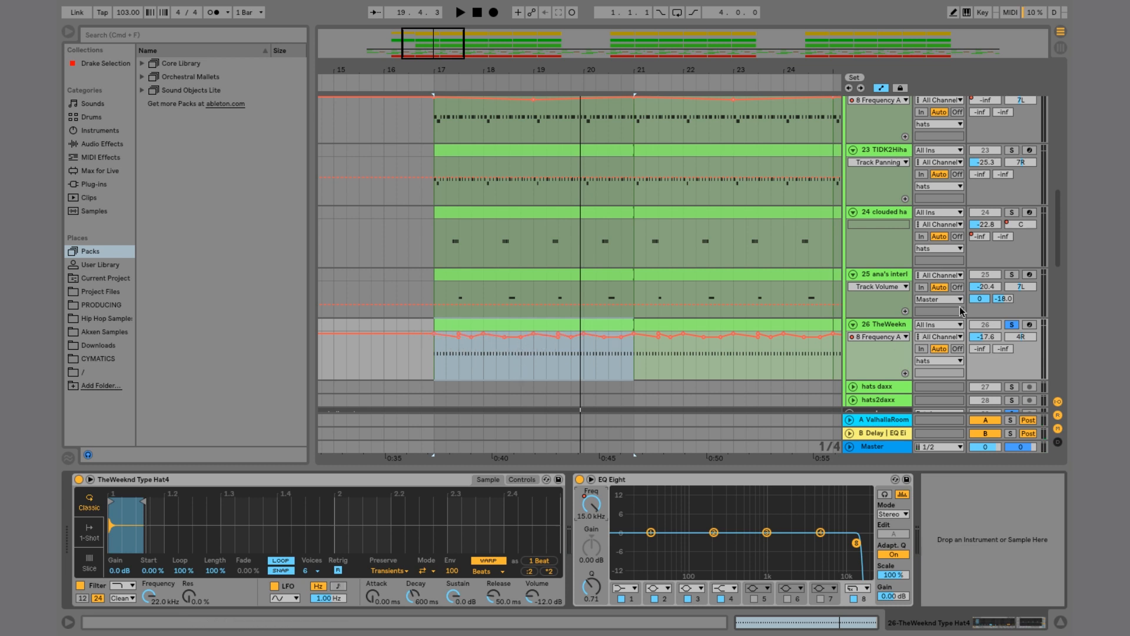
{"action": "scroll", "coordinate": [1011, 152], "scroll_direction": "up", "scroll_amount": 2}
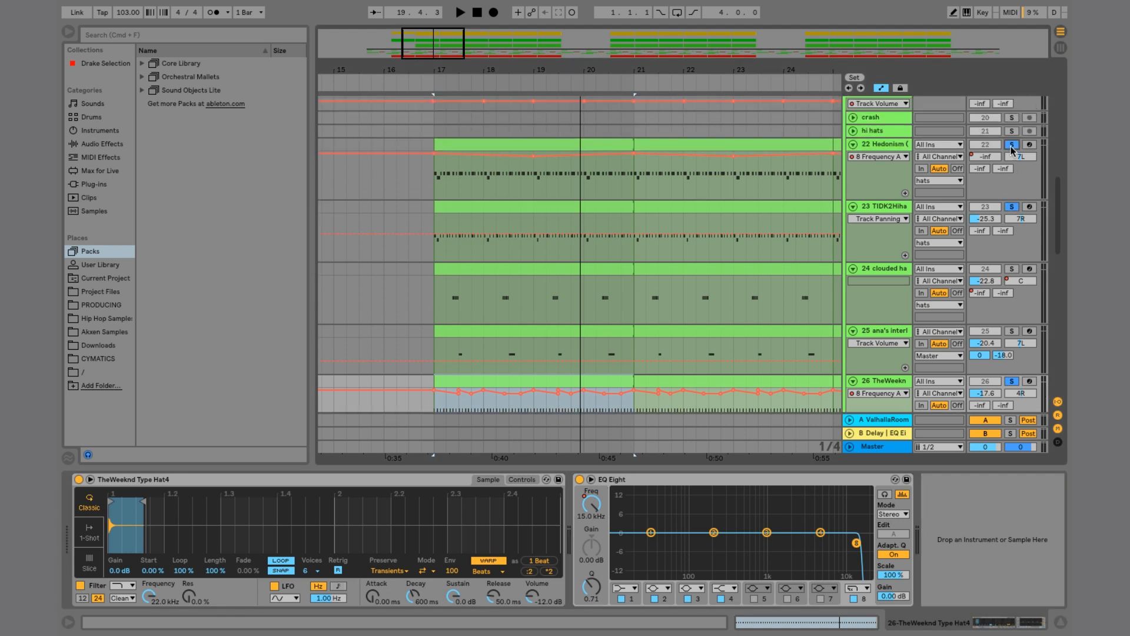
{"action": "left_click", "coordinate": [470, 145]}
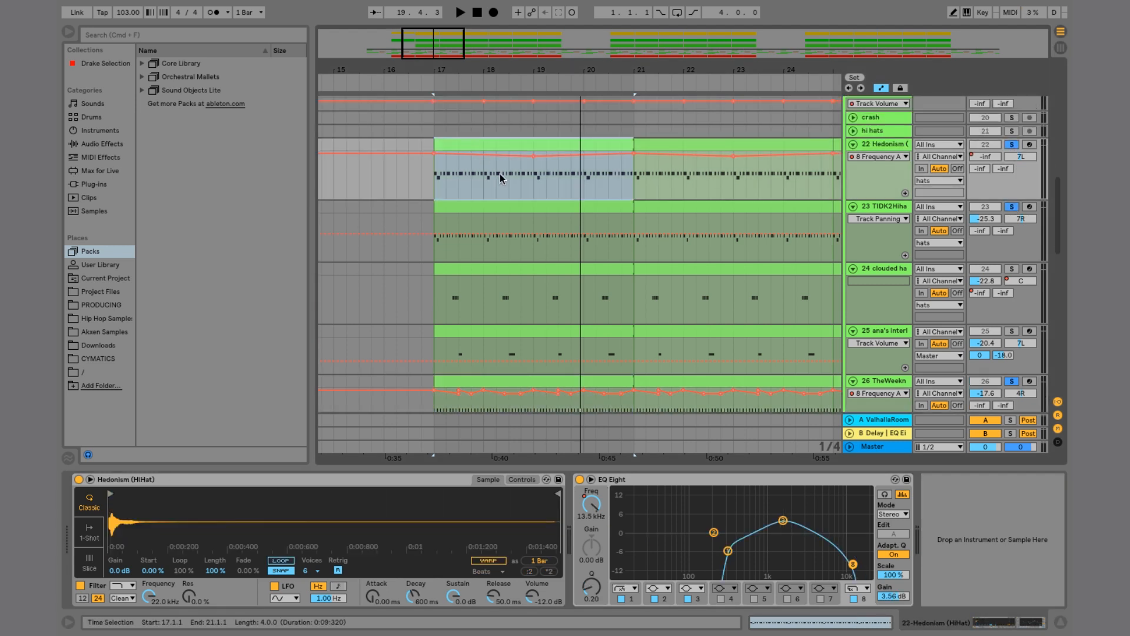
{"action": "key", "text": "space"}
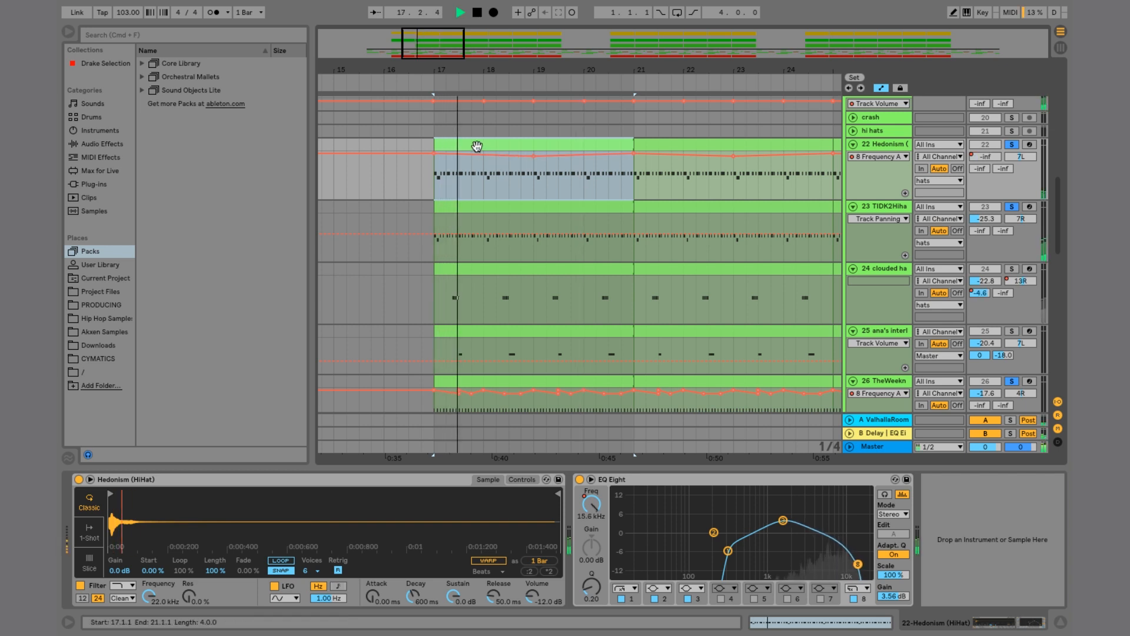
{"action": "key", "text": "space"}
Step: Open the clouded hat clip from bar 17 in the clip detail view
{"action": "scroll", "coordinate": [584, 224], "scroll_direction": "down", "scroll_amount": 4}
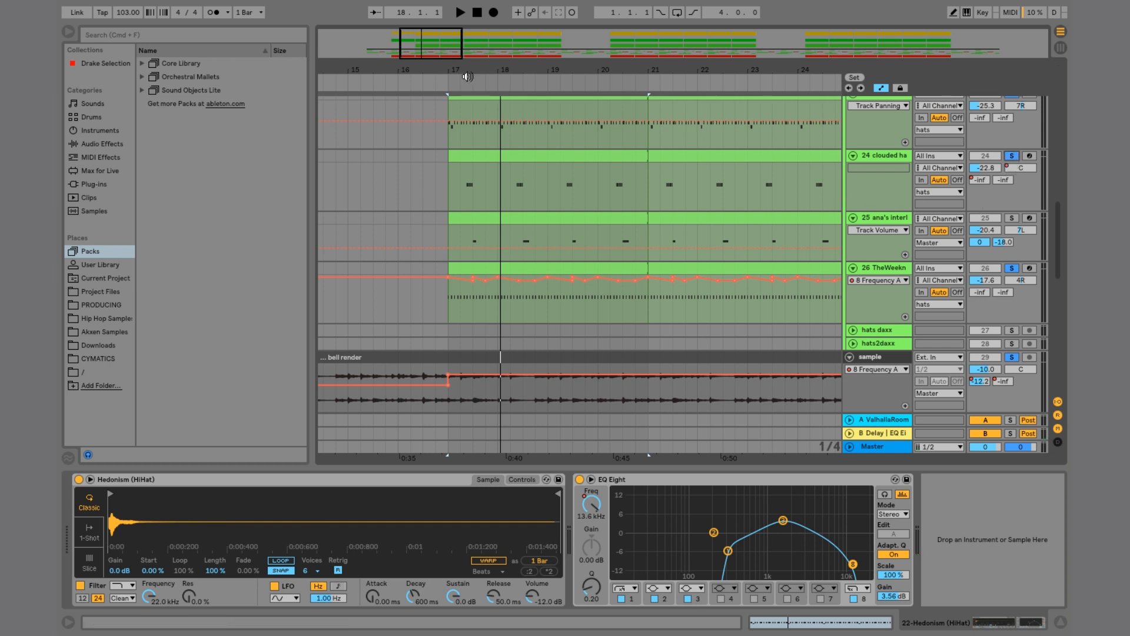
{"action": "left_click_drag", "start_coordinate": [466, 76], "coordinate": [479, 181]}
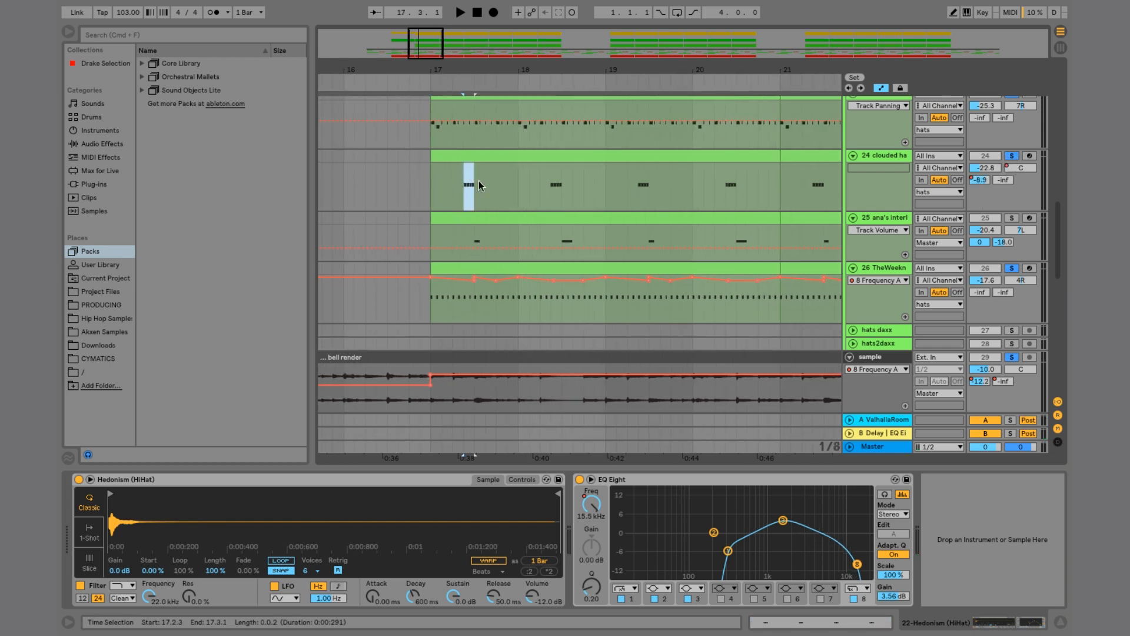
{"action": "left_click", "coordinate": [736, 182]}
{"action": "double_click", "coordinate": [498, 155]}
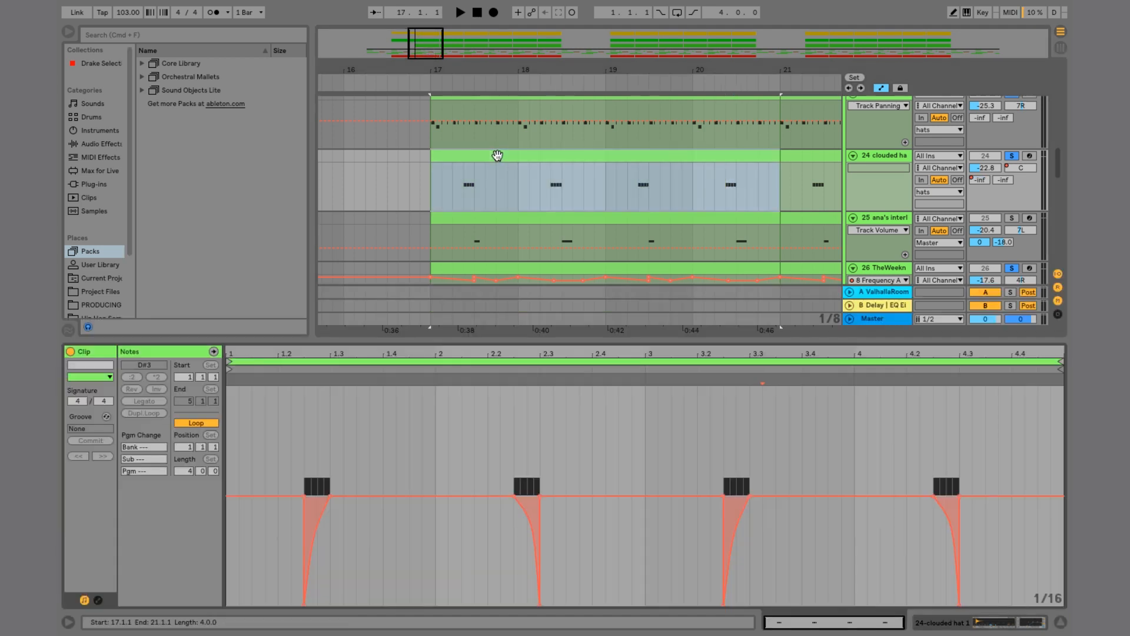
Step: Select individual hat hits and their envelope sections in the clouded hat clip editor
{"action": "left_click_drag", "start_coordinate": [304, 428], "coordinate": [342, 426]}
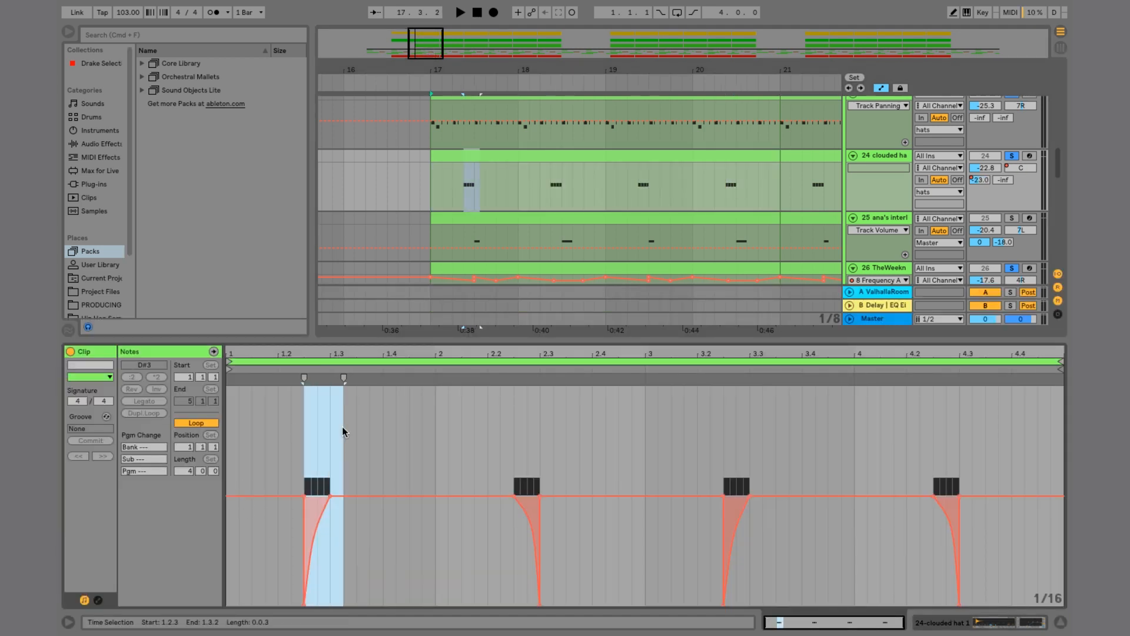
{"action": "left_click_drag", "start_coordinate": [515, 422], "coordinate": [540, 424]}
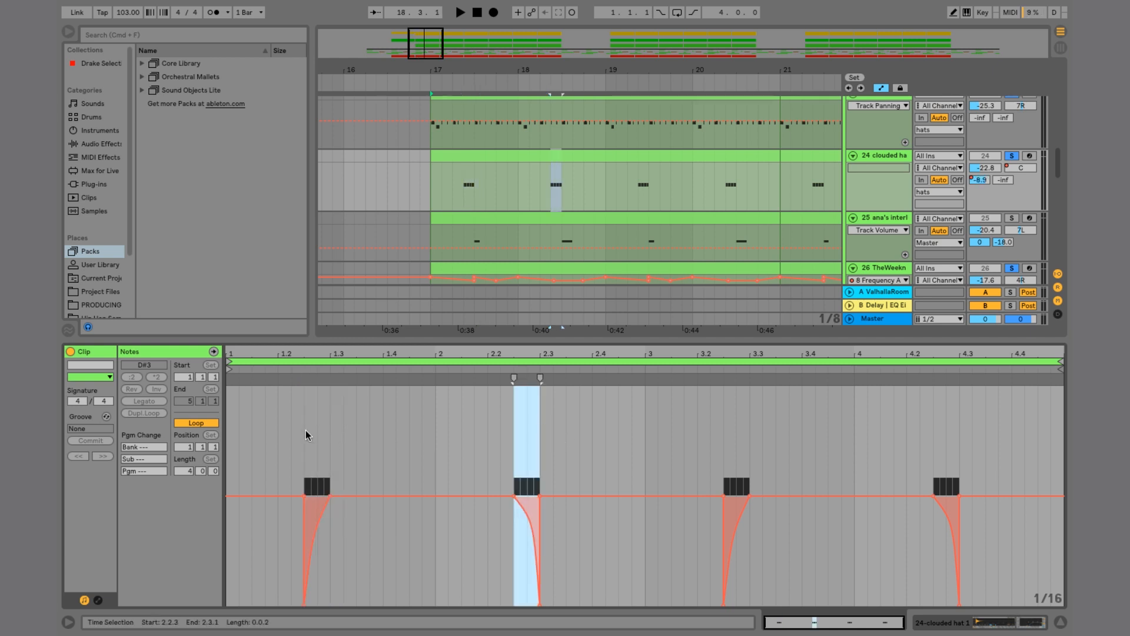
{"action": "left_click_drag", "start_coordinate": [306, 436], "coordinate": [329, 435]}
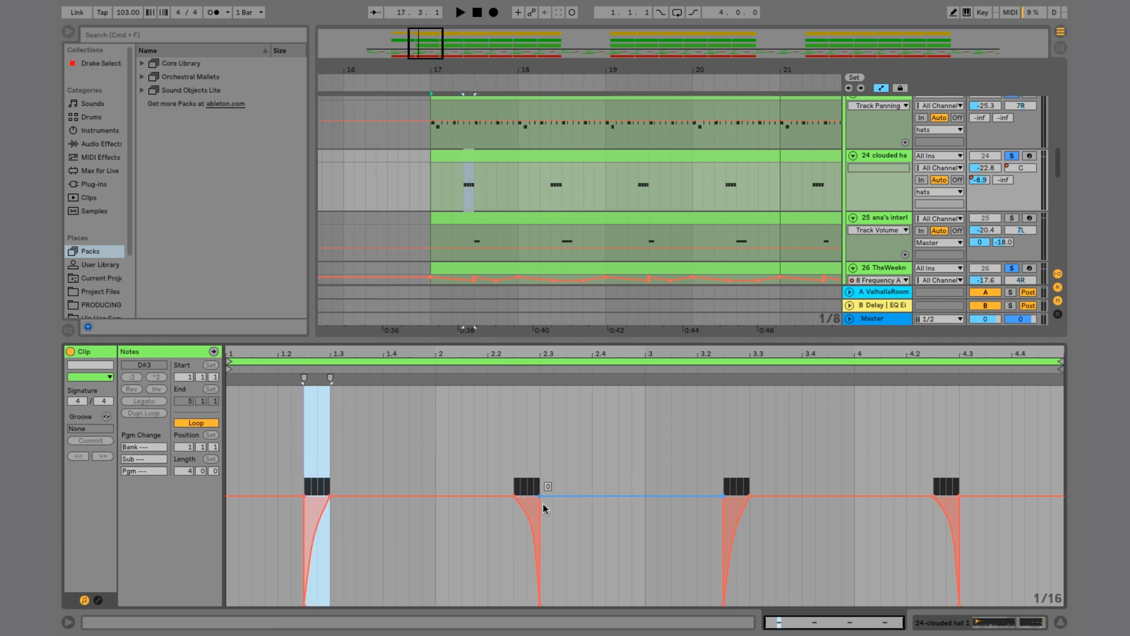
{"action": "left_click_drag", "start_coordinate": [514, 452], "coordinate": [544, 451]}
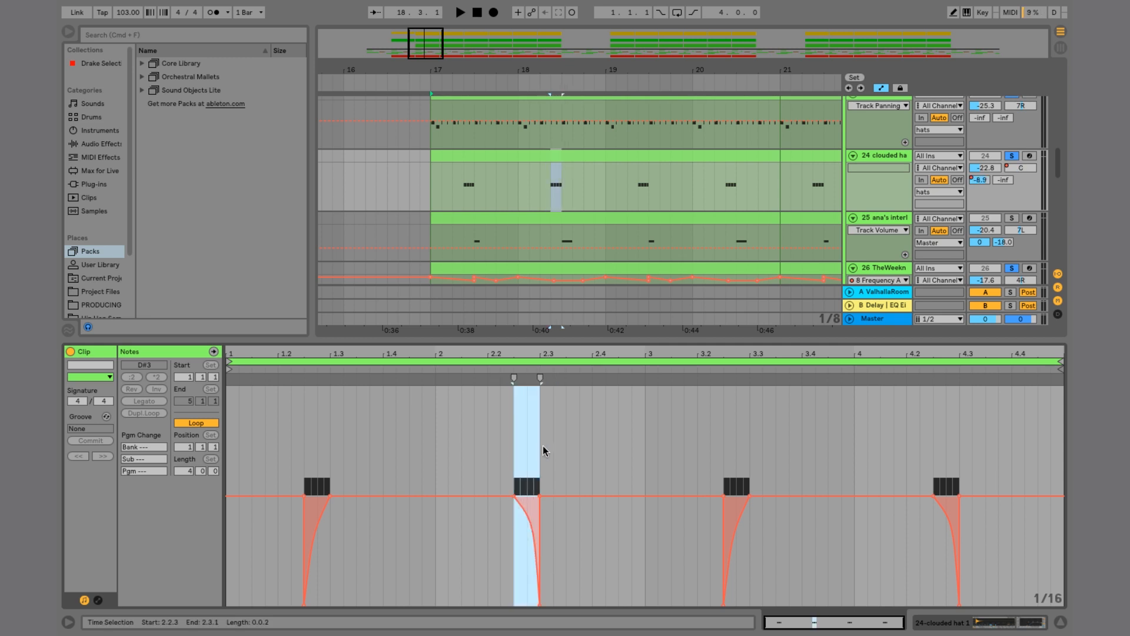
Step: Select the whole clouded hat clip in the arrangement and play it from bar 17
{"action": "left_click", "coordinate": [538, 339]}
{"action": "left_click", "coordinate": [539, 155]}
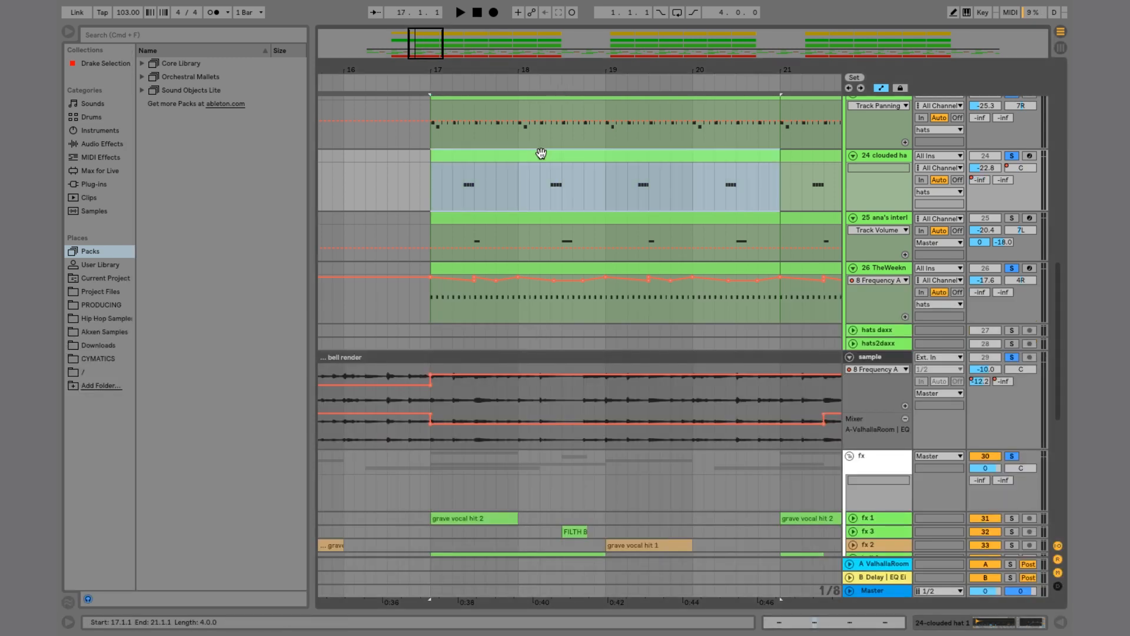
{"action": "key", "text": "space"}
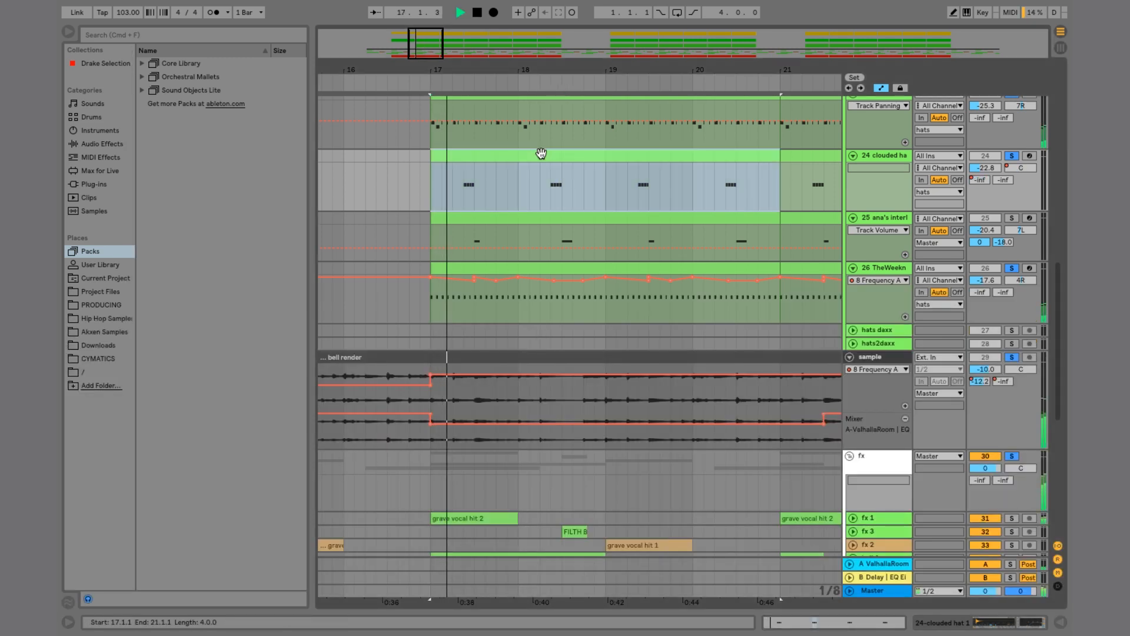
Step: Solo the ana's interlude hat track and play its hits from bar 17
{"action": "left_click", "coordinate": [1012, 217]}
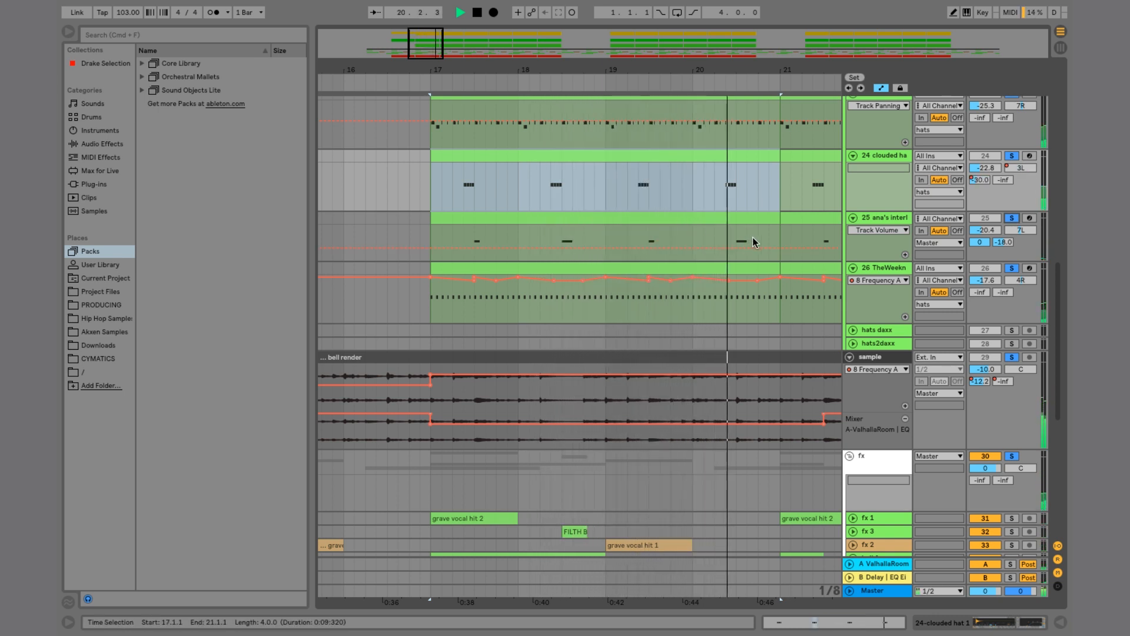
{"action": "key", "text": "space"}
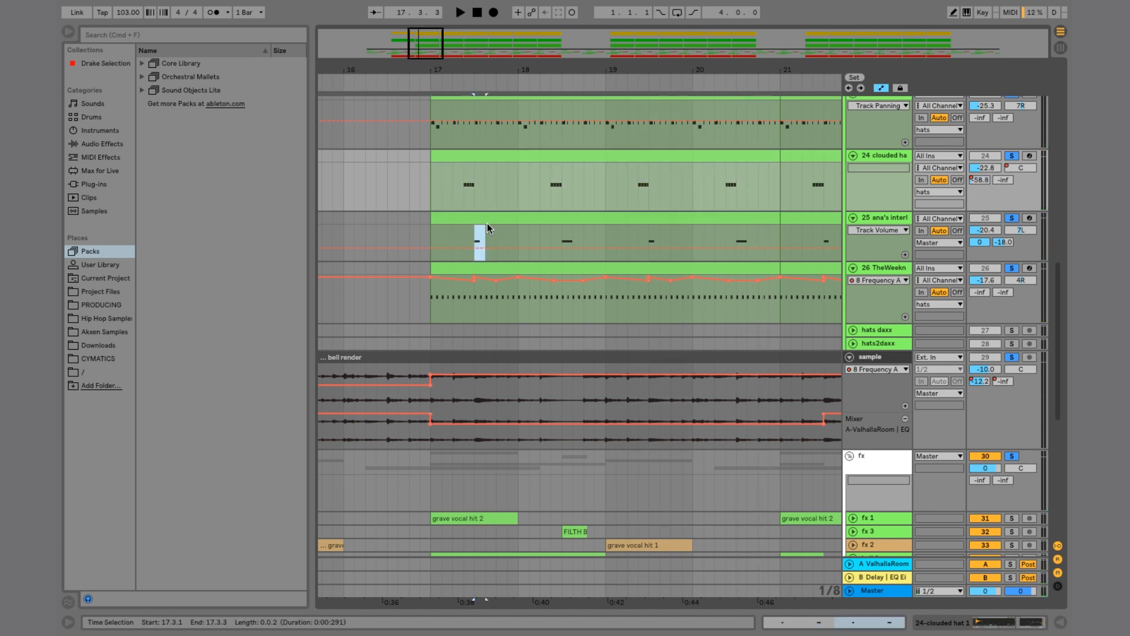
{"action": "left_click", "coordinate": [475, 233]}
{"action": "left_click", "coordinate": [478, 216]}
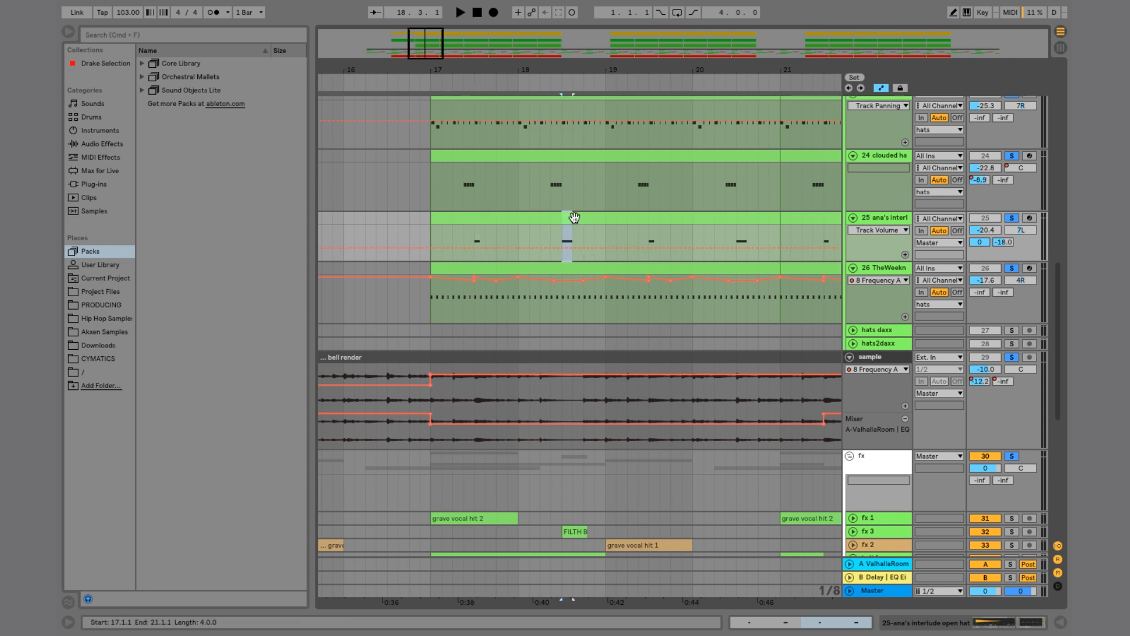
{"action": "left_click", "coordinate": [387, 222]}
{"action": "key", "text": "space"}
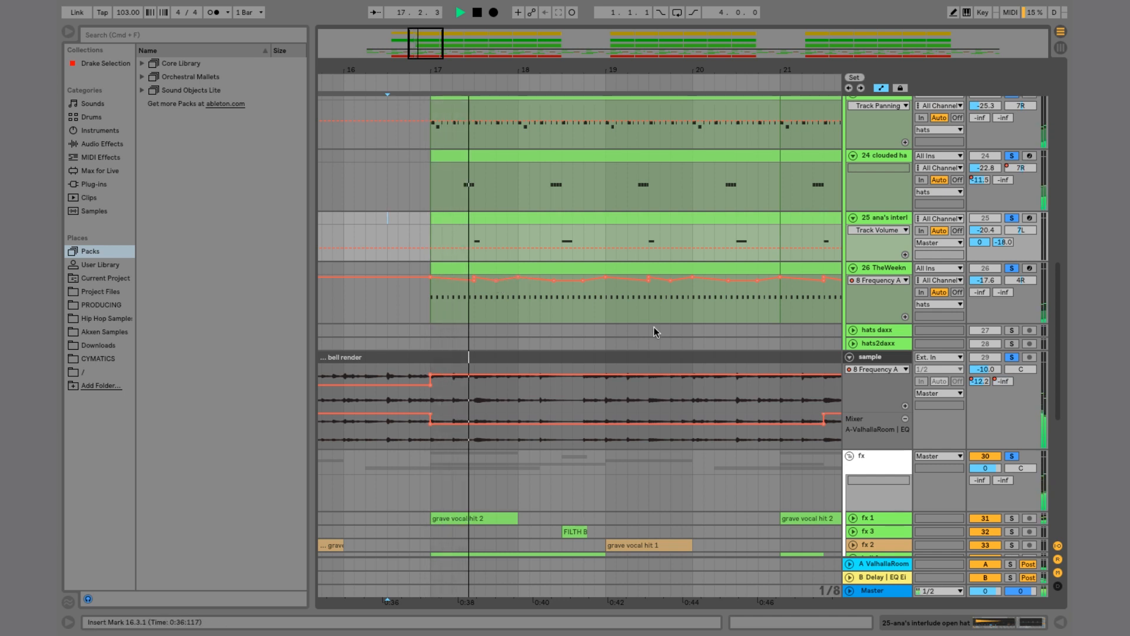
Step: Select the bass track to view its device chain
{"action": "scroll", "coordinate": [653, 326], "scroll_direction": "down", "scroll_amount": 5}
{"action": "scroll", "coordinate": [653, 327], "scroll_direction": "down", "scroll_amount": 4}
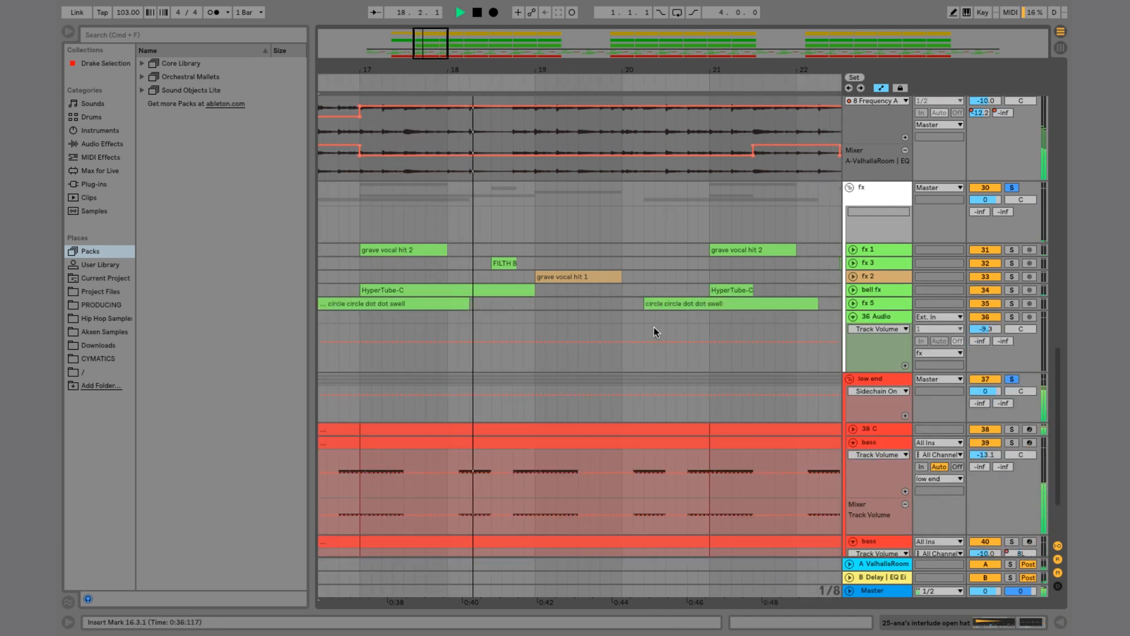
{"action": "left_click", "coordinate": [879, 457]}
{"action": "double_click", "coordinate": [878, 457]}
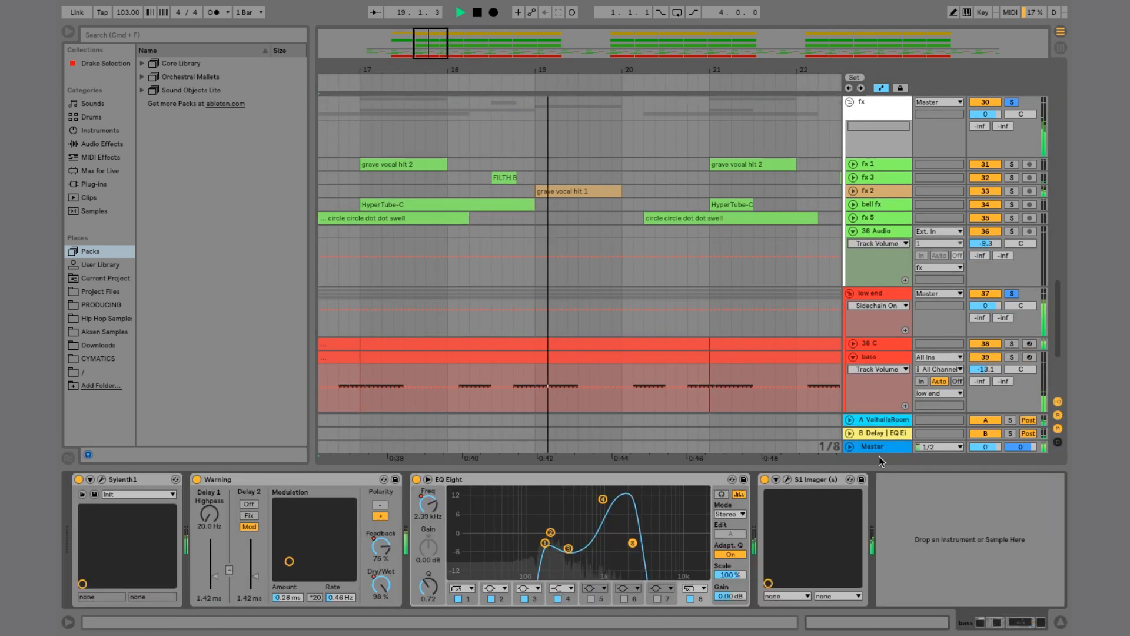
{"action": "scroll", "coordinate": [582, 300], "scroll_direction": "up", "scroll_amount": 4}
{"action": "scroll", "coordinate": [581, 299], "scroll_direction": "up", "scroll_amount": 7}
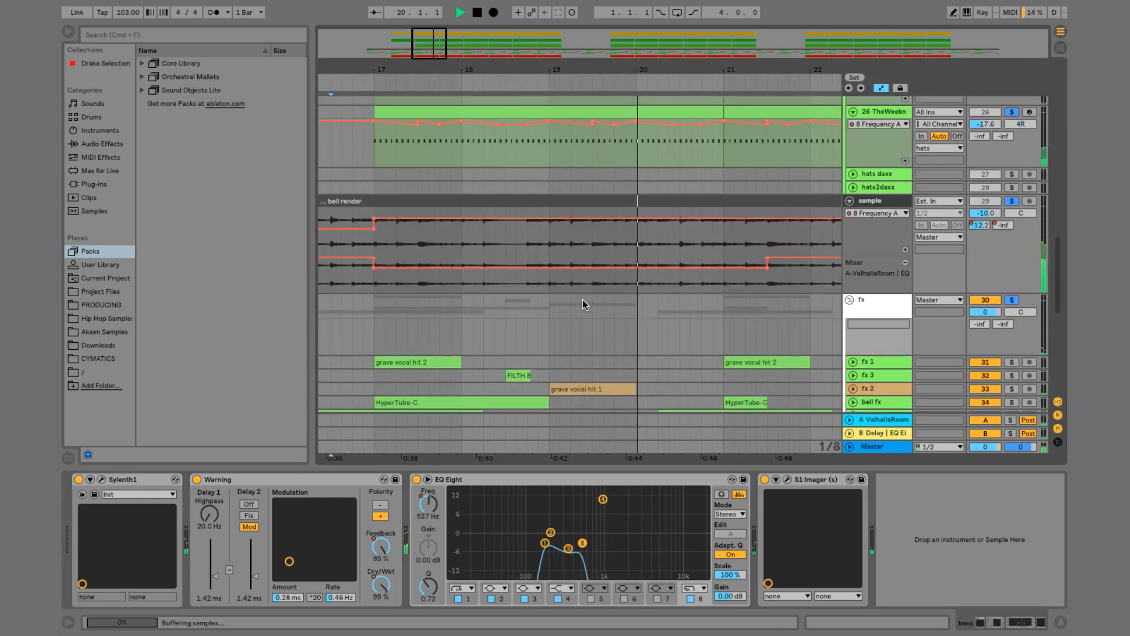
{"action": "scroll", "coordinate": [583, 302], "scroll_direction": "up", "scroll_amount": 3}
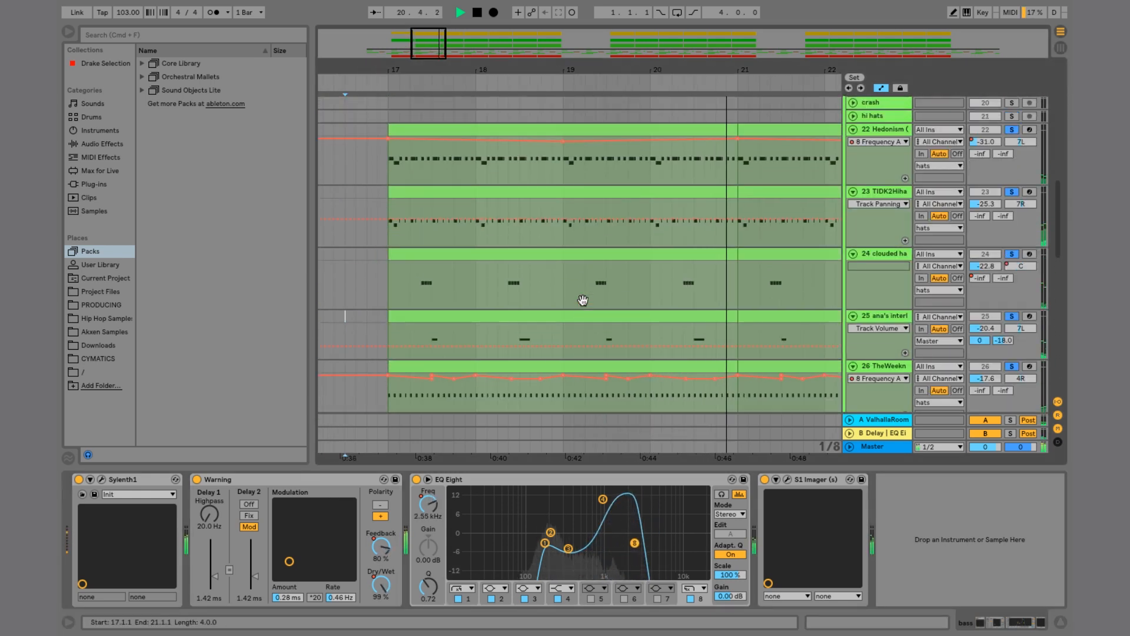
{"action": "scroll", "coordinate": [583, 303], "scroll_direction": "down", "scroll_amount": 1}
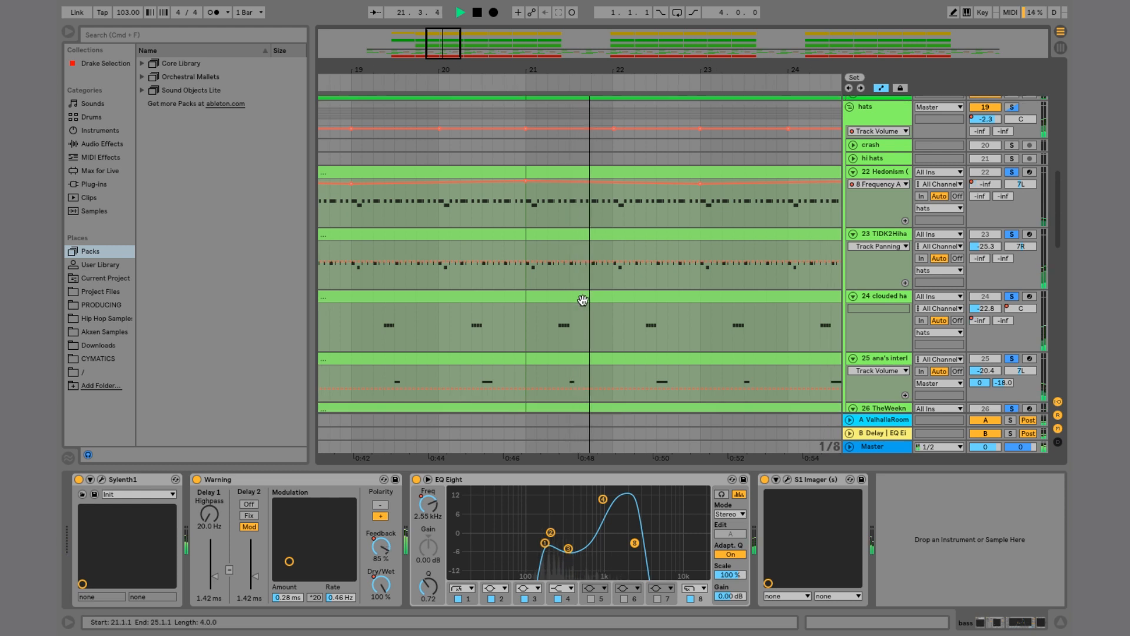
{"action": "scroll", "coordinate": [583, 302], "scroll_direction": "down", "scroll_amount": 4}
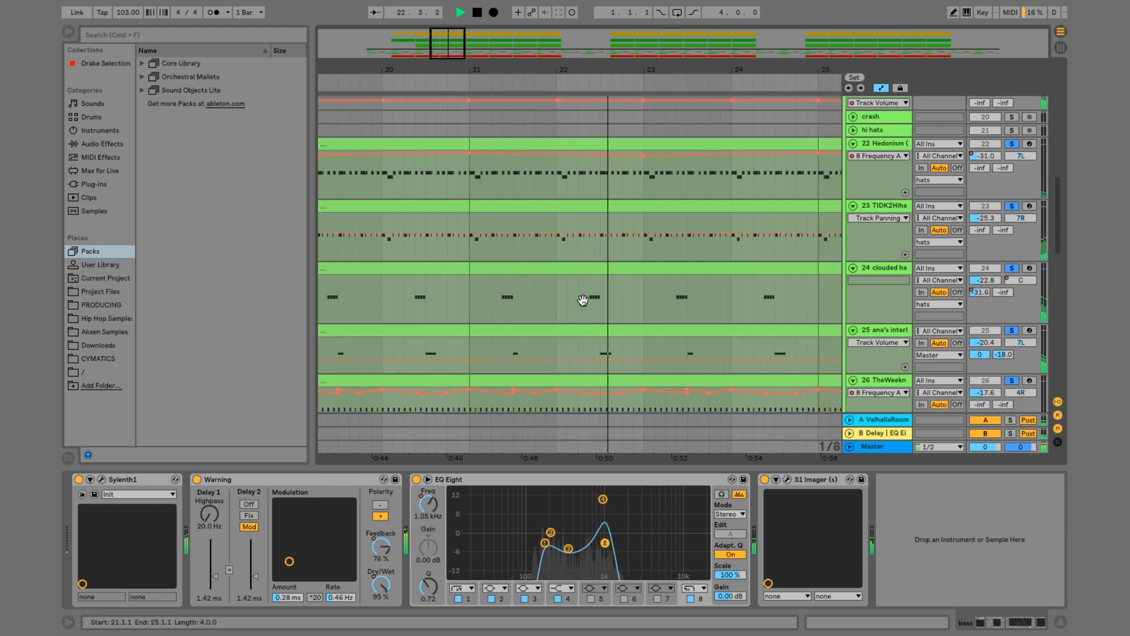